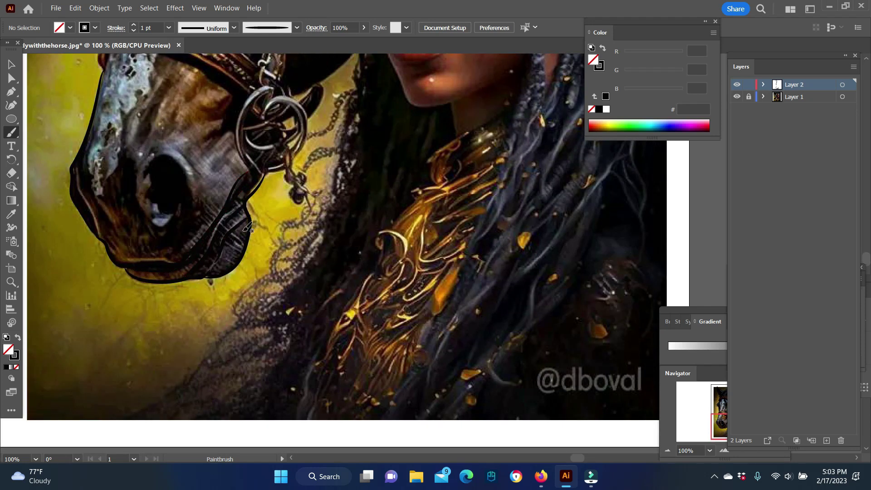
# - Zoom in on the bridle and trace a closed black shape along its underside
pyautogui.scroll(2, 190, 245)
pyautogui.scroll(2, 226, 206)
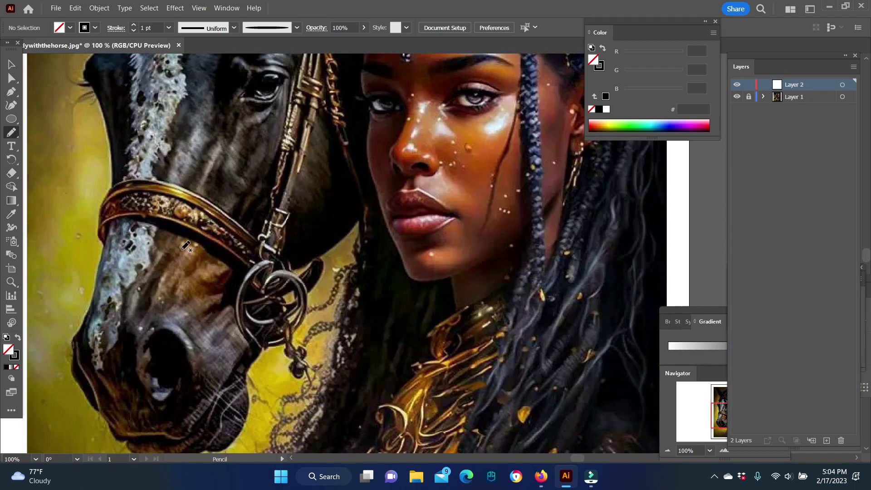
pyautogui.hotkey('ctrl', '+')
pyautogui.moveTo(311, 343); pyautogui.dragTo(225, 201)
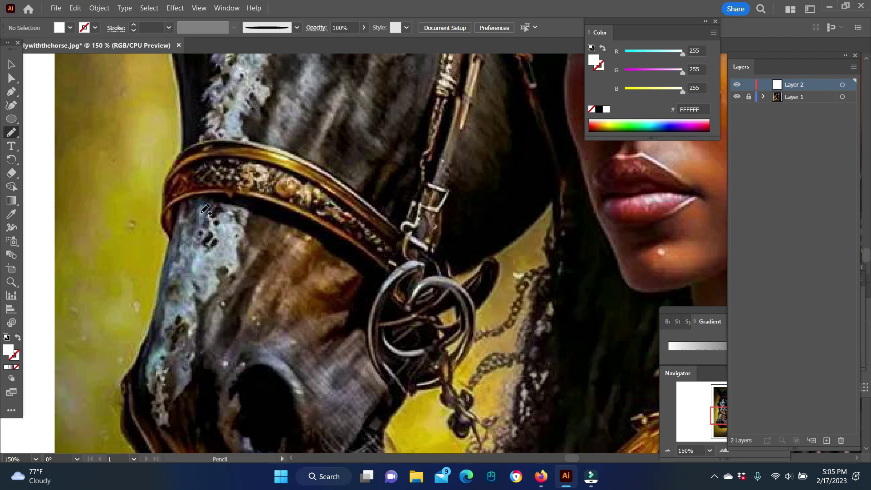
pyautogui.moveTo(382, 370); pyautogui.dragTo(170, 200)
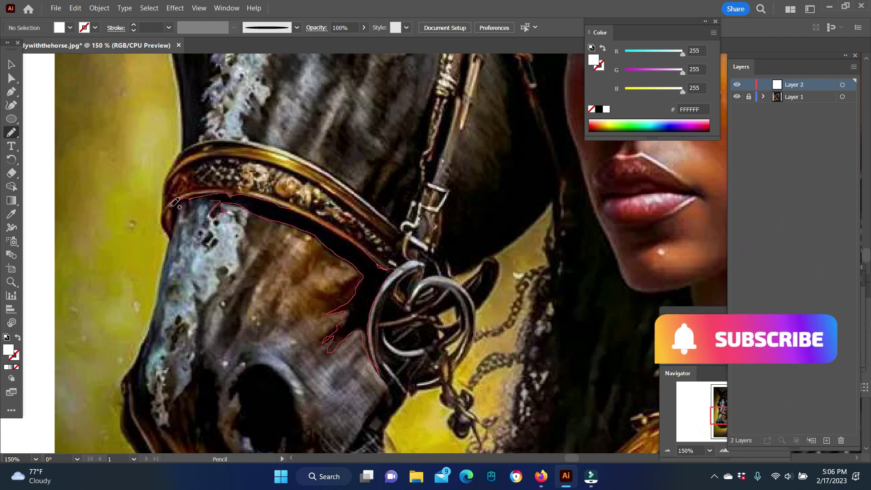
# - Trace black shapes over the muzzle patch, around the nostril and along the front edge
pyautogui.press('v')
pyautogui.scroll(-3, 104, 126)
pyautogui.press('n')
pyautogui.moveTo(213, 230); pyautogui.dragTo(171, 352)
pyautogui.scroll(-3, 221, 224)
pyautogui.moveTo(229, 267); pyautogui.dragTo(292, 248)
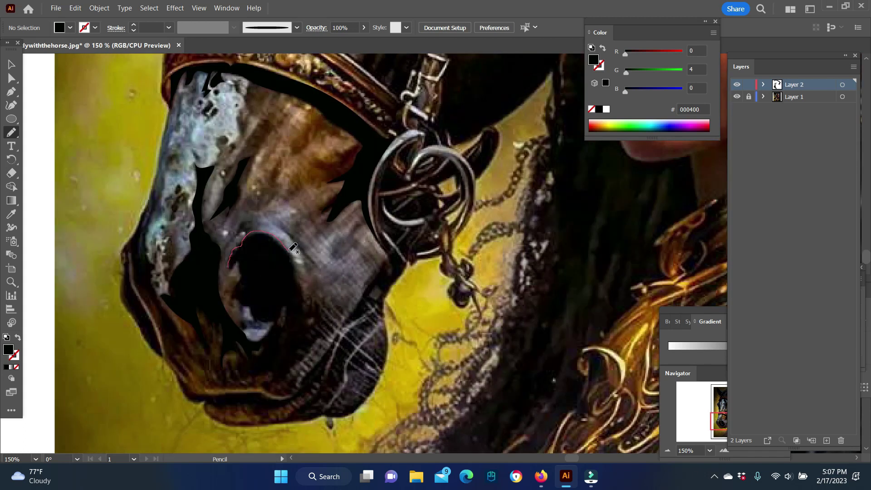
pyautogui.moveTo(287, 303); pyautogui.dragTo(229, 267)
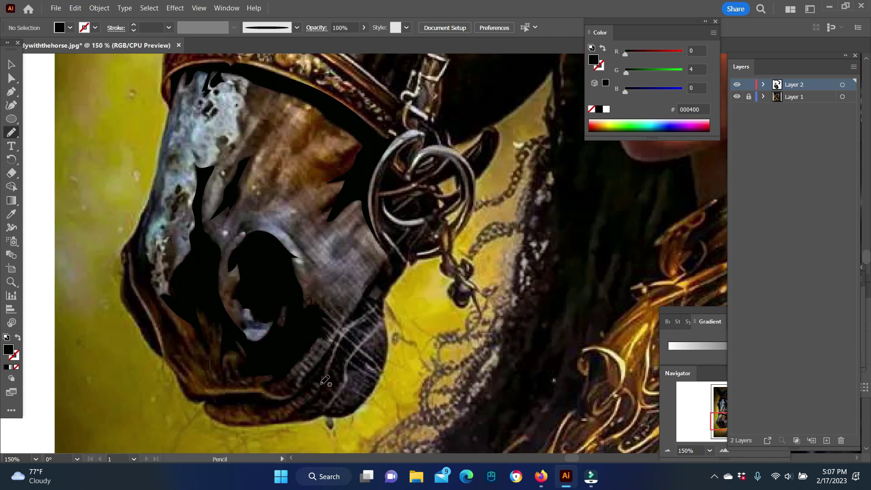
pyautogui.moveTo(150, 211); pyautogui.dragTo(129, 268)
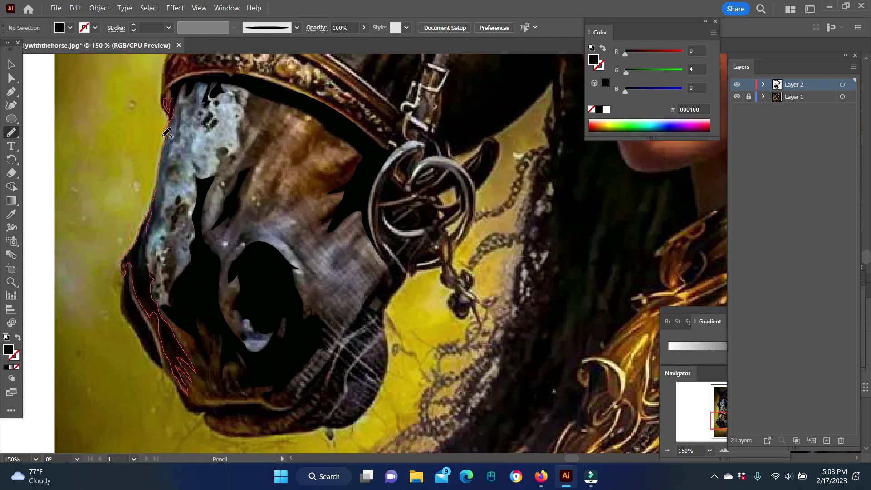
pyautogui.moveTo(167, 132); pyautogui.dragTo(165, 136)
# - Trace a grey strap shape on the chin and a dark area beside it
pyautogui.scroll(-3, 42, 290)
pyautogui.scroll(-4, 133, 193)
pyautogui.moveTo(175, 209)
pyautogui.mouseDown()
pyautogui.moveTo(217, 237)
pyautogui.moveTo(175, 209)
pyautogui.mouseUp()
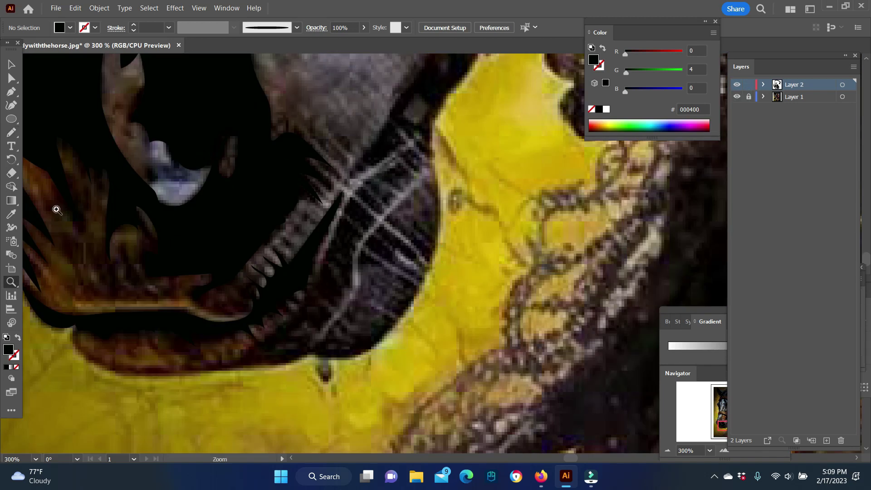
pyautogui.scroll(3, 335, 140)
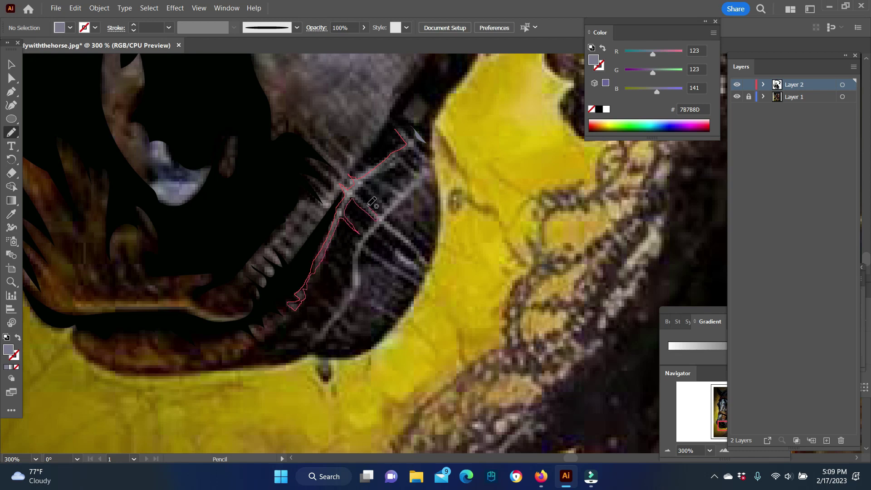
pyautogui.moveTo(411, 135); pyautogui.dragTo(408, 138)
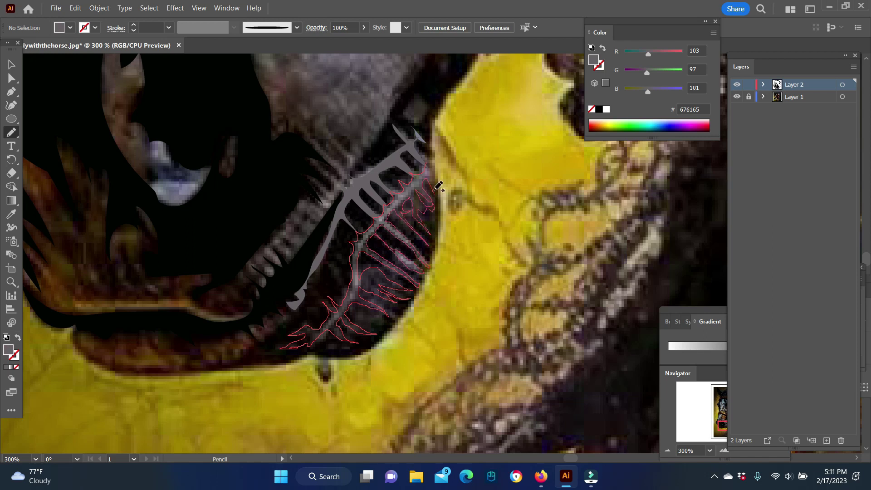
pyautogui.scroll(-3, 435, 190)
pyautogui.moveTo(436, 157); pyautogui.dragTo(368, 253)
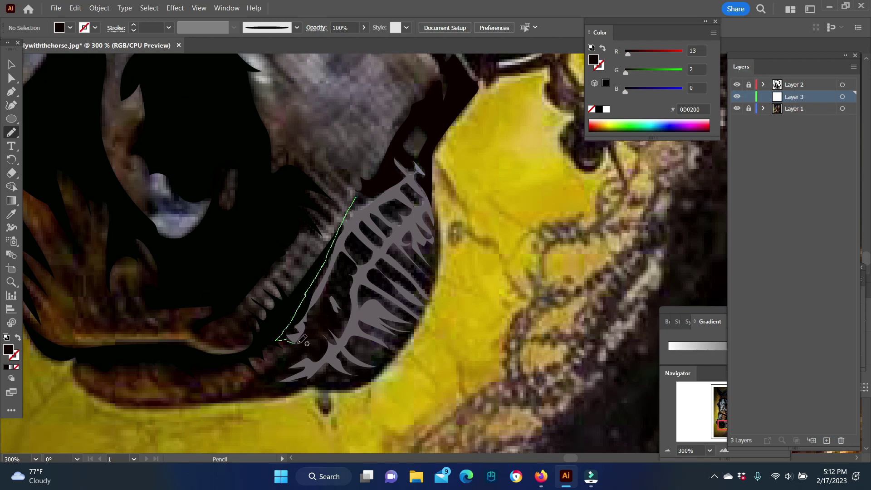
# - Close the dark chin-rib shape and give the ribbed shape a darker grey fill
pyautogui.moveTo(365, 236); pyautogui.dragTo(356, 200)
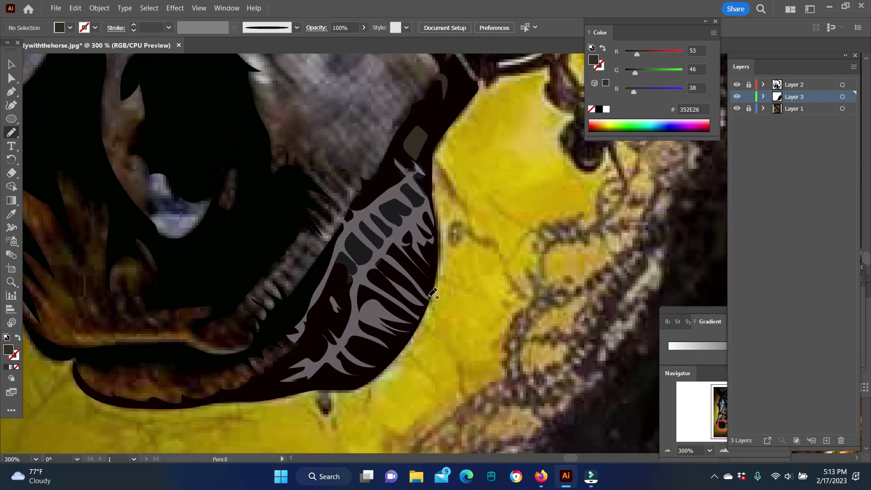
pyautogui.keyDown('ctrl'); pyautogui.click(386, 236); pyautogui.keyUp('ctrl')
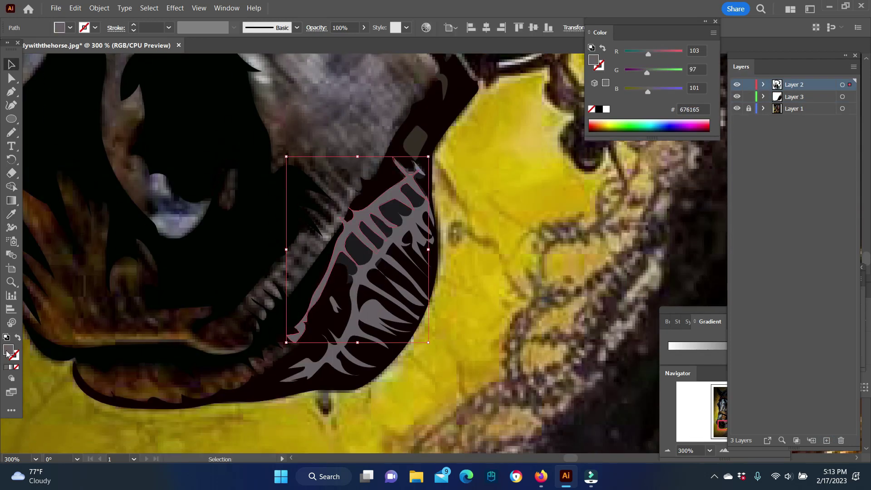
pyautogui.doubleClick(593, 60)
pyautogui.click(852, 230)
# - Trace the grey teeth shape along the jaw and a grey shape beside it
pyautogui.moveTo(245, 298)
pyautogui.mouseDown()
pyautogui.moveTo(272, 305)
pyautogui.moveTo(306, 266)
pyautogui.mouseUp()
pyautogui.moveTo(312, 164); pyautogui.dragTo(247, 312)
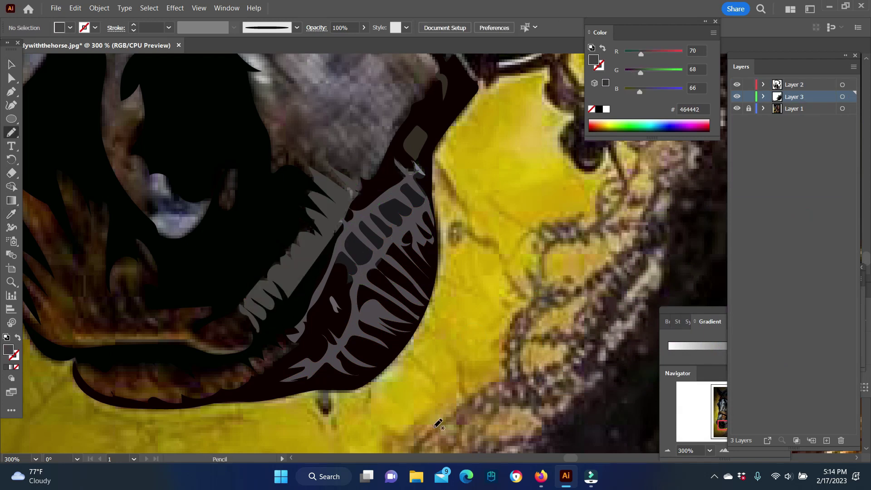
pyautogui.keyDown('ctrl'); pyautogui.click(295, 254); pyautogui.keyUp('ctrl')
pyautogui.moveTo(281, 266)
pyautogui.mouseDown()
pyautogui.moveTo(298, 275)
pyautogui.moveTo(329, 241)
pyautogui.moveTo(333, 186)
pyautogui.mouseUp()
# - Sample a dark colour from the painting and trace a brown shape along the lower jaw
pyautogui.press('i')
pyautogui.hscroll(-5, 466, 354)
pyautogui.click(303, 377)
pyautogui.press('n')
pyautogui.moveTo(260, 362); pyautogui.dragTo(430, 368)
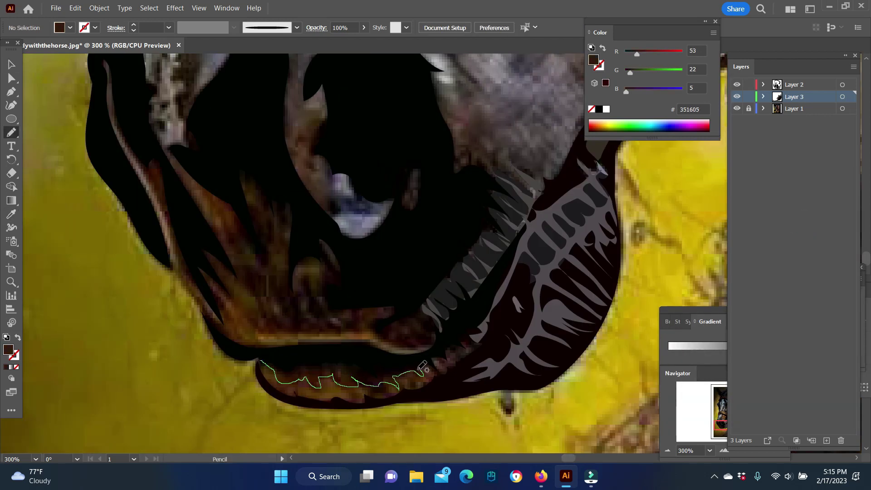
pyautogui.keyDown('ctrl'); pyautogui.click(362, 381); pyautogui.keyUp('ctrl')
pyautogui.press('v')
pyautogui.rightClick(333, 379)
pyautogui.scroll(5, 452, 355)
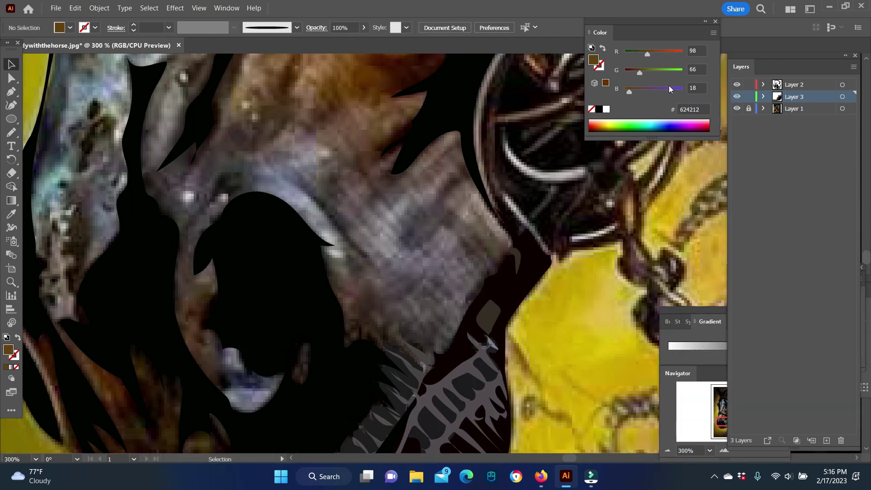
# - Sample light grey-blue tones and trace a light grey highlight on the muzzle
pyautogui.press('i')
pyautogui.click(311, 143)
pyautogui.press('n')
pyautogui.moveTo(311, 138)
pyautogui.mouseDown()
pyautogui.moveTo(331, 252)
pyautogui.moveTo(354, 272)
pyautogui.moveTo(468, 269)
pyautogui.moveTo(472, 254)
pyautogui.mouseUp()
pyautogui.press('i')
pyautogui.click(345, 229)
pyautogui.press('n')
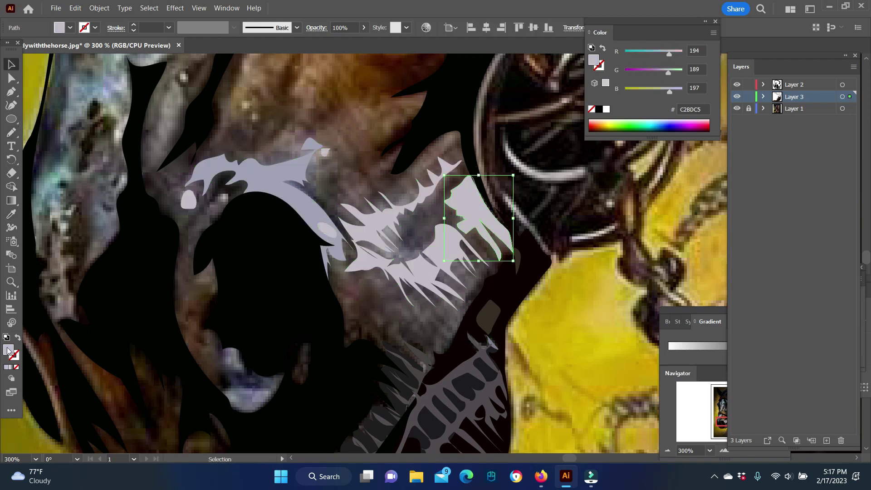
# - Sample a dark brown and trace a brown shape on the muzzle's left side
pyautogui.press('i')
pyautogui.click(480, 227)
pyautogui.press('n')
pyautogui.scroll(-4, 345, 227)
pyautogui.moveTo(220, 184); pyautogui.dragTo(219, 308)
# - Hide and reshow the photo layer to check shapes, then trace a dark lower-lip shadow
pyautogui.press('v')
pyautogui.click(736, 109)
pyautogui.press('i')
pyautogui.click(217, 209)
pyautogui.press('n')
pyautogui.scroll(-1, 272, 272)
pyautogui.moveTo(231, 243)
pyautogui.mouseDown()
pyautogui.moveTo(308, 299)
pyautogui.moveTo(232, 245)
pyautogui.mouseUp()
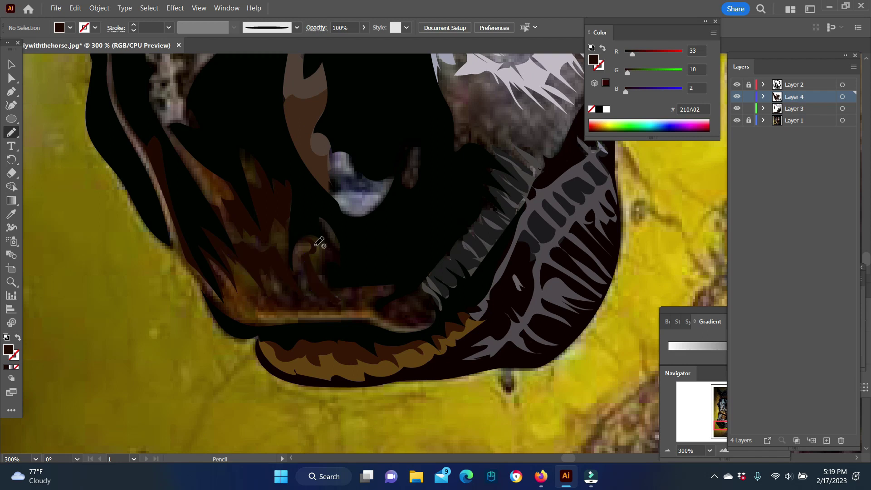
# - Trace another dark shape in the lip and sample a very dark colour
pyautogui.press('i')
pyautogui.moveTo(262, 314)
pyautogui.mouseDown()
pyautogui.moveTo(376, 285)
pyautogui.moveTo(403, 325)
pyautogui.mouseUp()
pyautogui.click(408, 303)
pyautogui.press('n')
# - Sample olive brown from the lip and trace the closed olive highlight along the lower lip
pyautogui.press('i')
pyautogui.click(436, 286)
pyautogui.moveTo(401, 290)
pyautogui.mouseDown()
pyautogui.moveTo(420, 288)
pyautogui.moveTo(260, 308)
pyautogui.mouseUp()
pyautogui.press('n')
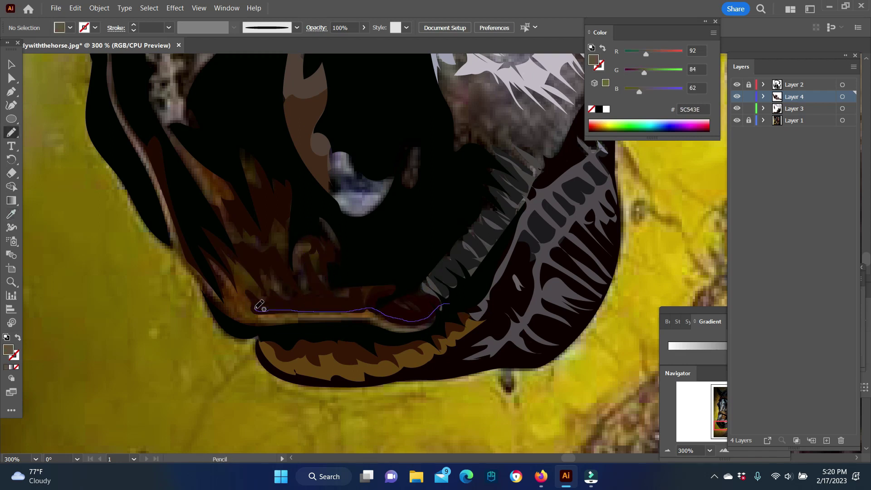
pyautogui.moveTo(320, 322); pyautogui.dragTo(446, 305)
# - Change the olive lip shape's fill to a darker olive and deselect it
pyautogui.press('v')
pyautogui.rightClick(317, 323)
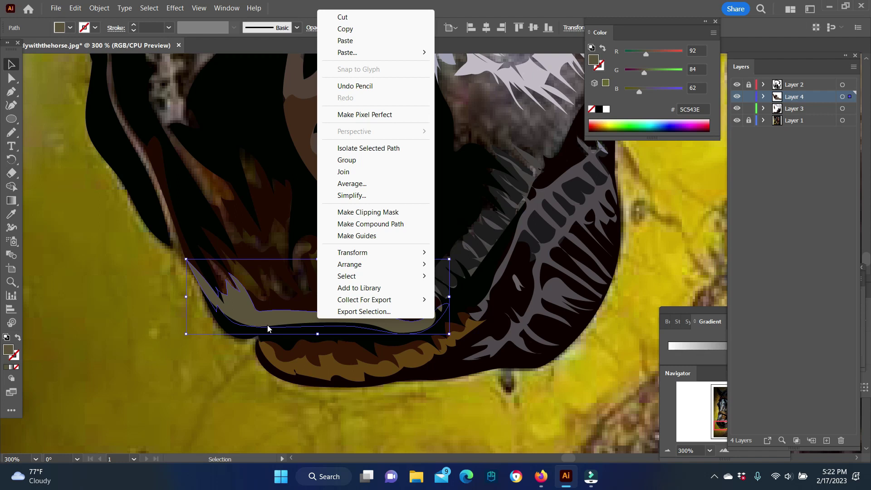
pyautogui.press('Escape')
pyautogui.doubleClick(8, 349)
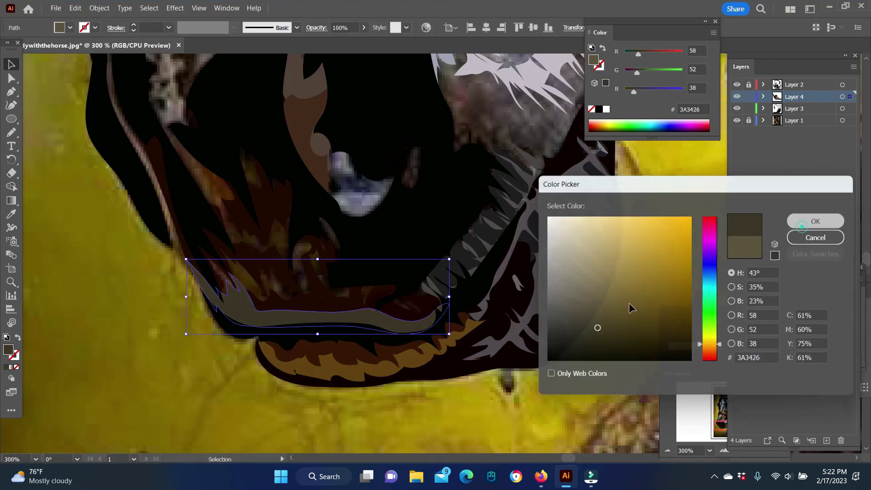
pyautogui.click(815, 219)
pyautogui.hotkey('ctrl', 'shift', 'a')
pyautogui.press('n')
# - Sample a darker brown and trace a closed brown loop in the lip
pyautogui.moveTo(189, 146); pyautogui.dragTo(241, 228)
pyautogui.scroll(-2, 241, 228)
pyautogui.press('i')
pyautogui.click(247, 126)
pyautogui.press('n')
pyautogui.moveTo(286, 263); pyautogui.dragTo(255, 262)
pyautogui.moveTo(336, 199); pyautogui.dragTo(254, 254)
# - Select the brown lip shape and open, then dismiss, its context menu
pyautogui.click(14, 66)
pyautogui.click(295, 226)
pyautogui.scroll(5, 156, 243)
pyautogui.rightClick(185, 208)
pyautogui.click(69, 378)
pyautogui.scroll(1, 68, 379)
pyautogui.press('n')
# - Trace the dark blue inner nostril shape and select the grey nostril shape
pyautogui.moveTo(336, 225)
pyautogui.mouseDown()
pyautogui.moveTo(333, 271)
pyautogui.moveTo(336, 231)
pyautogui.mouseUp()
pyautogui.press('v')
pyautogui.click(363, 285)
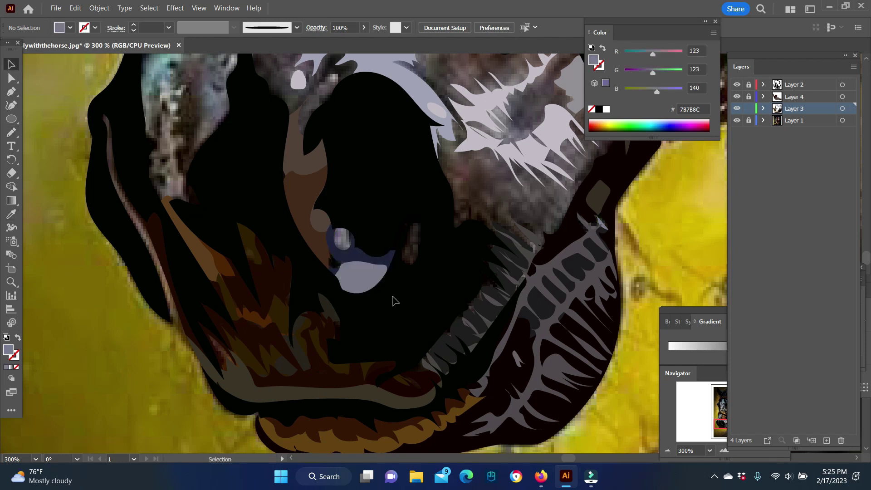
pyautogui.click(12, 131)
pyautogui.press('v')
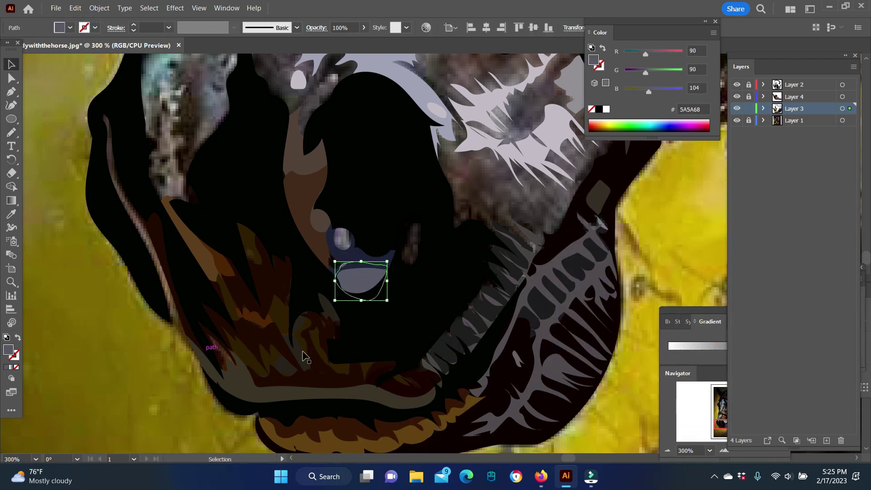
pyautogui.press('n')
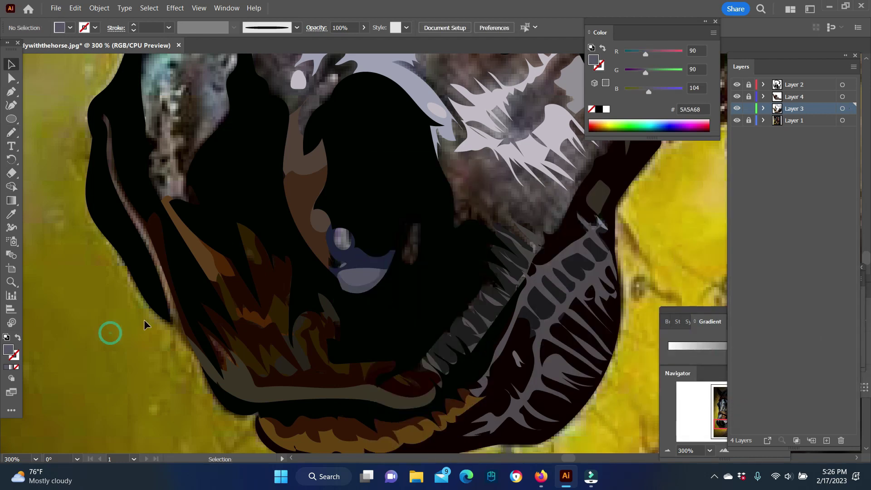
# - Trace a brown shape at the muzzle's left edge and a teal highlight beside it
pyautogui.scroll(3, 175, 249)
pyautogui.moveTo(167, 176); pyautogui.dragTo(158, 259)
pyautogui.moveTo(179, 130)
pyautogui.mouseDown()
pyautogui.moveTo(168, 145)
pyautogui.moveTo(203, 146)
pyautogui.moveTo(202, 186)
pyautogui.moveTo(204, 150)
pyautogui.moveTo(191, 236)
pyautogui.mouseUp()
pyautogui.rightClick(151, 151)
pyautogui.press('Escape')
# - Add a new layer and trace dark brown spots on the face blaze
pyautogui.scroll(3, 49, 285)
pyautogui.hotkey('ctrl', 'l')
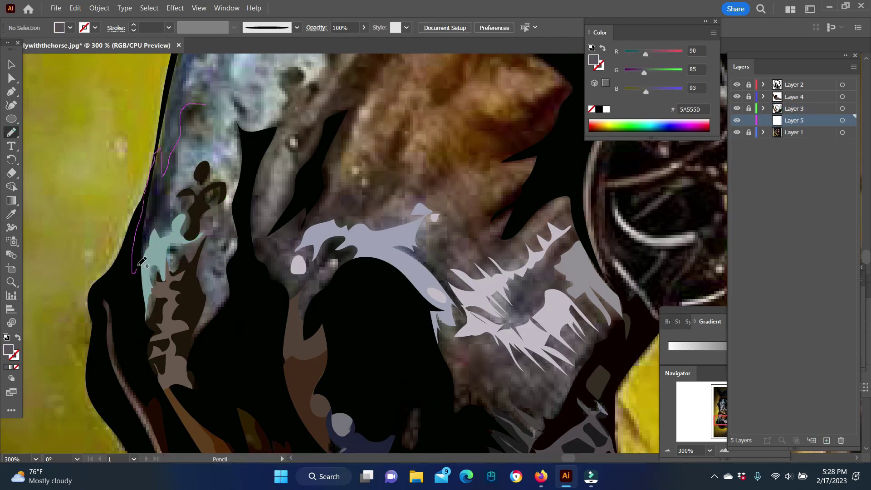
pyautogui.moveTo(141, 263); pyautogui.dragTo(204, 105)
pyautogui.moveTo(309, 72)
pyautogui.mouseDown()
pyautogui.moveTo(290, 109)
pyautogui.moveTo(303, 142)
pyautogui.mouseUp()
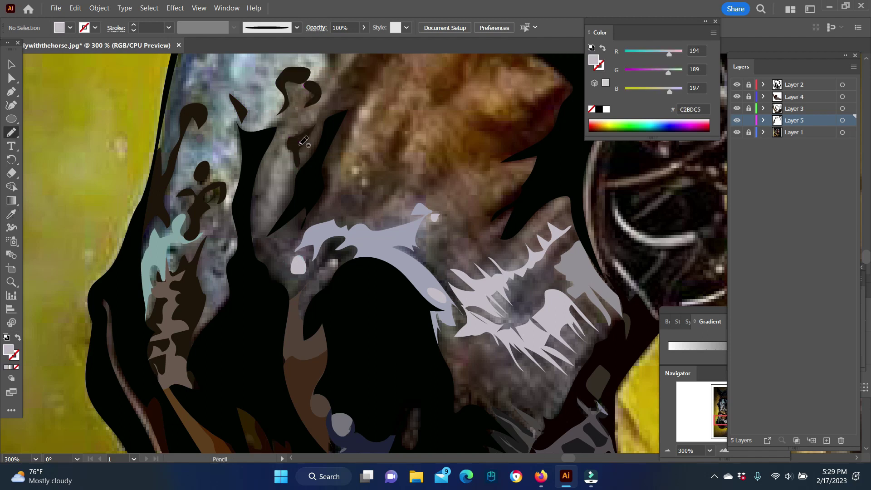
pyautogui.scroll(-1, 303, 142)
# - Sample a light blue from the painting and trace a light blue blaze highlight
pyautogui.press('i')
pyautogui.click(214, 249)
pyautogui.click(216, 269)
pyautogui.press('n')
pyautogui.scroll(3, 178, 313)
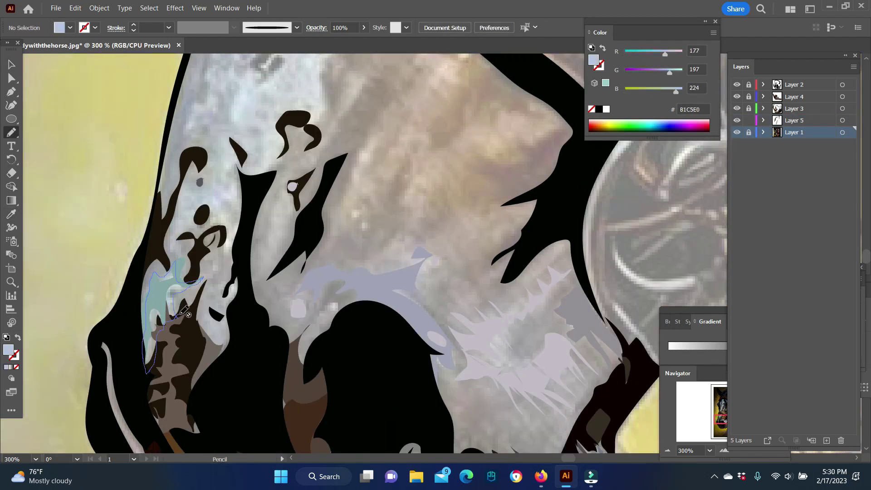
pyautogui.moveTo(184, 311); pyautogui.dragTo(204, 278)
# - Sample a dark grey and trace a dark grey shape along the blaze edge
pyautogui.press('v')
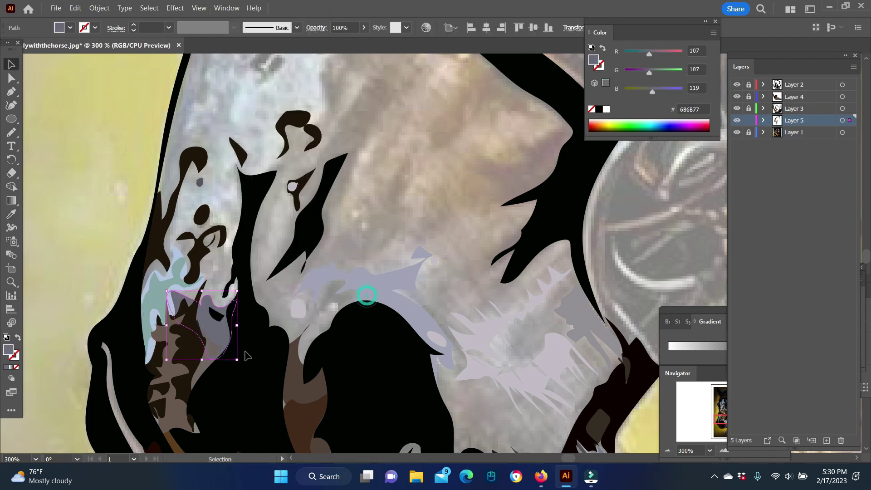
pyautogui.scroll(5, 244, 355)
pyautogui.press('i')
pyautogui.click(261, 152)
pyautogui.press('n')
pyautogui.moveTo(261, 121)
pyautogui.mouseDown()
pyautogui.moveTo(259, 151)
pyautogui.moveTo(262, 122)
pyautogui.mouseUp()
# - Sample a grey-blue and trace a grey-blue shape down the blaze
pyautogui.press('i')
pyautogui.click(211, 287)
pyautogui.press('n')
pyautogui.moveTo(202, 338); pyautogui.dragTo(211, 286)
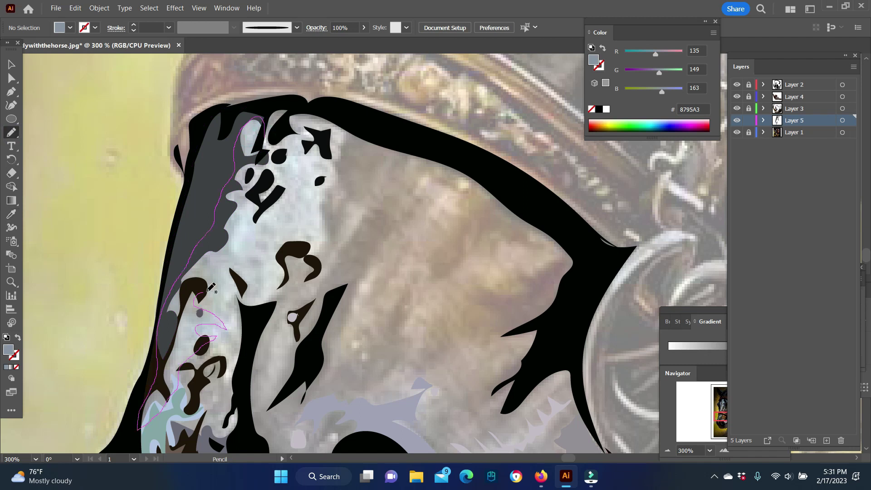
pyautogui.moveTo(275, 104); pyautogui.dragTo(275, 104)
pyautogui.scroll(-1, 413, 255)
# - Add another layer and trace pale shapes on the upper blaze
pyautogui.hotkey('ctrl', 'l')
pyautogui.moveTo(348, 110); pyautogui.dragTo(325, 194)
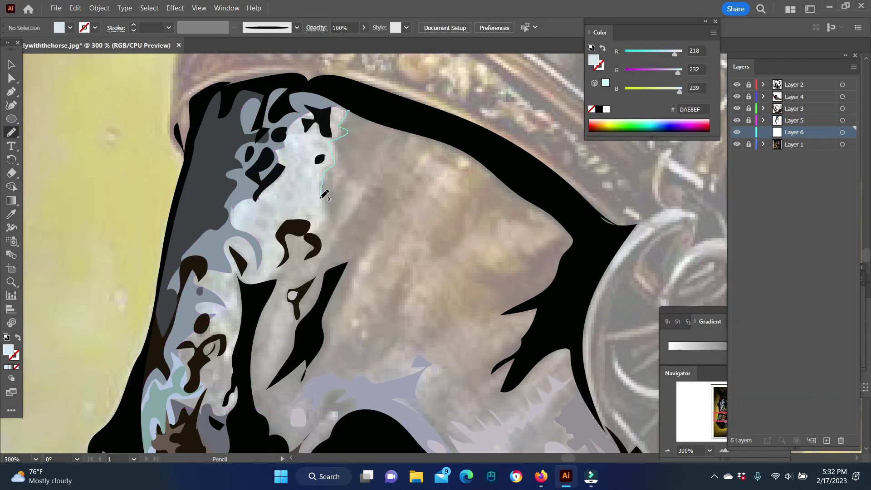
pyautogui.moveTo(187, 299); pyautogui.dragTo(185, 302)
pyautogui.scroll(-1, 186, 300)
pyautogui.scroll(-6, 217, 210)
# - Hide the reference photo and trace the first muzzle shape along its lower curve
pyautogui.press('v')
pyautogui.scroll(-3, 217, 210)
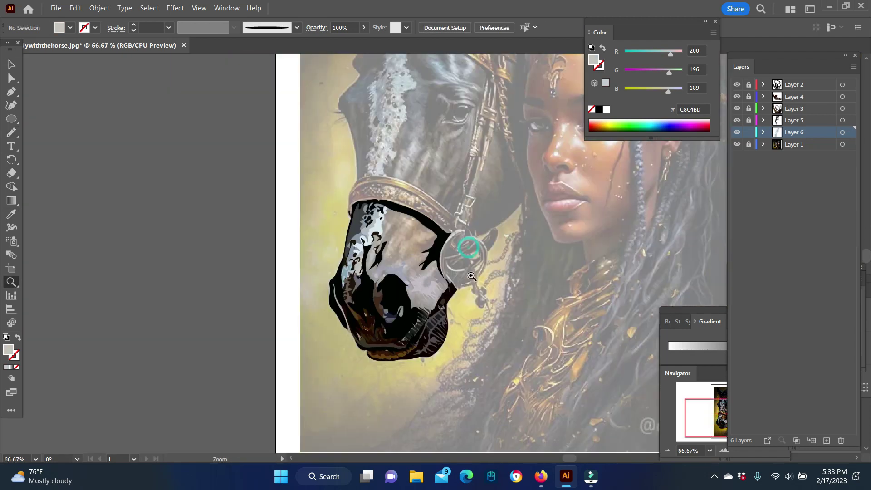
pyautogui.scroll(1, 306, 298)
pyautogui.press('i')
pyautogui.click(305, 298)
pyautogui.press('n')
pyautogui.moveTo(313, 370); pyautogui.dragTo(444, 311)
pyautogui.moveTo(266, 295); pyautogui.dragTo(231, 224)
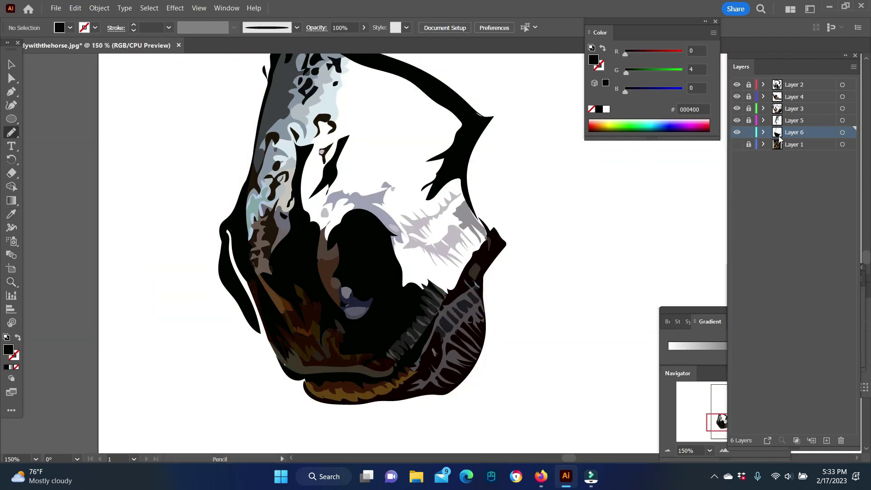
# - Trace dark brown and brown muzzle shapes plus a dark red shape near the muzzle top
pyautogui.scroll(-2, 242, 247)
pyautogui.scroll(3, 243, 247)
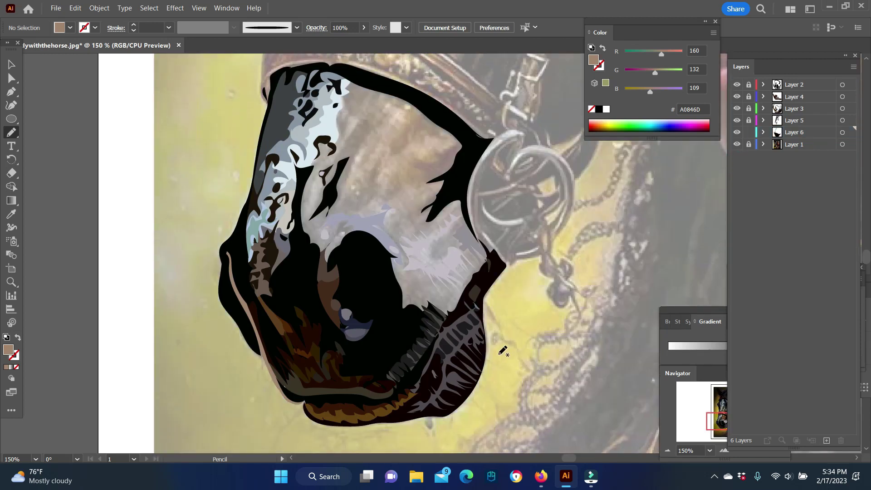
pyautogui.moveTo(464, 200); pyautogui.dragTo(417, 232)
pyautogui.moveTo(454, 312)
pyautogui.mouseDown()
pyautogui.moveTo(463, 201)
pyautogui.moveTo(381, 243)
pyautogui.mouseUp()
pyautogui.moveTo(453, 136)
pyautogui.mouseDown()
pyautogui.moveTo(394, 218)
pyautogui.moveTo(408, 109)
pyautogui.mouseUp()
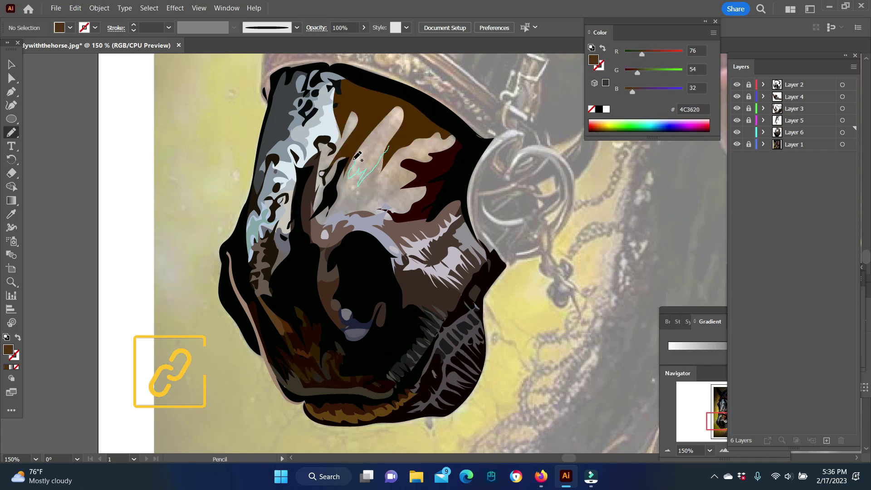
# - Lock Layer 6, make Layer 3 active, and trace a grey shape near the bridle ring
pyautogui.click(748, 132)
pyautogui.press('n')
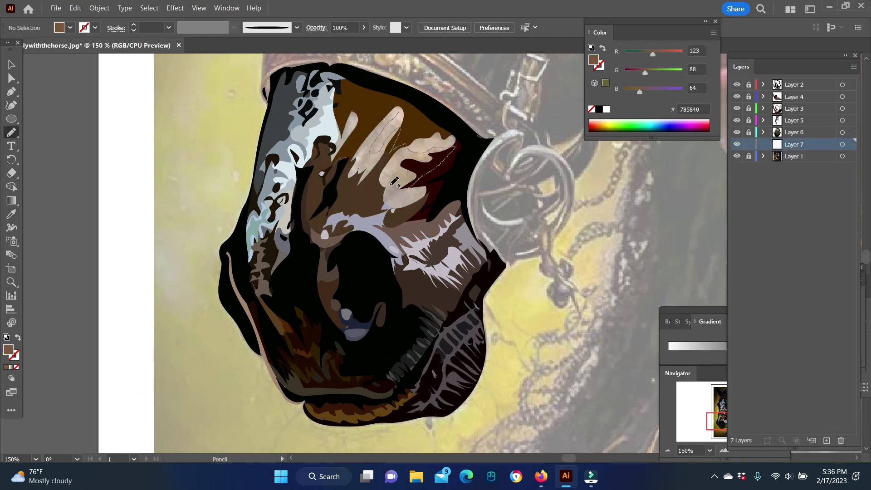
pyautogui.press('v')
pyautogui.scroll(-2, 407, 287)
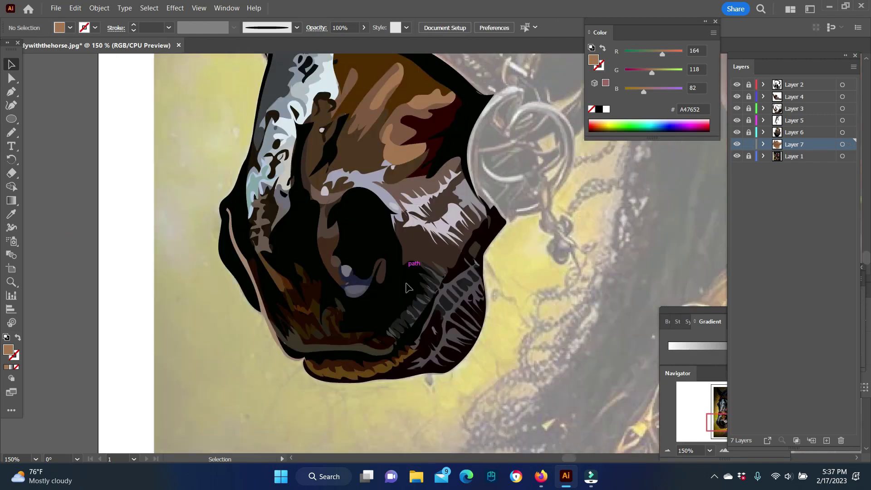
pyautogui.click(405, 247)
pyautogui.press('n')
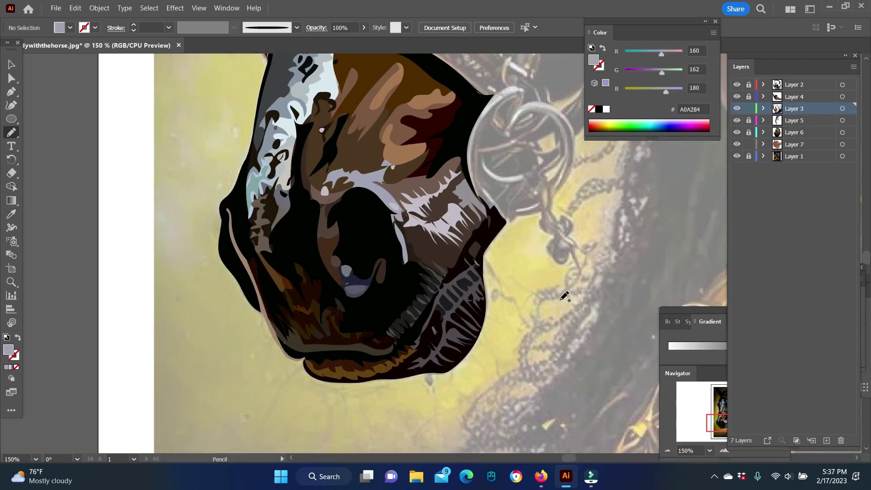
pyautogui.scroll(2, 564, 296)
pyautogui.moveTo(480, 252); pyautogui.dragTo(445, 276)
pyautogui.scroll(6, 553, 311)
# - On a new layer, trace the noseband's cream upper edge and its dark and black lower outlines
pyautogui.click(825, 440)
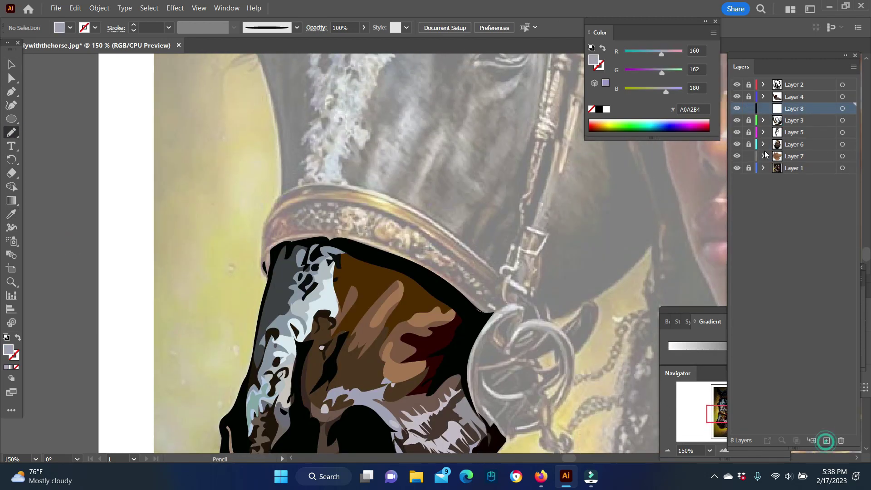
pyautogui.hotkey('ctrl', '=')
pyautogui.hotkey('ctrl', '=')
pyautogui.moveTo(405, 224); pyautogui.dragTo(280, 164)
pyautogui.moveTo(506, 297); pyautogui.dragTo(559, 347)
pyautogui.scroll(1, 574, 342)
pyautogui.moveTo(594, 251); pyautogui.dragTo(560, 369)
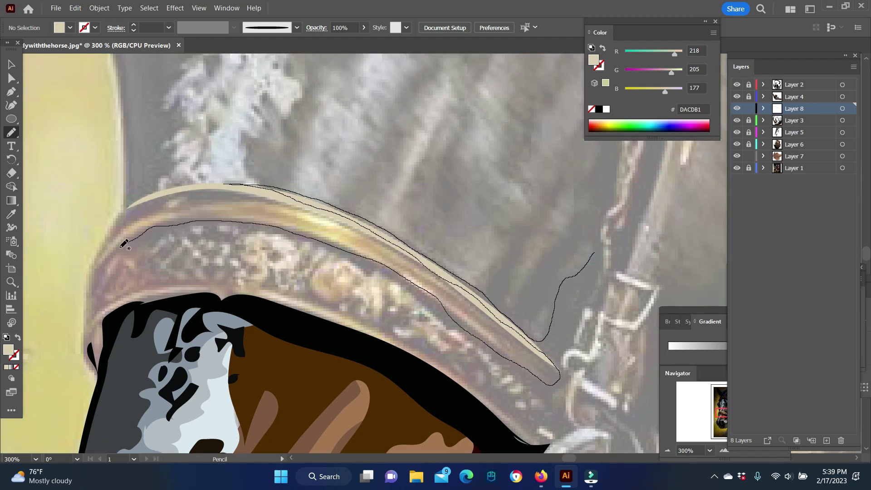
pyautogui.moveTo(577, 336); pyautogui.dragTo(562, 363)
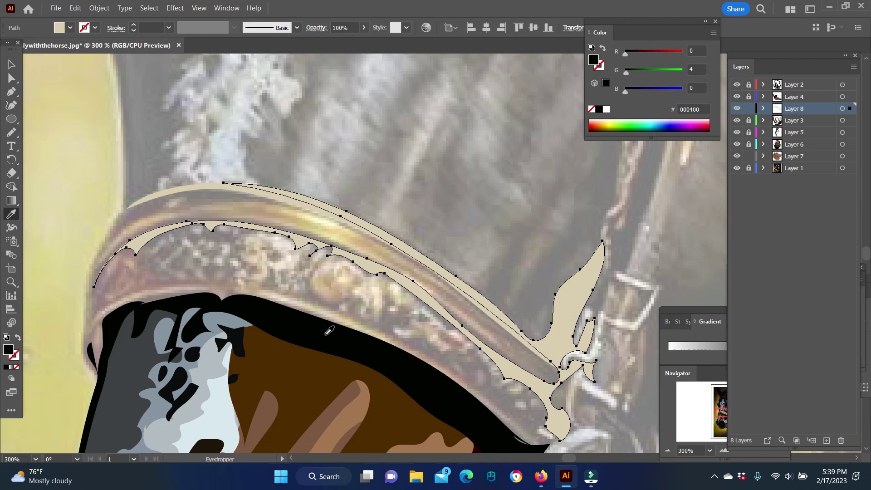
pyautogui.moveTo(455, 285)
pyautogui.mouseDown()
pyautogui.moveTo(431, 265)
pyautogui.moveTo(567, 381)
pyautogui.mouseUp()
# - Add brown bands and a golden stripe inside the noseband, each sent backward in the stacking order
pyautogui.rightClick(513, 369)
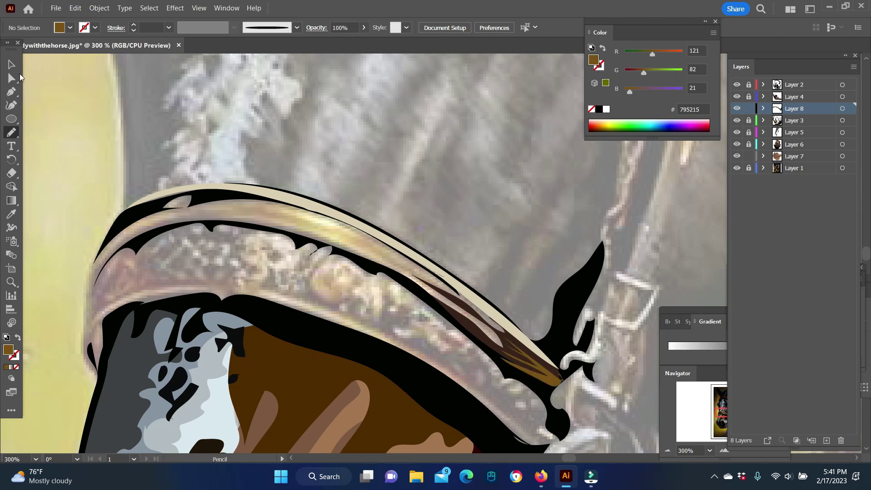
pyautogui.rightClick(513, 376)
pyautogui.click(653, 324)
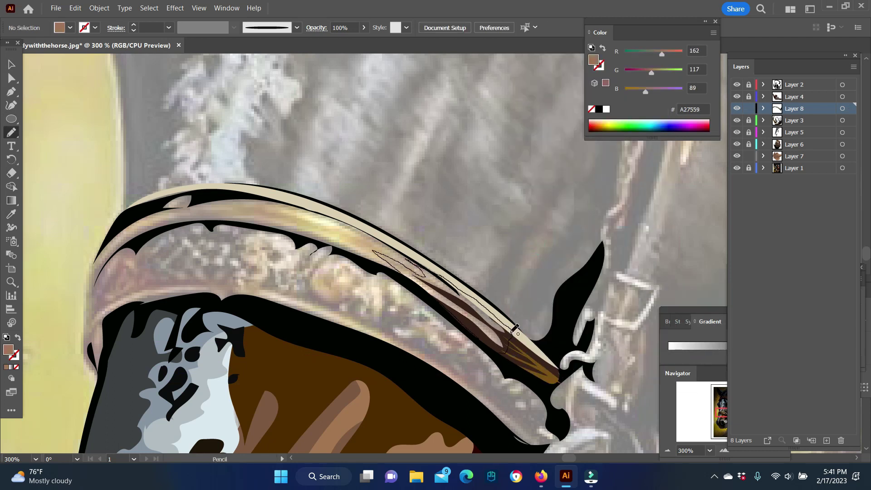
pyautogui.moveTo(517, 330); pyautogui.dragTo(376, 251)
pyautogui.moveTo(301, 211); pyautogui.dragTo(420, 271)
pyautogui.moveTo(303, 205); pyautogui.dragTo(302, 209)
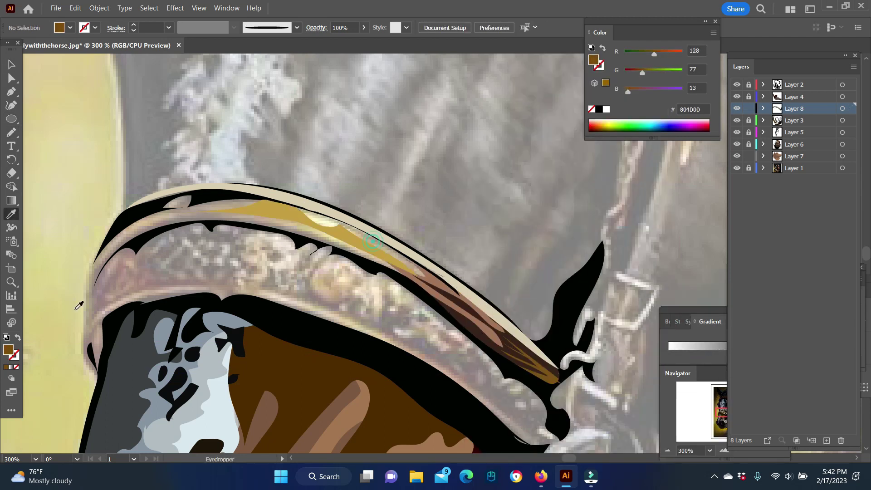
pyautogui.rightClick(399, 256)
pyautogui.click(531, 443)
# - Zoom in and trace a dark brown band under the noseband and the gold stripe's pale highlight
pyautogui.click(240, 236)
pyautogui.press('n')
pyautogui.moveTo(149, 160); pyautogui.dragTo(123, 144)
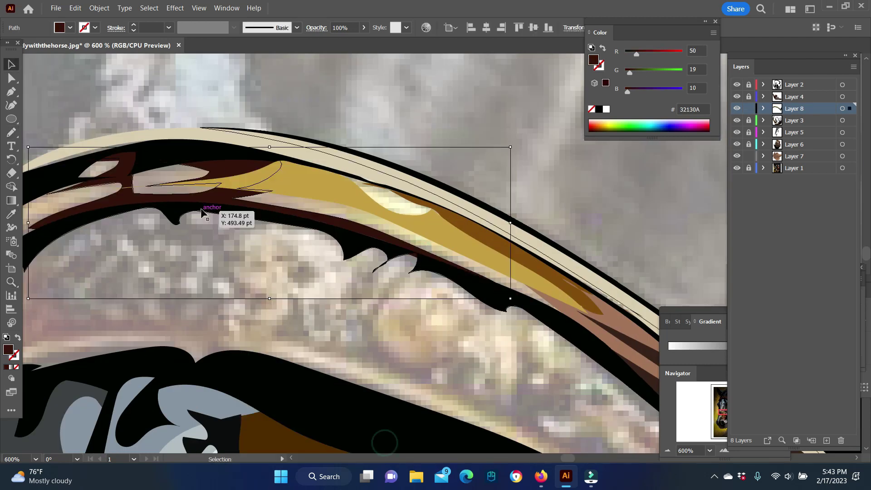
pyautogui.rightClick(451, 155)
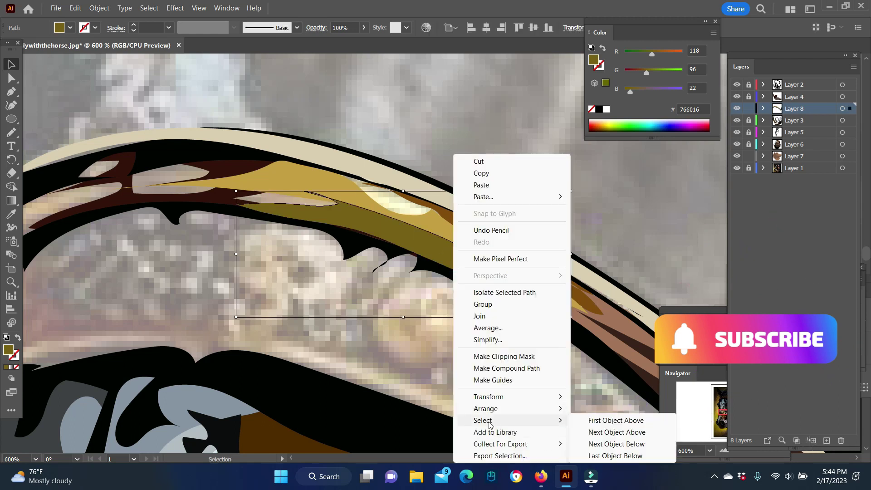
pyautogui.moveTo(393, 196); pyautogui.dragTo(353, 175)
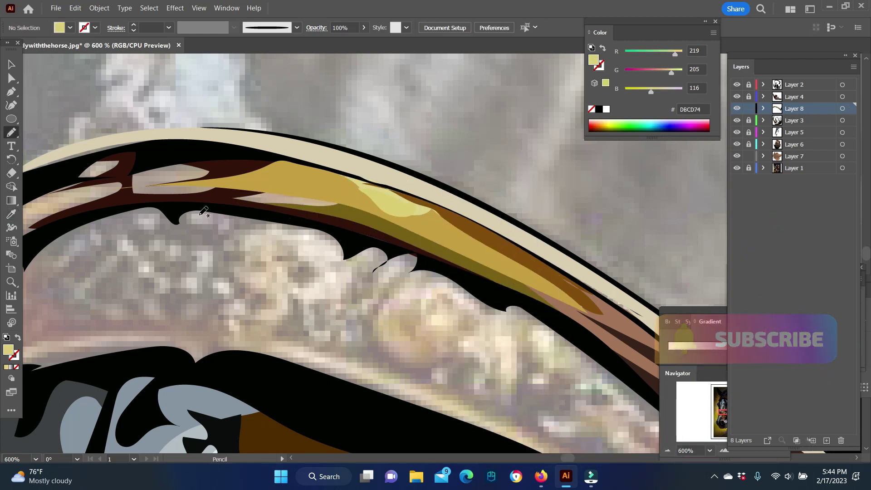
pyautogui.rightClick(287, 156)
pyautogui.hscroll(-5, 89, 274)
# - Sample the ornament's brown and trace the brown ornament at the noseband's left end
pyautogui.press('i')
pyautogui.click(474, 171)
pyautogui.press('n')
pyautogui.moveTo(386, 184); pyautogui.dragTo(474, 293)
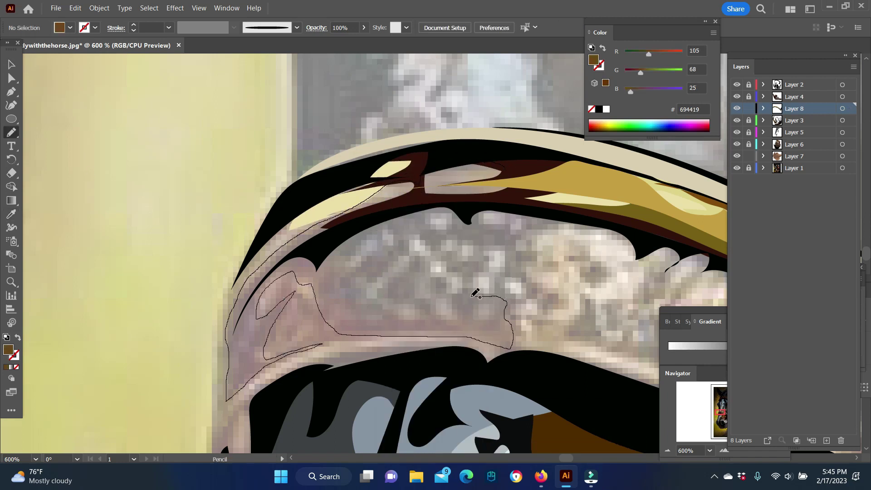
pyautogui.moveTo(318, 242); pyautogui.dragTo(386, 185)
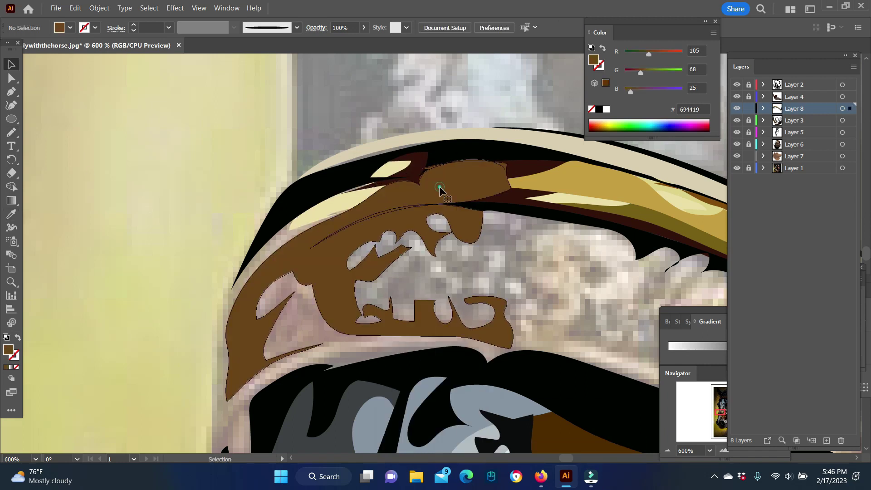
pyautogui.moveTo(295, 210); pyautogui.dragTo(318, 205)
pyautogui.rightClick(266, 182)
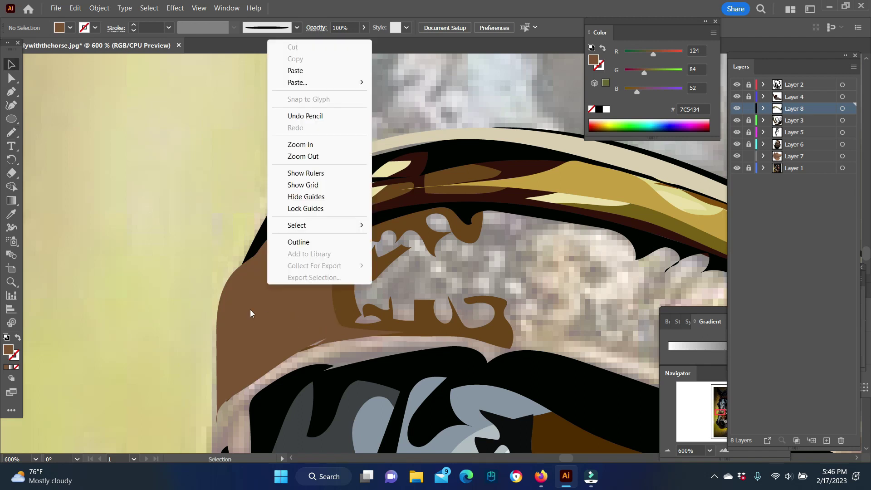
# - Trace dark red strips along the black edge below the noseband
pyautogui.scroll(-3, 587, 350)
pyautogui.moveTo(457, 179); pyautogui.dragTo(301, 205)
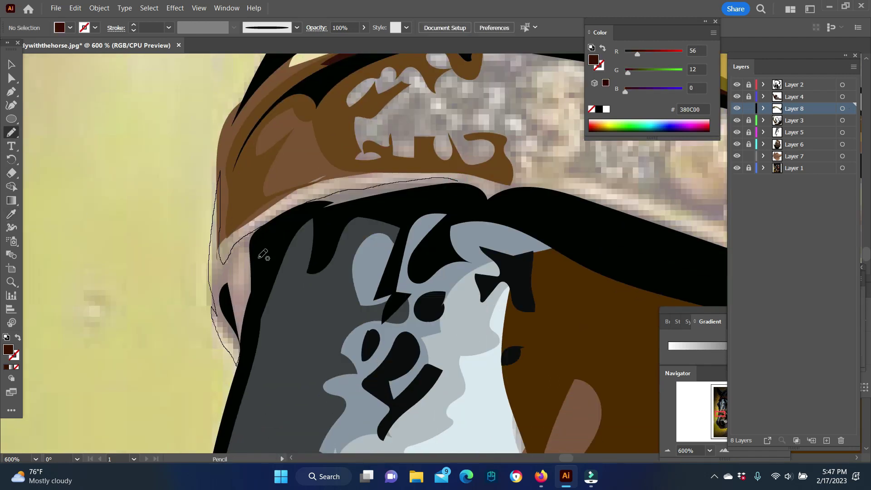
pyautogui.hscroll(5, 262, 254)
pyautogui.moveTo(475, 234); pyautogui.dragTo(430, 212)
pyautogui.moveTo(524, 258); pyautogui.dragTo(521, 257)
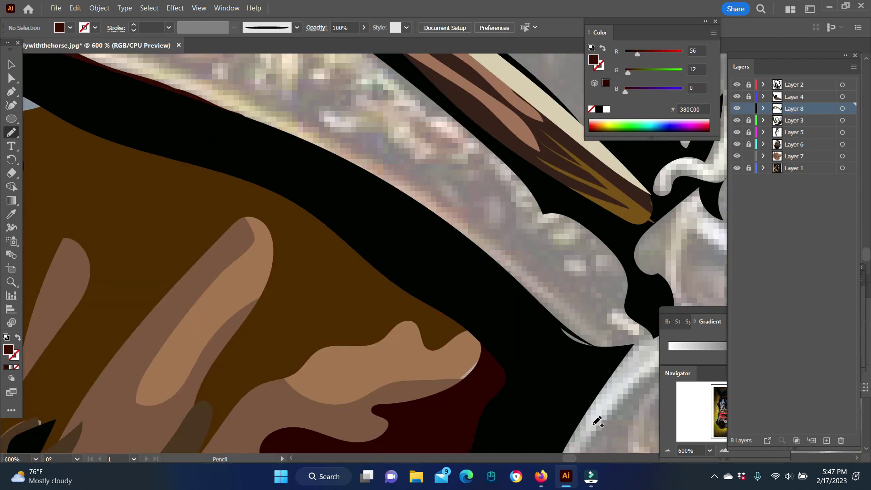
pyautogui.scroll(3, 363, 254)
pyautogui.rightClick(162, 154)
# - On a new layer, trace a pink strip along the noseband's lower edge and sample the pattern's dark brown
pyautogui.press('Escape')
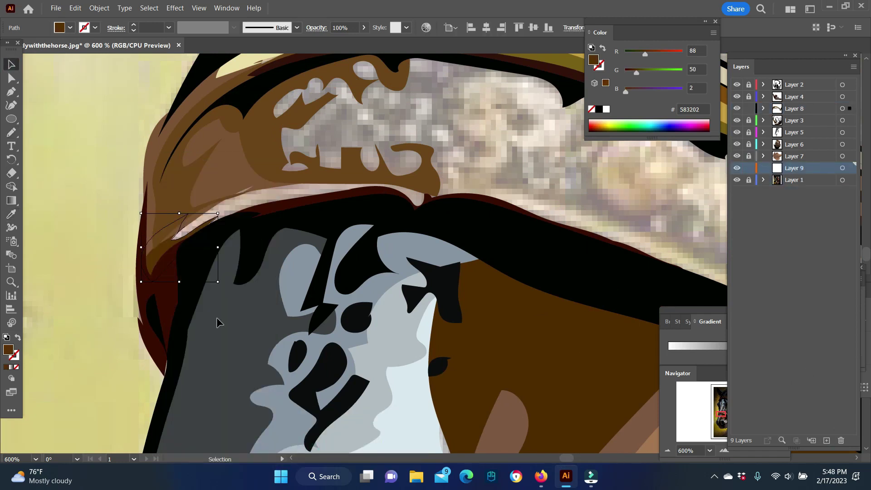
pyautogui.press('n')
pyautogui.moveTo(430, 181); pyautogui.dragTo(187, 248)
pyautogui.click(150, 200)
pyautogui.press('n')
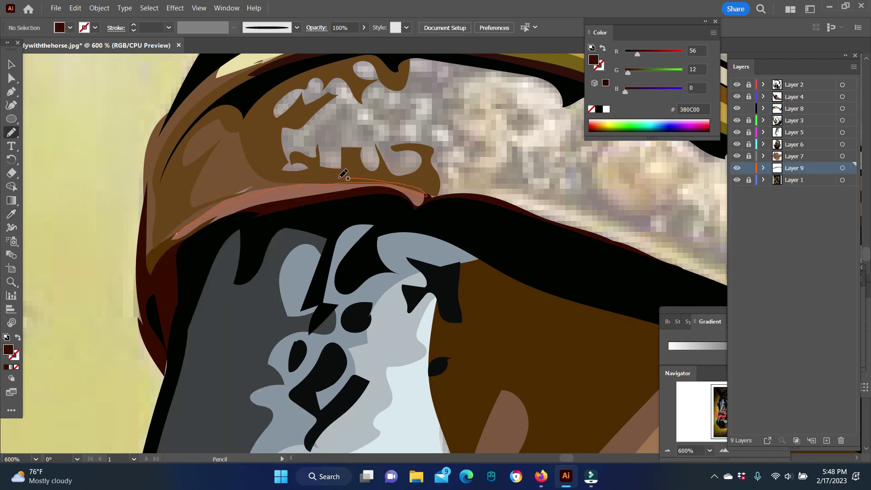
pyautogui.hscroll(5, 340, 172)
pyautogui.scroll(2, 301, 149)
# - Trace the noseband pattern's dark brown blobs from the middle to the left end
pyautogui.moveTo(290, 136); pyautogui.dragTo(273, 149)
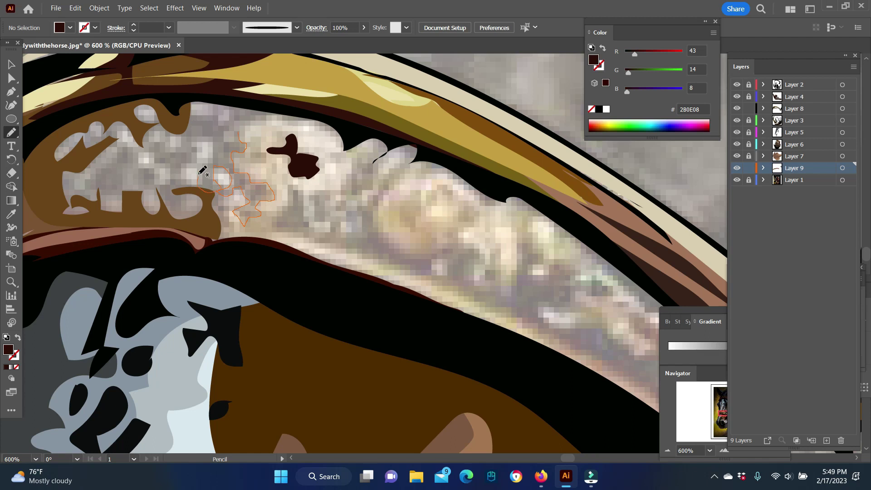
pyautogui.moveTo(270, 113); pyautogui.dragTo(268, 116)
pyautogui.moveTo(228, 106); pyautogui.dragTo(244, 117)
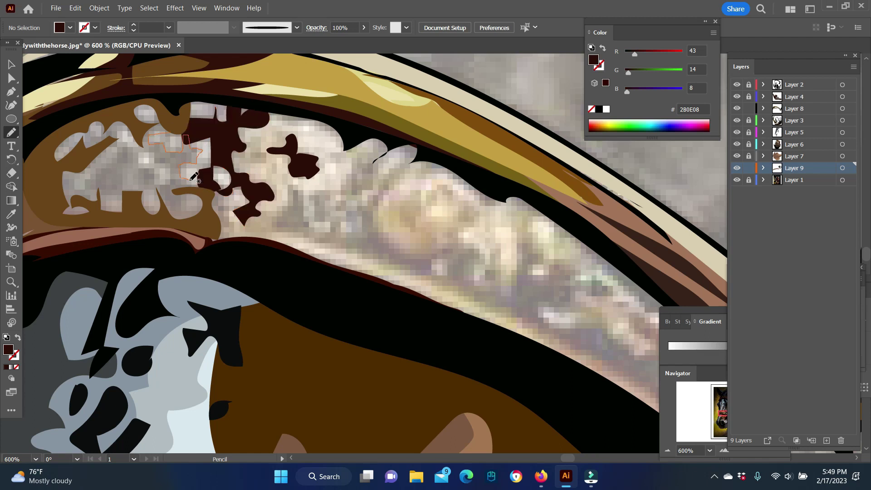
pyautogui.moveTo(135, 128); pyautogui.dragTo(132, 122)
pyautogui.moveTo(88, 133); pyautogui.dragTo(93, 151)
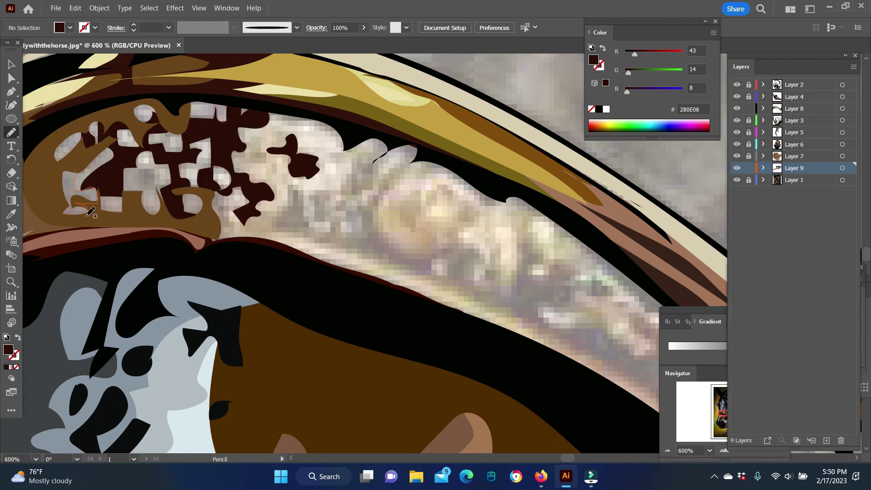
pyautogui.moveTo(90, 211); pyautogui.dragTo(77, 175)
pyautogui.moveTo(136, 165); pyautogui.dragTo(163, 191)
pyautogui.scroll(-1, 181, 181)
pyautogui.moveTo(176, 154); pyautogui.dragTo(216, 151)
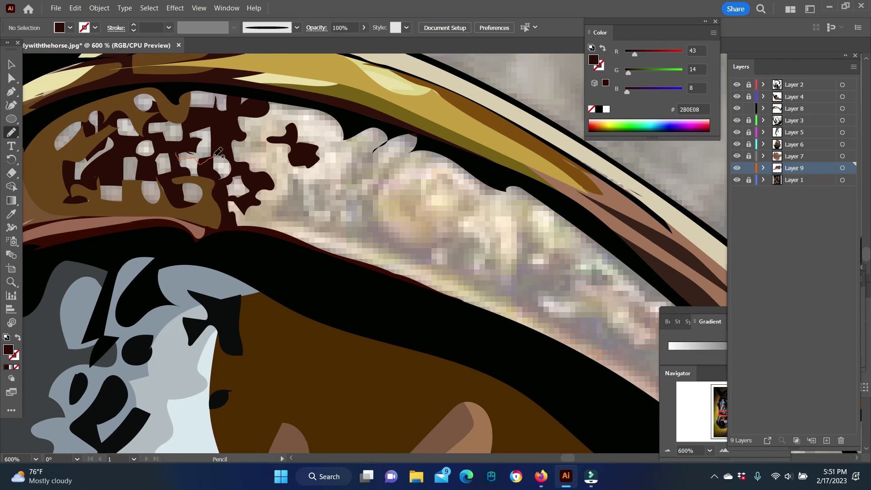
pyautogui.moveTo(303, 114); pyautogui.dragTo(338, 136)
# - Add mid-brown and deep brown pattern shapes in the centre of the band
pyautogui.press('i')
pyautogui.click(261, 154)
pyautogui.press('n')
pyautogui.moveTo(272, 122)
pyautogui.mouseDown()
pyautogui.moveTo(245, 145)
pyautogui.moveTo(299, 166)
pyautogui.mouseUp()
pyautogui.scroll(-2, 269, 138)
pyautogui.moveTo(270, 139); pyautogui.dragTo(376, 225)
pyautogui.press('i')
pyautogui.click(308, 136)
pyautogui.press('n')
pyautogui.moveTo(350, 181); pyautogui.dragTo(315, 157)
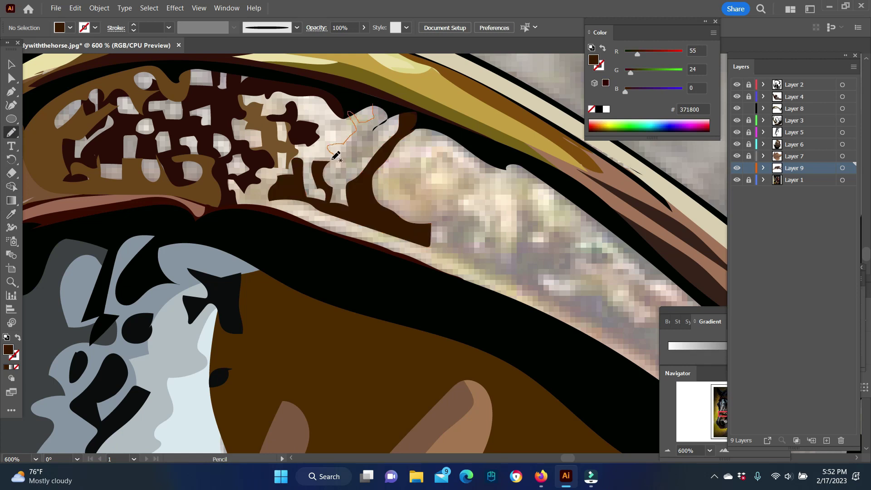
pyautogui.moveTo(380, 154)
pyautogui.mouseDown()
pyautogui.moveTo(374, 108)
pyautogui.moveTo(340, 113)
pyautogui.mouseUp()
# - Sample pale tan and golden brown, then trace a tan pattern shape
pyautogui.press('i')
pyautogui.click(274, 134)
pyautogui.press('n')
pyautogui.press('i')
pyautogui.click(261, 251)
pyautogui.press('n')
pyautogui.moveTo(256, 170); pyautogui.dragTo(304, 202)
pyautogui.rightClick(311, 185)
# - Trace the dark grey shape at the pattern's left end
pyautogui.click(390, 206)
pyautogui.press('n')
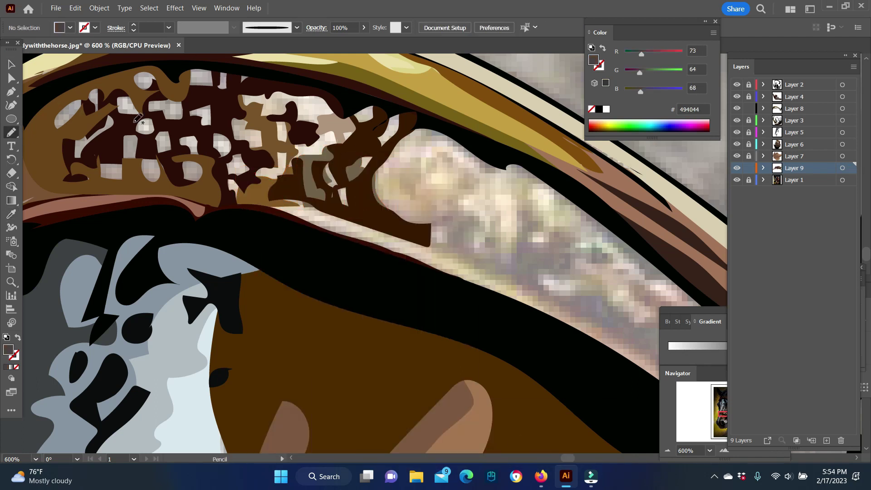
pyautogui.moveTo(79, 102); pyautogui.dragTo(56, 122)
pyautogui.rightClick(96, 99)
pyautogui.press('Escape')
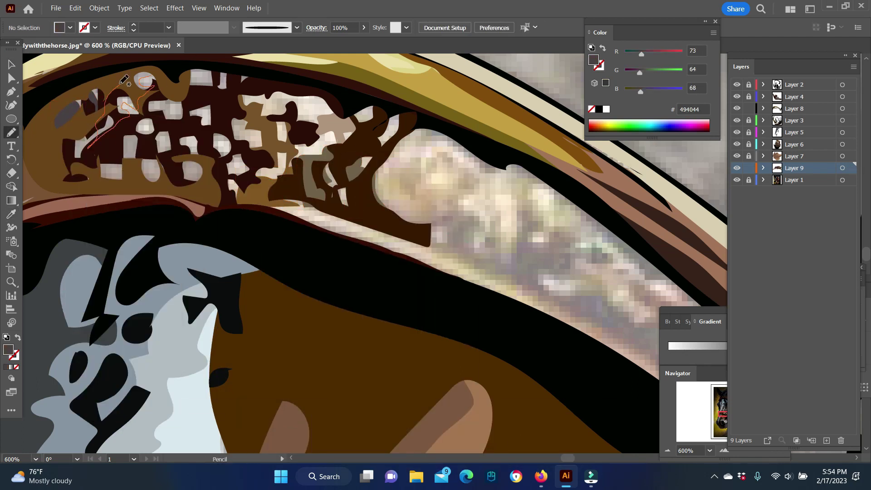
pyautogui.moveTo(123, 80); pyautogui.dragTo(91, 143)
# - Sample greys from the hair and draw two grey patches within the braid
pyautogui.press('i')
pyautogui.hotkey('ctrl', 'l')
pyautogui.click(108, 173)
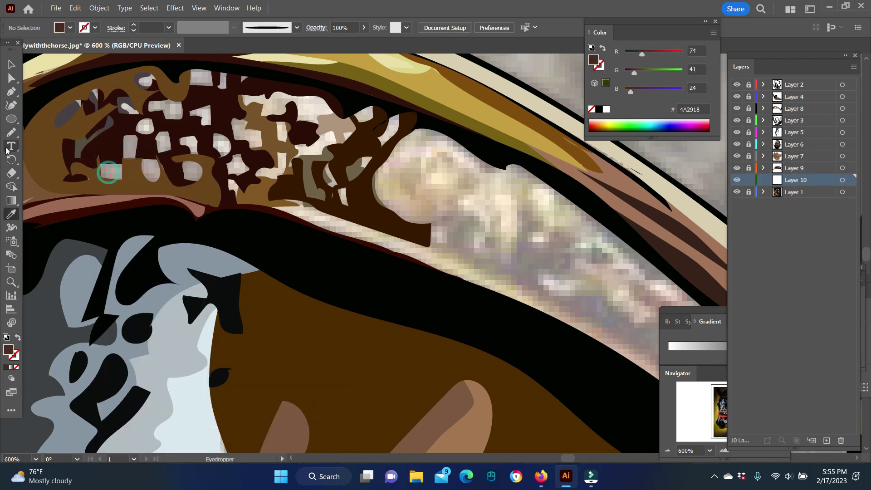
pyautogui.click(130, 108)
pyautogui.press('n')
pyautogui.moveTo(186, 117); pyautogui.dragTo(123, 101)
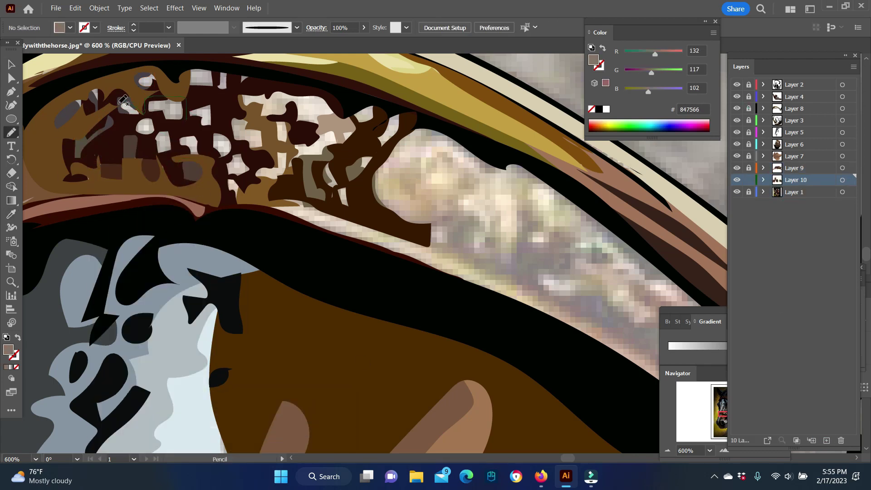
pyautogui.press('i')
pyautogui.click(94, 96)
pyautogui.press('n')
pyautogui.moveTo(214, 86); pyautogui.dragTo(218, 71)
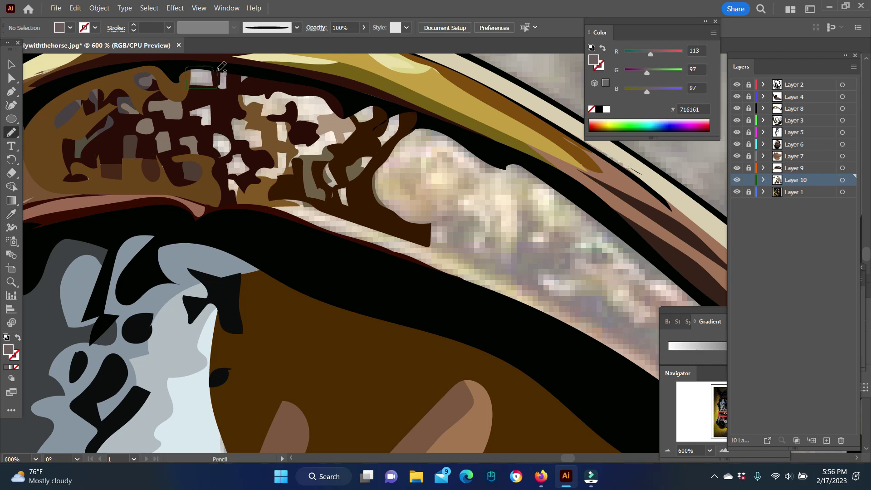
# - Draw a pale cream highlight and a light beige patch in the braid
pyautogui.press('i')
pyautogui.click(317, 105)
pyautogui.press('n')
pyautogui.moveTo(376, 105); pyautogui.dragTo(352, 106)
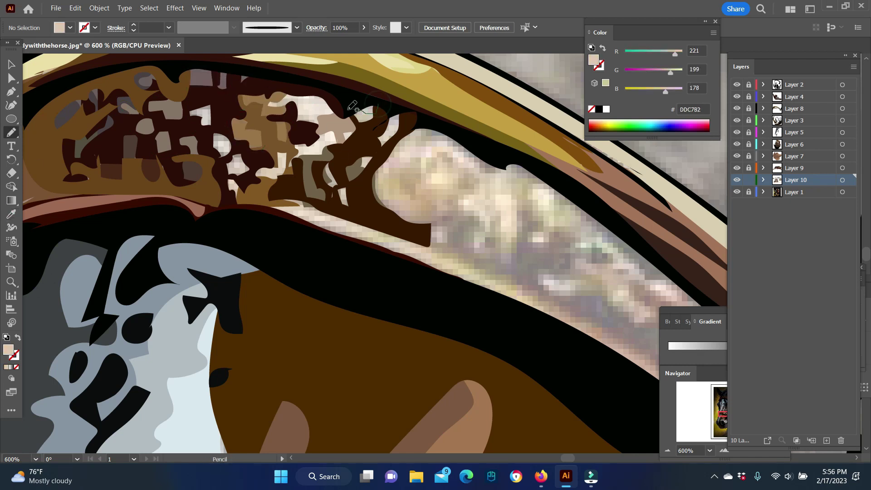
pyautogui.rightClick(316, 98)
pyautogui.press('Escape')
pyautogui.press('i')
pyautogui.click(308, 95)
pyautogui.press('n')
pyautogui.moveTo(333, 146)
pyautogui.mouseDown()
pyautogui.moveTo(255, 185)
pyautogui.moveTo(331, 146)
pyautogui.mouseUp()
# - Sample pale grey, tan and golden brown, moving to Layer 5 and back to Layer 10
pyautogui.press('i')
pyautogui.click(412, 181)
pyautogui.press('n')
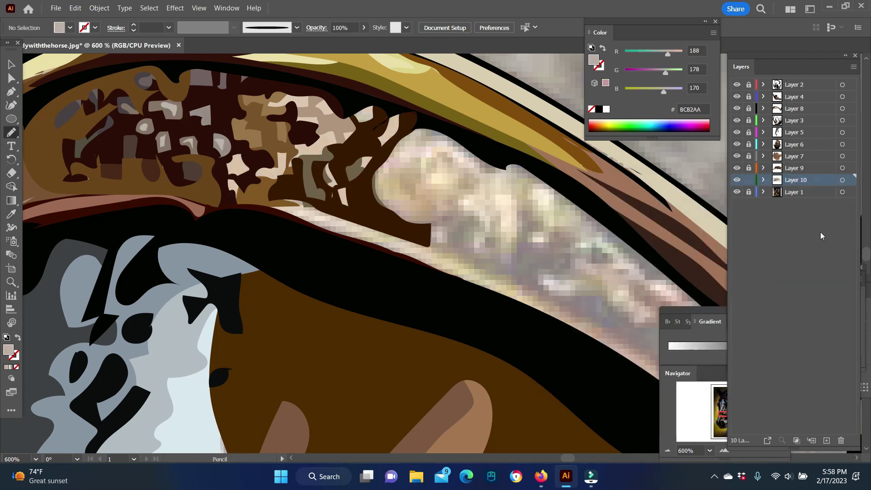
pyautogui.click(793, 132)
pyautogui.press('i')
pyautogui.click(313, 109)
pyautogui.press('n')
pyautogui.press('i')
pyautogui.click(37, 189)
pyautogui.press('i')
pyautogui.click(394, 88)
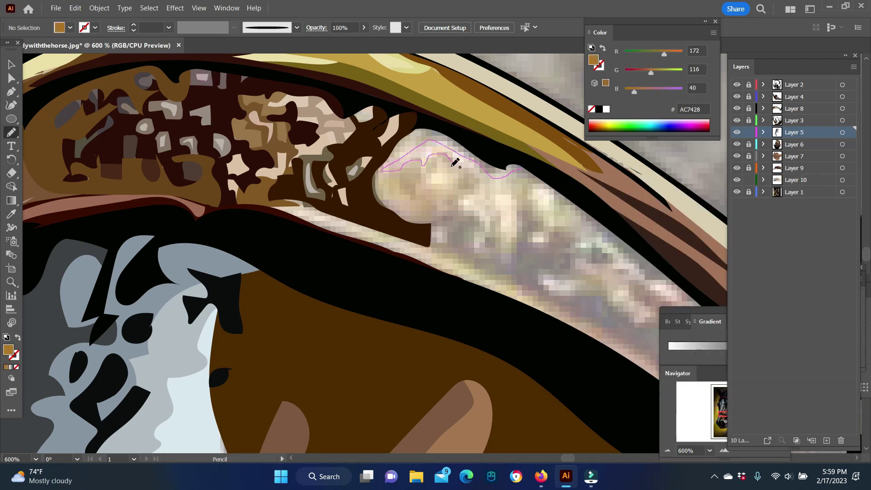
pyautogui.click(777, 179)
# - Trace golden-brown shapes beside the braid and near the headpiece
pyautogui.moveTo(444, 155); pyautogui.dragTo(385, 135)
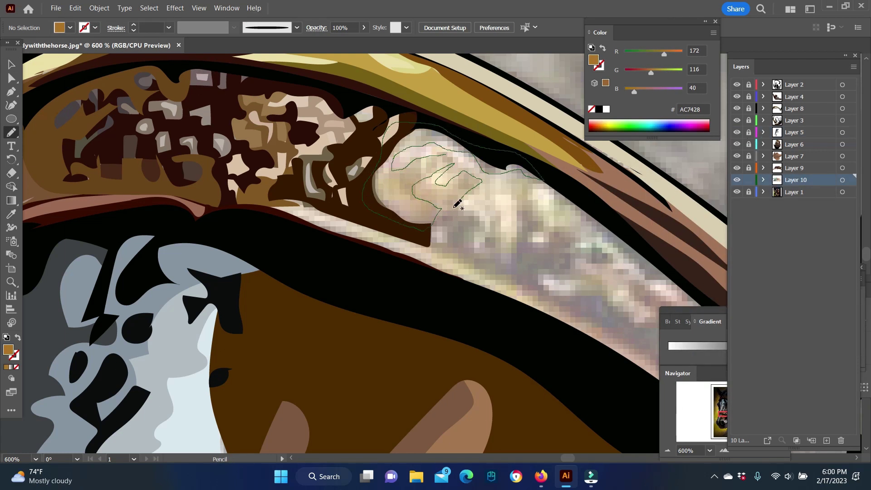
pyautogui.moveTo(457, 204); pyautogui.dragTo(446, 159)
pyautogui.rightClick(395, 157)
pyautogui.press('Escape')
pyautogui.hscroll(5, 226, 224)
pyautogui.moveTo(225, 225); pyautogui.dragTo(340, 233)
# - Sample the near-black brown and draw a dark brown braid shape
pyautogui.press('i')
pyautogui.click(327, 223)
pyautogui.press('n')
pyautogui.moveTo(376, 173); pyautogui.dragTo(320, 204)
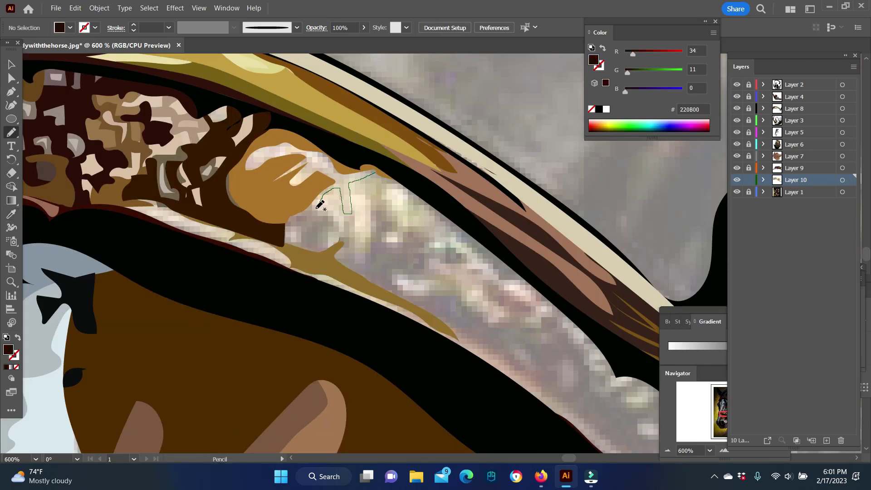
pyautogui.moveTo(309, 145); pyautogui.dragTo(374, 173)
# - Draw light tan patches on the headpiece, including one beside the pale spot
pyautogui.press('i')
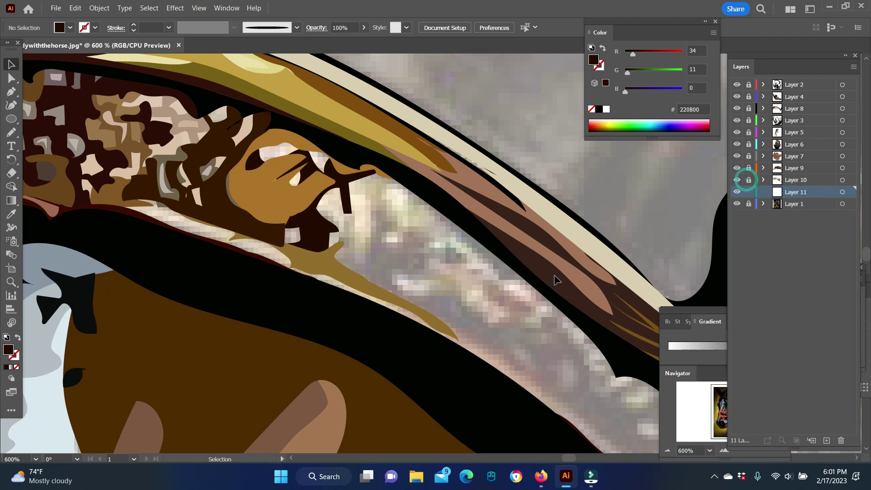
pyautogui.scroll(-1, 521, 227)
pyautogui.click(257, 162)
pyautogui.press('n')
pyautogui.moveTo(254, 154); pyautogui.dragTo(267, 165)
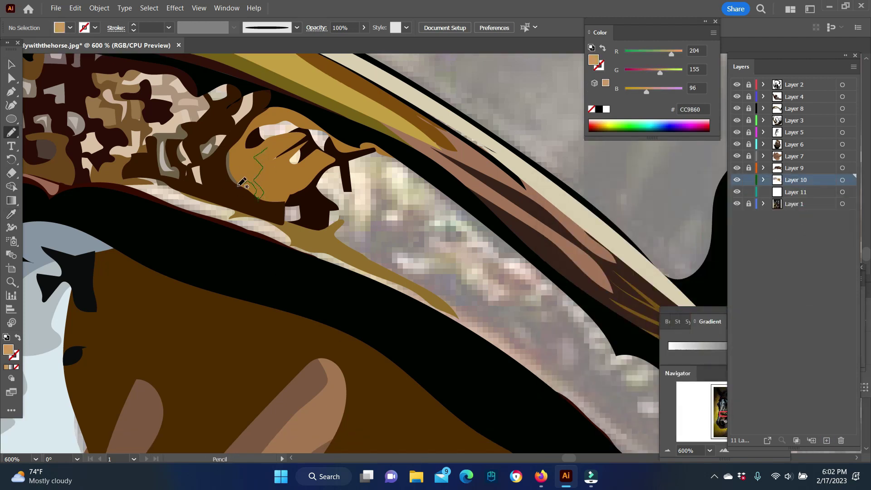
pyautogui.moveTo(317, 202); pyautogui.dragTo(254, 152)
pyautogui.moveTo(281, 136); pyautogui.dragTo(277, 132)
pyautogui.moveTo(285, 172); pyautogui.dragTo(307, 162)
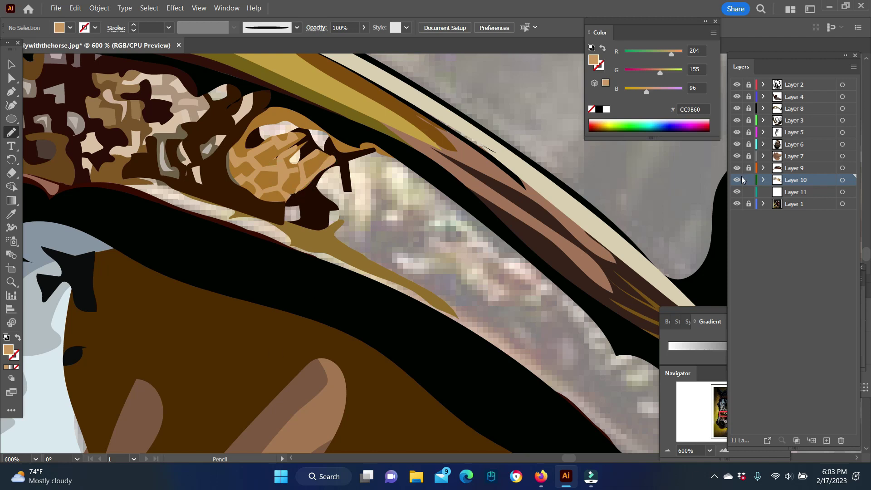
# - Lock Layer 11, then draw an olive shape and a near-black shape along the braid
pyautogui.click(748, 192)
pyautogui.press('i')
pyautogui.click(363, 150)
pyautogui.press('n')
pyautogui.moveTo(351, 168); pyautogui.dragTo(386, 185)
pyautogui.press('i')
pyautogui.click(125, 233)
pyautogui.press('n')
pyautogui.moveTo(294, 223)
pyautogui.mouseDown()
pyautogui.moveTo(342, 249)
pyautogui.moveTo(317, 236)
pyautogui.mouseUp()
# - Lock Layer 10, activate Layer 11, and trace a brown strand along the braid's lower edge
pyautogui.press('i')
pyautogui.click(327, 385)
pyautogui.click(748, 192)
pyautogui.press('n')
pyautogui.moveTo(130, 173); pyautogui.dragTo(313, 236)
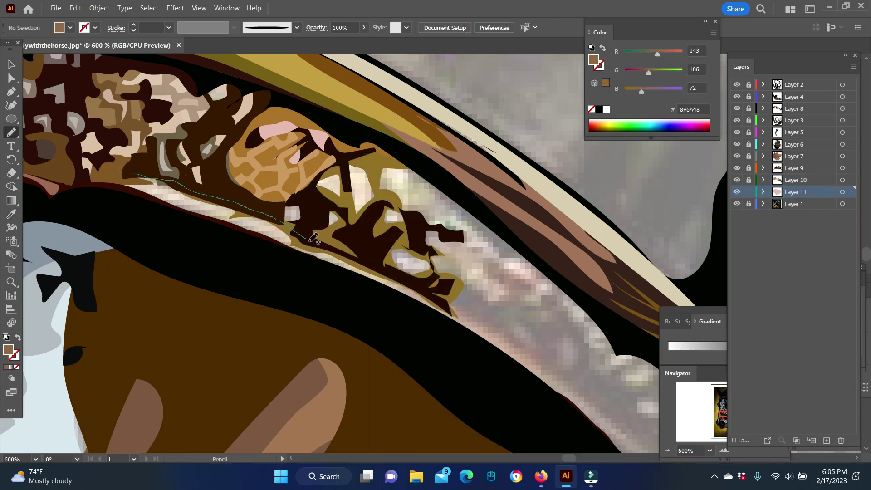
pyautogui.scroll(-2, 313, 236)
pyautogui.hscroll(2, 422, 186)
# - Draw a near-black band along the braid and an olive-brown strand inside it
pyautogui.press('i')
pyautogui.click(423, 186)
pyautogui.press('n')
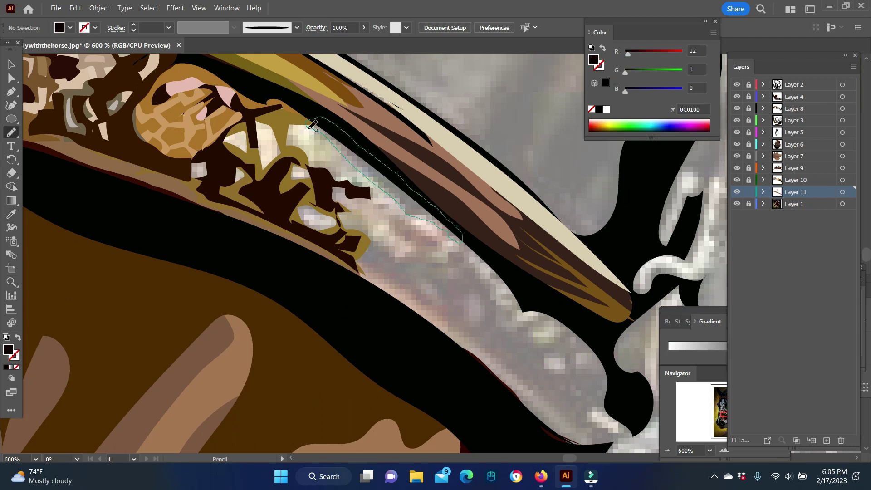
pyautogui.moveTo(313, 124); pyautogui.dragTo(313, 125)
pyautogui.moveTo(386, 207); pyautogui.dragTo(428, 299)
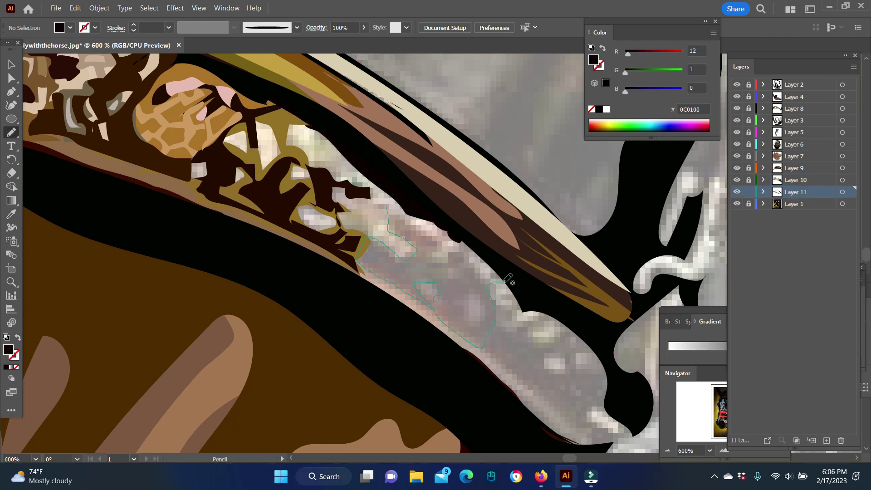
pyautogui.press('i')
pyautogui.moveTo(402, 211)
pyautogui.mouseDown()
pyautogui.moveTo(375, 200)
pyautogui.moveTo(386, 208)
pyautogui.mouseUp()
pyautogui.click(345, 236)
pyautogui.press('n')
pyautogui.moveTo(438, 239); pyautogui.dragTo(373, 237)
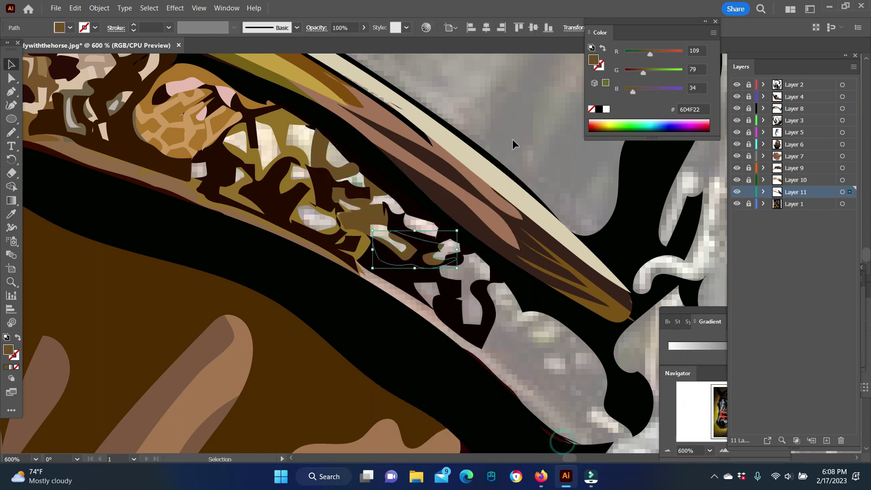
# - Give the olive strand a very dark red fill and draw a dark red braid shape
pyautogui.press('i')
pyautogui.click(515, 142)
pyautogui.press('v')
pyautogui.doubleClick(593, 59)
pyautogui.click(668, 336)
pyautogui.click(801, 220)
pyautogui.press('n')
pyautogui.moveTo(481, 348); pyautogui.dragTo(526, 385)
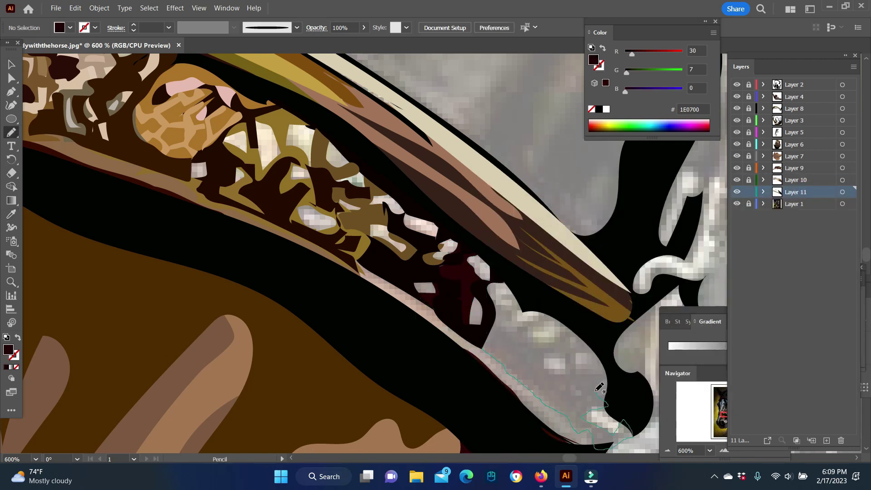
# - Trace a dark braid shape near the horse's mouth, sample dark brown, and activate Layer 1
pyautogui.moveTo(516, 318); pyautogui.dragTo(566, 318)
pyautogui.press('i')
pyautogui.click(516, 319)
pyautogui.press('n')
pyautogui.press('v')
pyautogui.click(594, 390)
# - Add a new layer above Layer 1 and draw a dull gold highlight in the braid
pyautogui.click(794, 203)
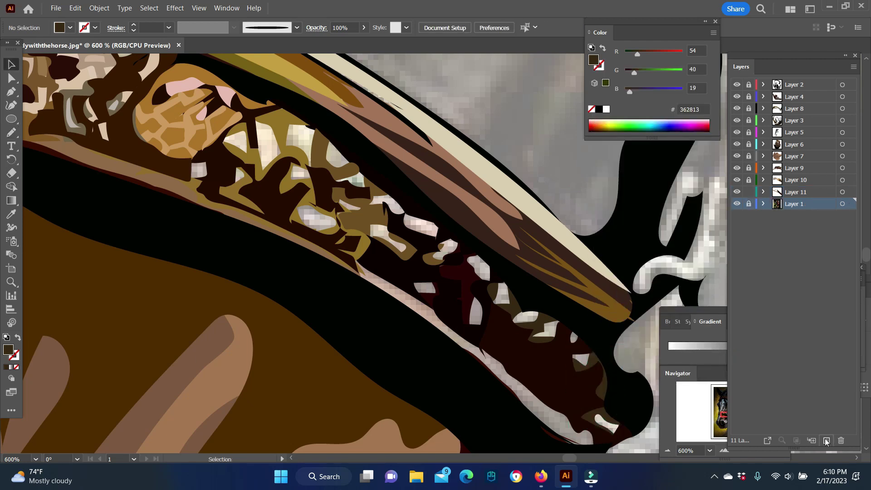
pyautogui.click(825, 441)
pyautogui.press('i')
pyautogui.click(308, 131)
pyautogui.press('n')
pyautogui.moveTo(330, 137); pyautogui.dragTo(340, 144)
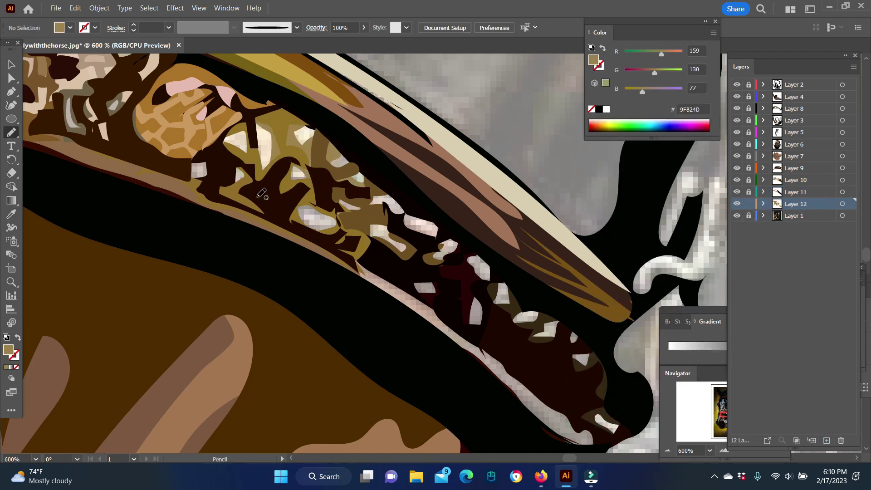
# - Draw a pinkish-brown fleck lower on the braid and sample a greyish mauve
pyautogui.scroll(-2, 261, 193)
pyautogui.press('i')
pyautogui.click(421, 191)
pyautogui.press('n')
pyautogui.scroll(-1, 476, 226)
pyautogui.moveTo(472, 225); pyautogui.dragTo(511, 243)
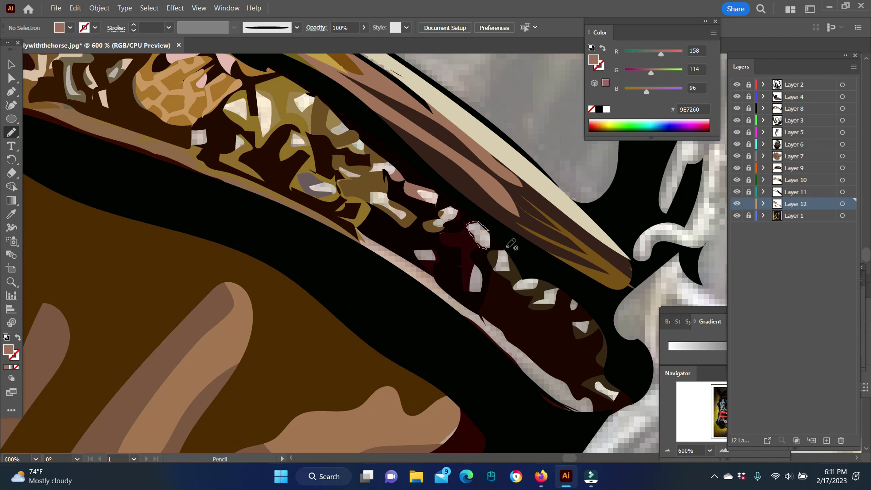
pyautogui.scroll(-2, 511, 243)
pyautogui.press('i')
pyautogui.click(403, 182)
pyautogui.press('n')
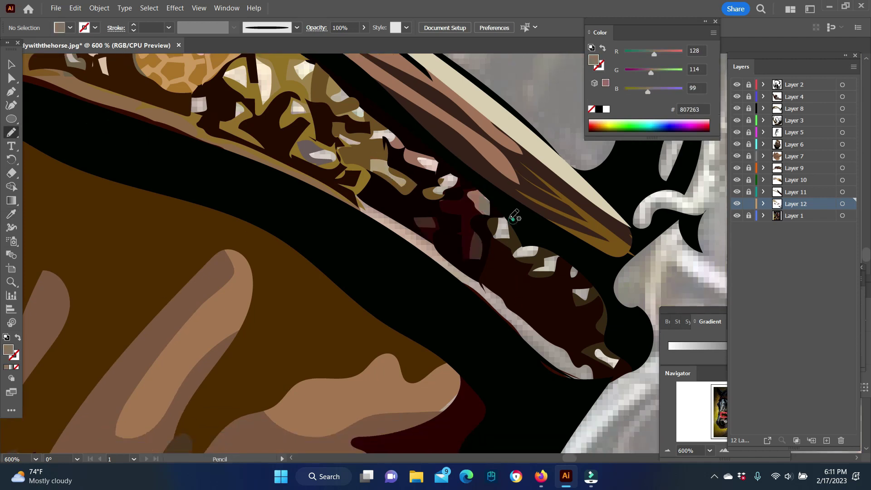
# - Trace a mauve-brown shape along the braid and a cream highlight on the upper braid
pyautogui.press('i')
pyautogui.click(605, 362)
pyautogui.press('n')
pyautogui.moveTo(490, 301); pyautogui.dragTo(589, 376)
pyautogui.press('i')
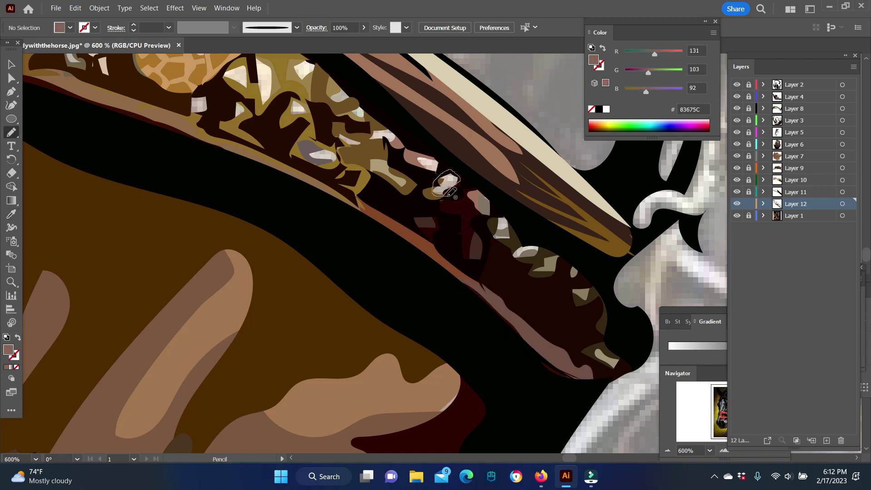
pyautogui.click(442, 183)
pyautogui.press('n')
pyautogui.scroll(2, 329, 108)
pyautogui.moveTo(328, 107); pyautogui.dragTo(253, 136)
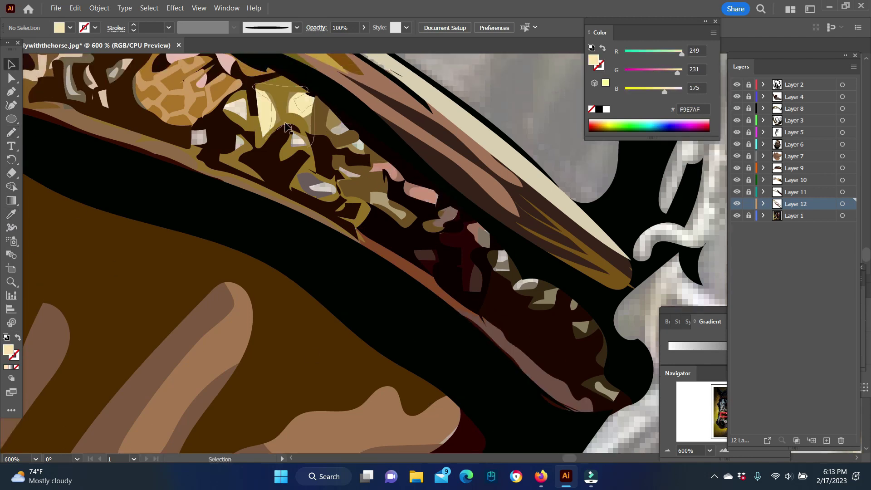
# - Sample greyish brown and mauve grey colours from the hair
pyautogui.press('i')
pyautogui.click(212, 133)
pyautogui.click(198, 136)
# - Zoom in on the bridle ring and trace a pale blue-grey edge along it
pyautogui.press('n')
pyautogui.press('z')
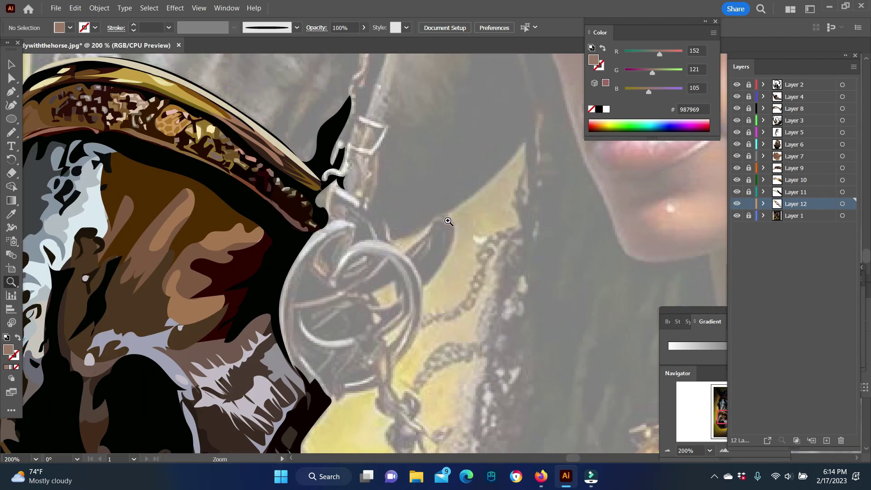
pyautogui.moveTo(329, 257); pyautogui.dragTo(348, 273)
pyautogui.scroll(-2, 349, 274)
pyautogui.press('i')
pyautogui.click(434, 165)
pyautogui.press('n')
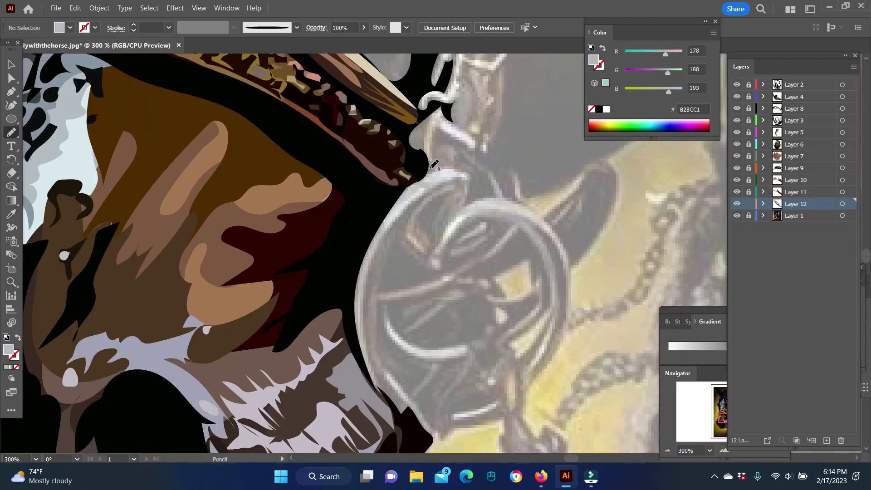
pyautogui.moveTo(473, 178); pyautogui.dragTo(470, 173)
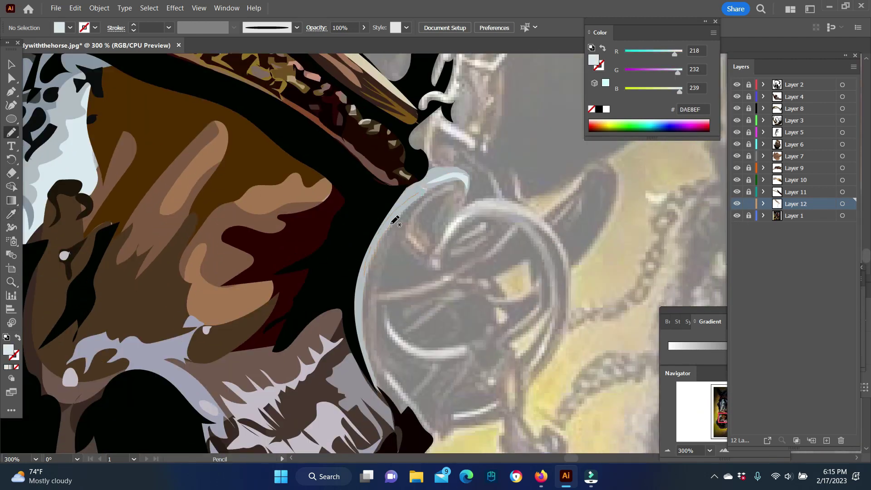
# - Sample the near-black from the painting and trace black shapes inside the bridle ring
pyautogui.scroll(-2, 394, 221)
pyautogui.press('i')
pyautogui.click(428, 135)
pyautogui.press('n')
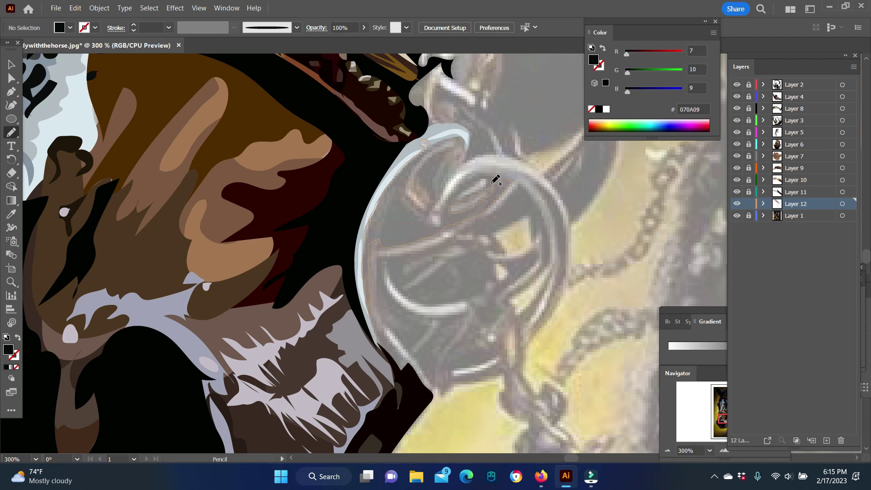
pyautogui.moveTo(423, 209); pyautogui.dragTo(462, 143)
pyautogui.scroll(-1, 509, 252)
pyautogui.moveTo(512, 159); pyautogui.dragTo(515, 279)
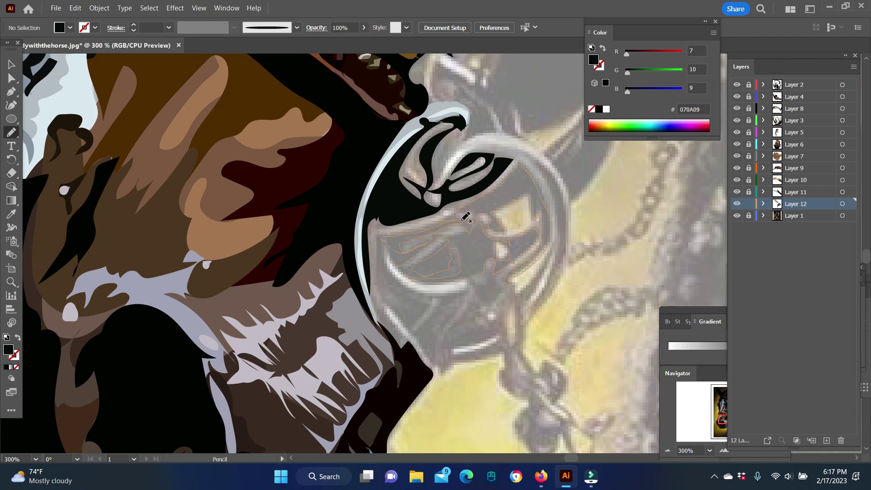
pyautogui.moveTo(465, 217); pyautogui.dragTo(468, 222)
pyautogui.scroll(-2, 501, 251)
# - Extend the black shapes around the ring, down into the chain and braided hair
pyautogui.moveTo(550, 229); pyautogui.dragTo(550, 216)
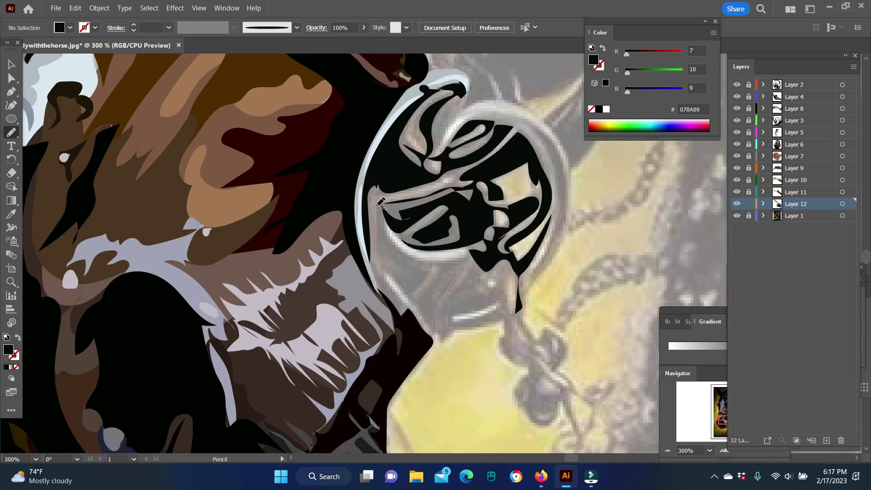
pyautogui.moveTo(380, 203); pyautogui.dragTo(381, 204)
pyautogui.moveTo(499, 313); pyautogui.dragTo(503, 318)
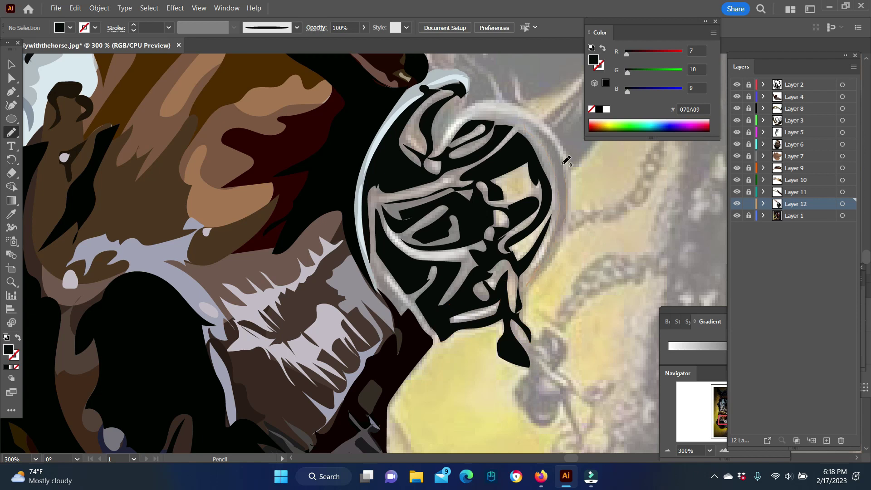
pyautogui.scroll(-5, 569, 204)
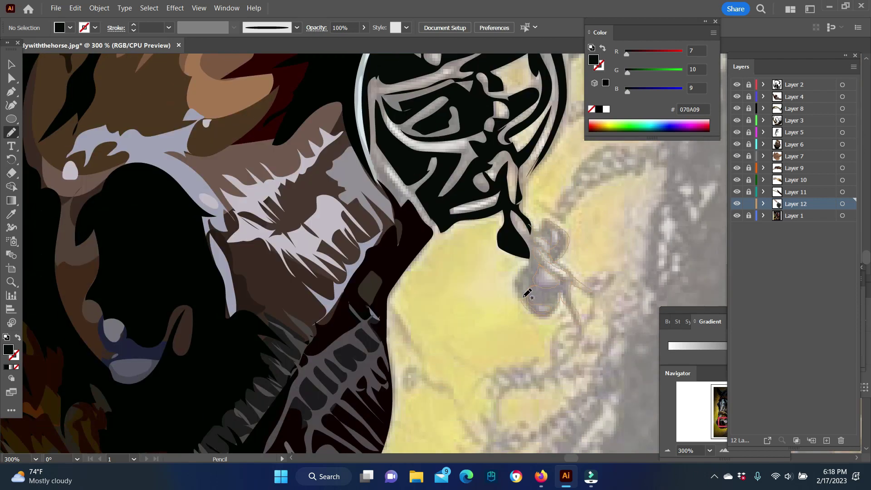
pyautogui.moveTo(525, 297); pyautogui.dragTo(567, 290)
pyautogui.moveTo(554, 252); pyautogui.dragTo(580, 334)
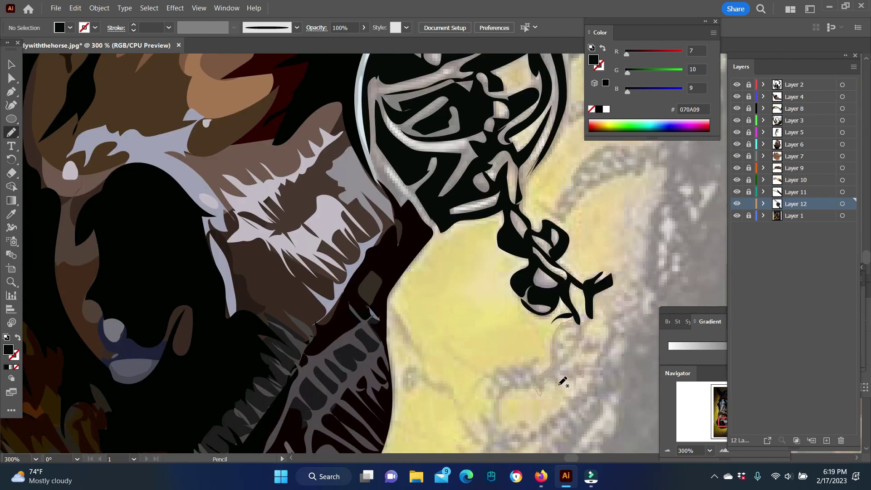
# - Scroll back up and sample a grey from the painting
pyautogui.scroll(1, 582, 312)
pyautogui.scroll(2, 589, 326)
pyautogui.scroll(2, 521, 272)
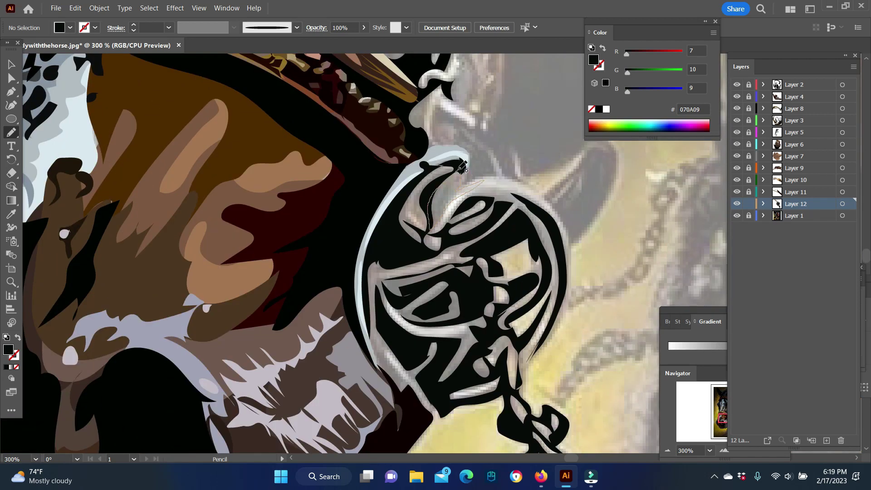
pyautogui.scroll(2, 454, 230)
pyautogui.press('i')
pyautogui.click(537, 361)
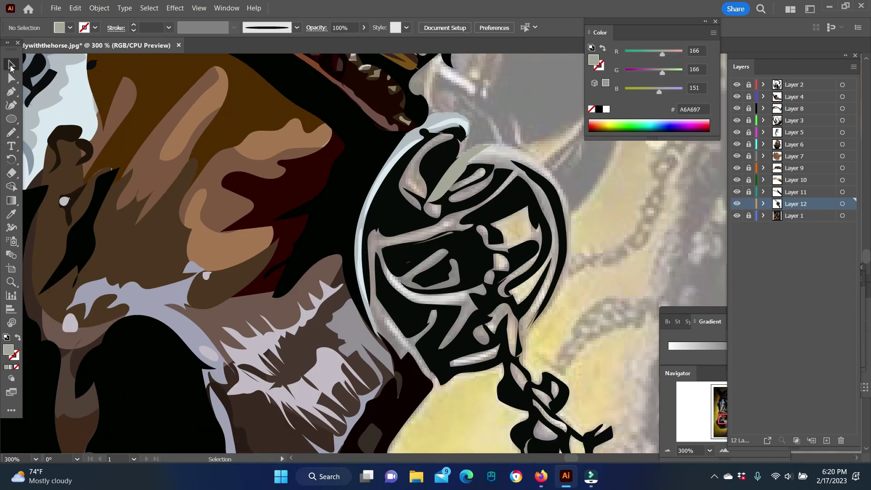
# - Set a near-black brown fill, add Layer 13 and draw dark shading over the hair
pyautogui.click(493, 157)
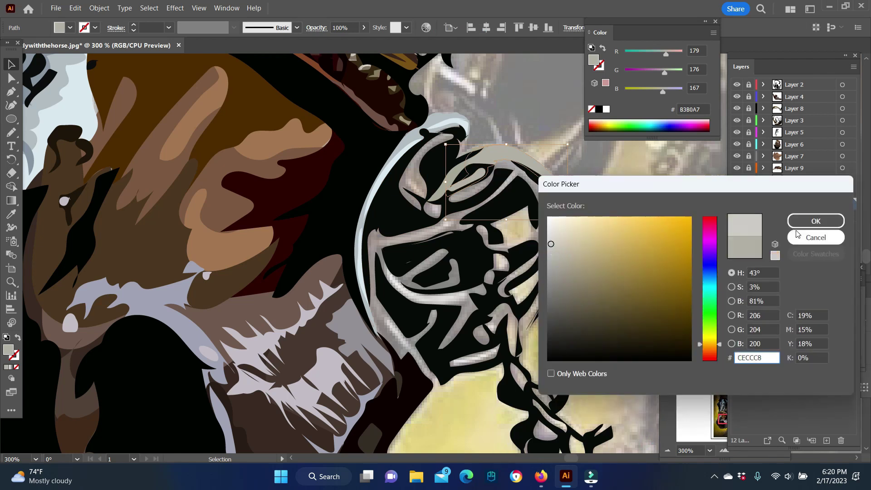
pyautogui.click(424, 148)
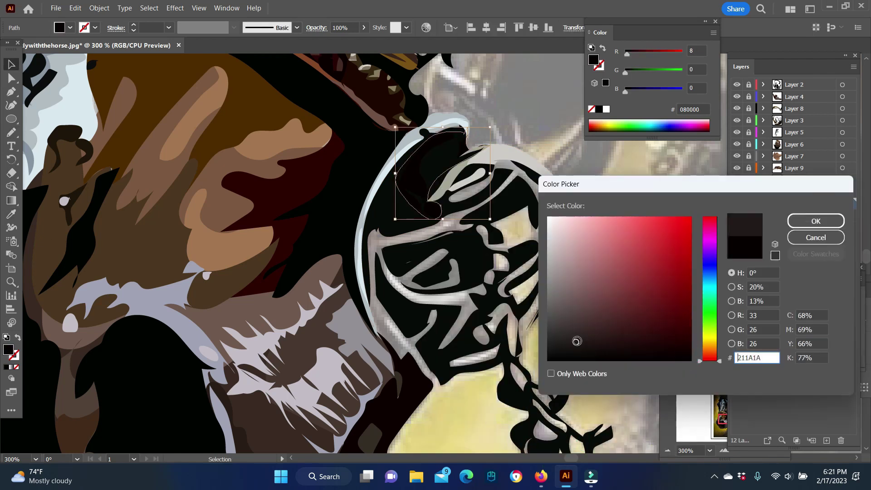
pyautogui.press('n')
pyautogui.rightClick(510, 156)
pyautogui.press('Escape')
pyautogui.hotkey('ctrl', 'l')
pyautogui.moveTo(524, 256); pyautogui.dragTo(460, 208)
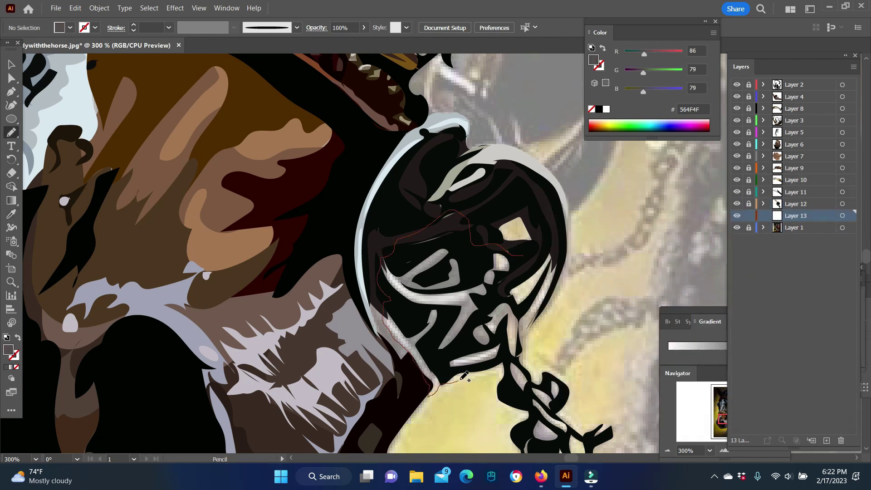
pyautogui.moveTo(454, 310); pyautogui.dragTo(454, 311)
# - Sample a pale tan from the painting and select the new hair shape
pyautogui.press('i')
pyautogui.click(633, 321)
pyautogui.press('n')
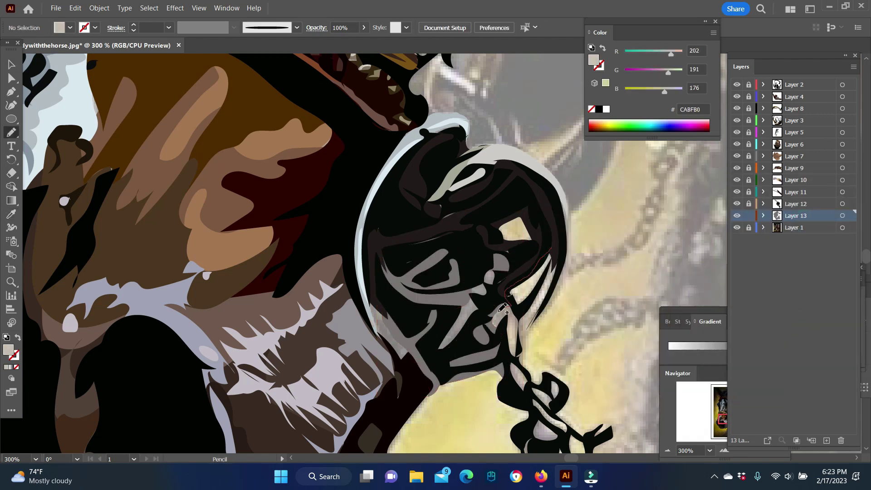
pyautogui.scroll(-2, 496, 335)
pyautogui.press('i')
pyautogui.click(496, 334)
pyautogui.press('n')
pyautogui.press('v')
pyautogui.scroll(1, 608, 254)
# - Recolour the shape dark brownish-grey and draw another dark shading shape in the hair
pyautogui.doubleClick(593, 59)
pyautogui.click(570, 318)
pyautogui.press('Return')
pyautogui.press('n')
pyautogui.scroll(3, 506, 229)
pyautogui.moveTo(498, 223); pyautogui.dragTo(517, 227)
# - Sample a pale tan and then a grey from the painting
pyautogui.press('i')
pyautogui.click(442, 136)
pyautogui.press('n')
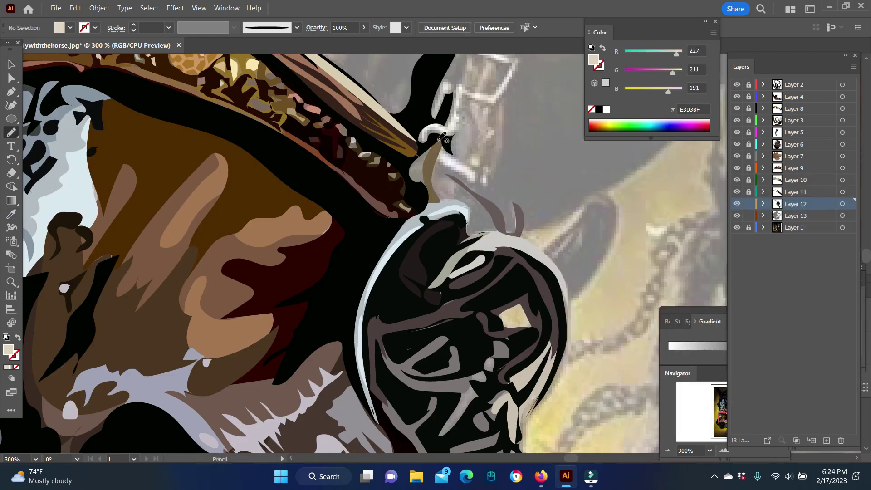
pyautogui.scroll(1, 442, 136)
pyautogui.press('i')
pyautogui.click(435, 172)
# - Trace pale blue bridle strap shapes along the black shape on the cheek
pyautogui.press('n')
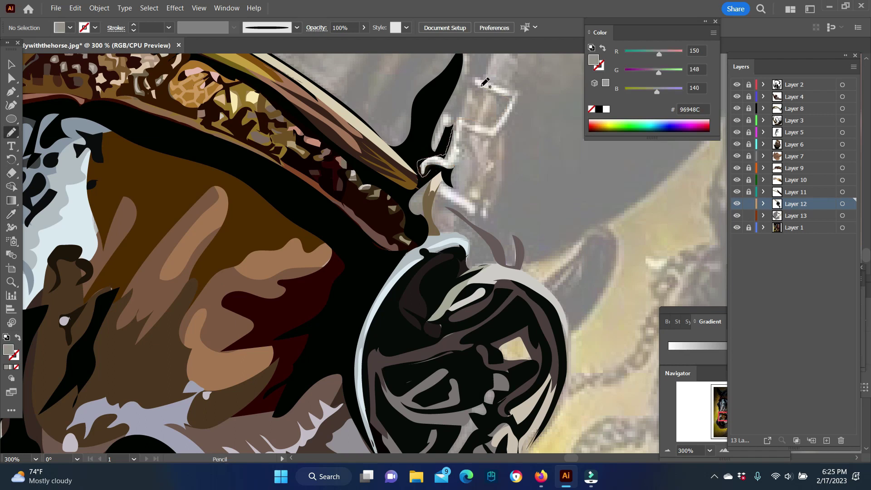
pyautogui.moveTo(485, 82); pyautogui.dragTo(453, 127)
pyautogui.press('i')
pyautogui.click(442, 136)
pyautogui.press('n')
pyautogui.scroll(6, 553, 186)
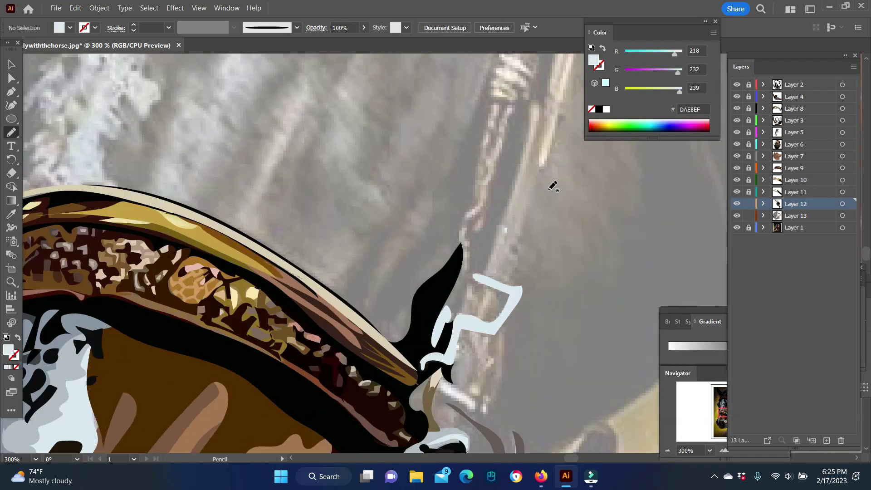
pyautogui.scroll(1, 553, 186)
pyautogui.moveTo(445, 317); pyautogui.dragTo(457, 296)
pyautogui.moveTo(509, 132); pyautogui.dragTo(465, 248)
# - Sample a grey and add a grey highlight inside the light blue strap
pyautogui.scroll(1, 505, 185)
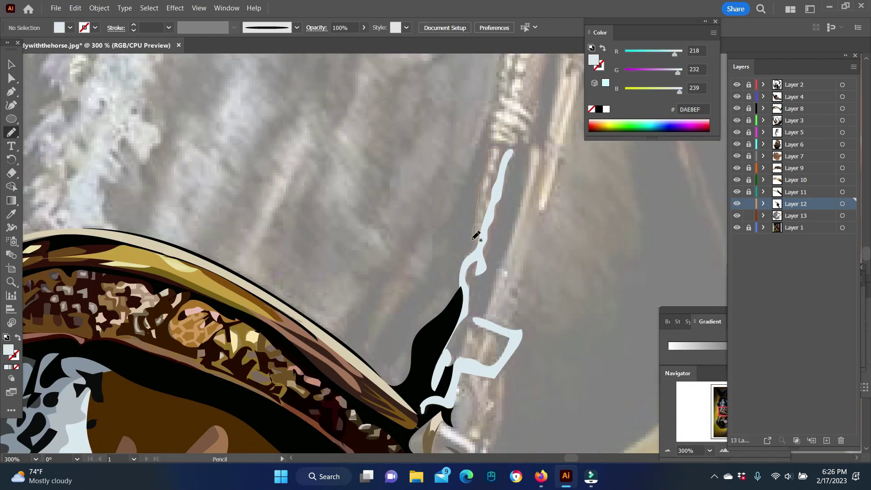
pyautogui.scroll(1, 544, 194)
pyautogui.press('i')
pyautogui.click(498, 172)
pyautogui.press('n')
pyautogui.moveTo(492, 191); pyautogui.dragTo(517, 170)
# - Draw another strap shape and a black shape along the bridle strap toward the eye
pyautogui.scroll(-2, 450, 283)
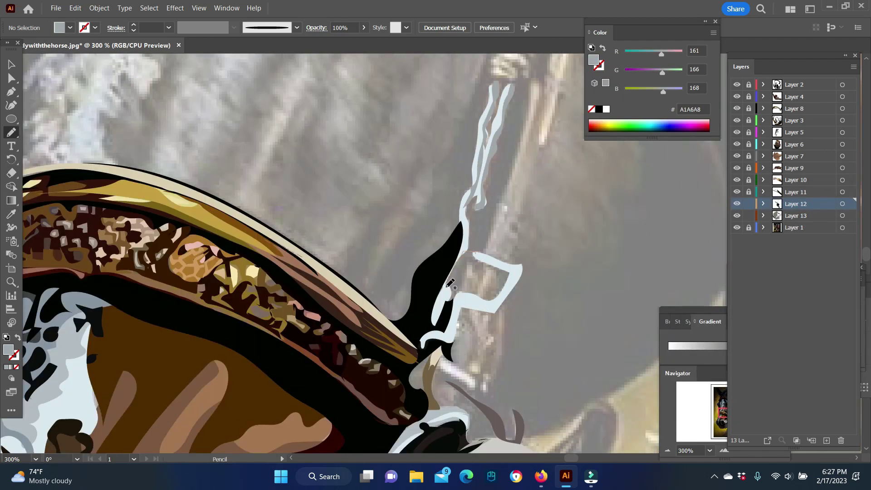
pyautogui.moveTo(445, 342); pyautogui.dragTo(447, 343)
pyautogui.scroll(2, 576, 272)
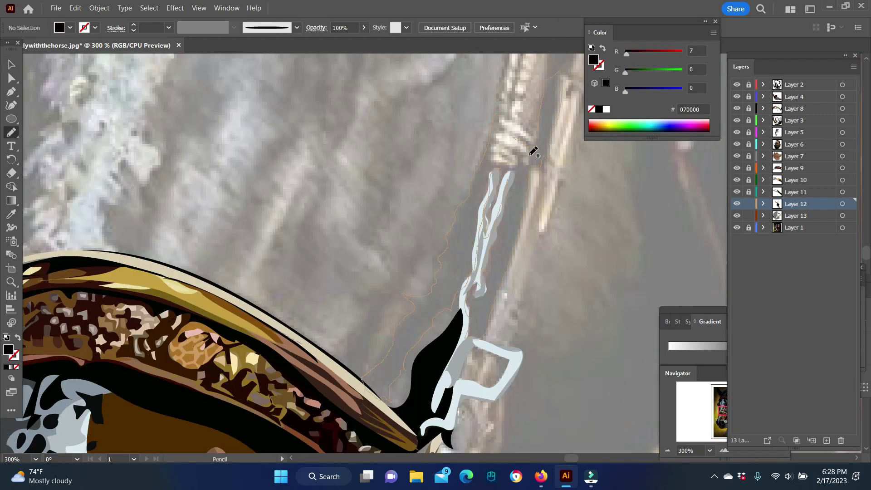
pyautogui.moveTo(512, 111); pyautogui.dragTo(543, 328)
pyautogui.scroll(5, 553, 318)
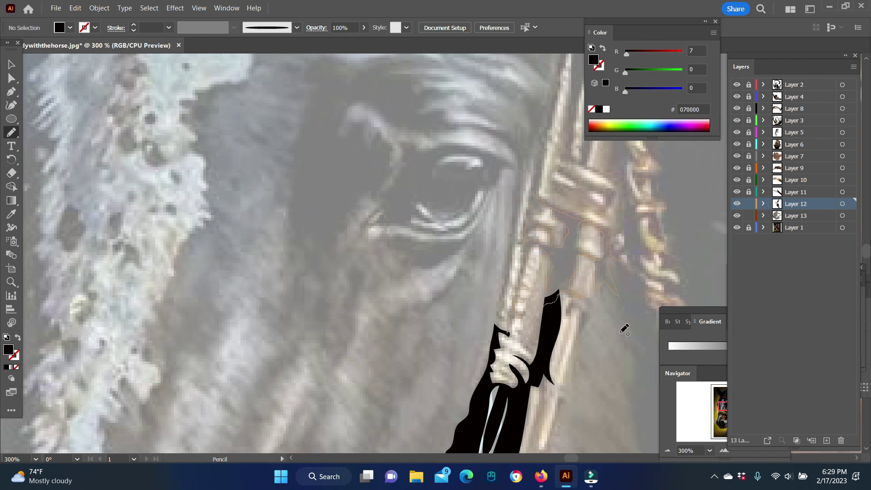
# - Close the black bridle shape and trace black outlines around the horse's eye
pyautogui.moveTo(624, 329); pyautogui.dragTo(531, 217)
pyautogui.scroll(1, 532, 216)
pyautogui.scroll(2, 521, 197)
pyautogui.moveTo(483, 192); pyautogui.dragTo(444, 237)
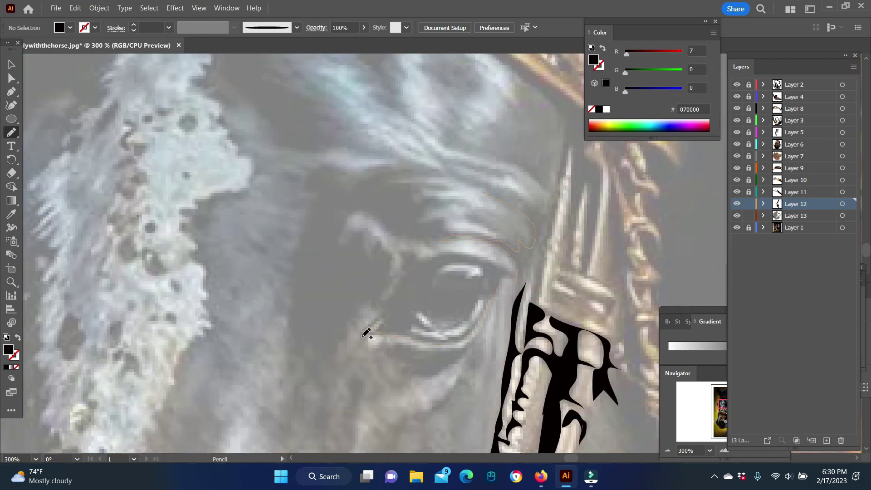
pyautogui.moveTo(547, 207)
pyautogui.mouseDown()
pyautogui.moveTo(488, 272)
pyautogui.moveTo(486, 264)
pyautogui.moveTo(517, 277)
pyautogui.mouseUp()
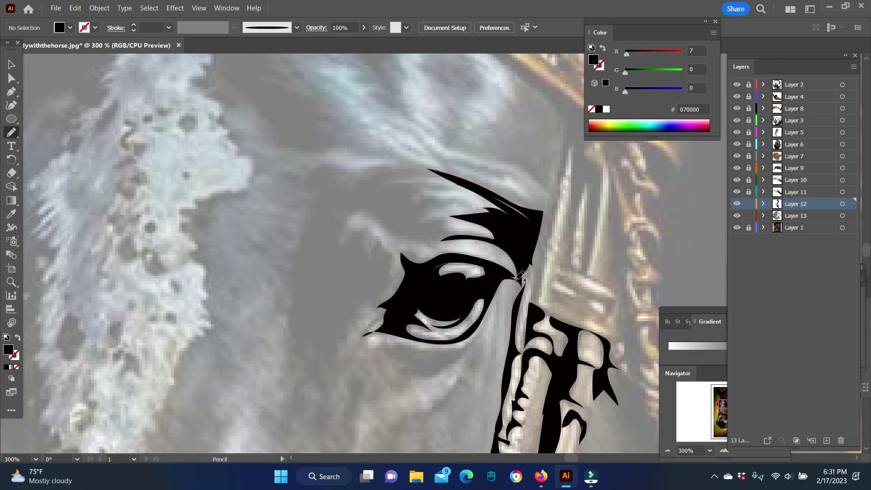
pyautogui.moveTo(438, 172); pyautogui.dragTo(430, 169)
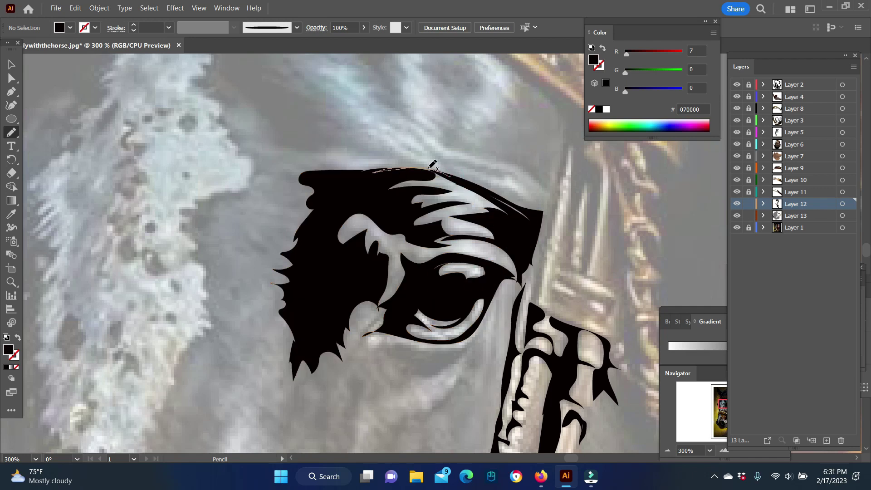
pyautogui.scroll(-2, 389, 207)
pyautogui.moveTo(472, 214); pyautogui.dragTo(475, 212)
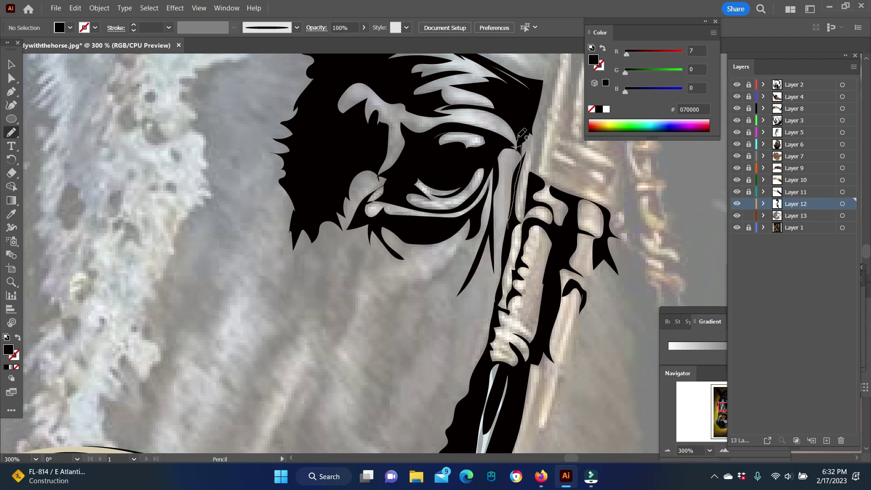
# - Trace the dark forehead shape above the eye in black
pyautogui.scroll(-2, 473, 136)
pyautogui.moveTo(370, 186); pyautogui.dragTo(473, 102)
pyautogui.scroll(4, 408, 182)
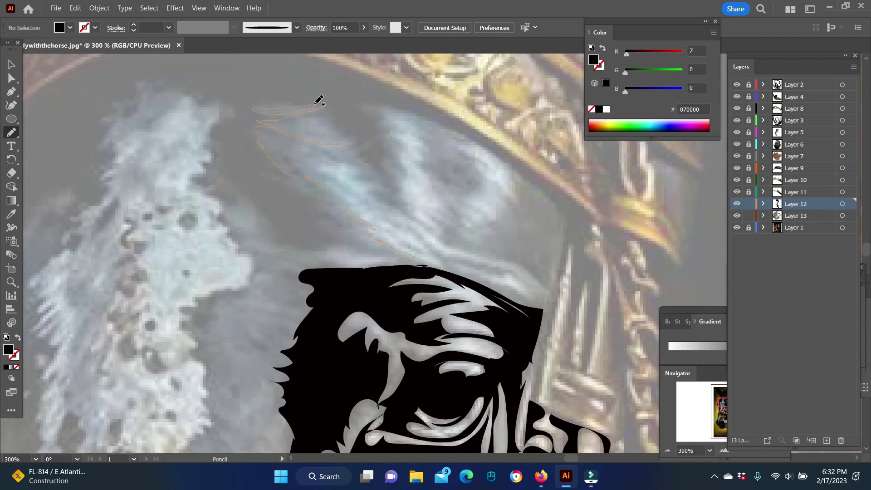
pyautogui.moveTo(430, 119); pyautogui.dragTo(560, 214)
pyautogui.scroll(2, 563, 235)
# - Extend the black forehead area and trace the dark area along the horse's profile
pyautogui.moveTo(396, 338); pyautogui.dragTo(294, 243)
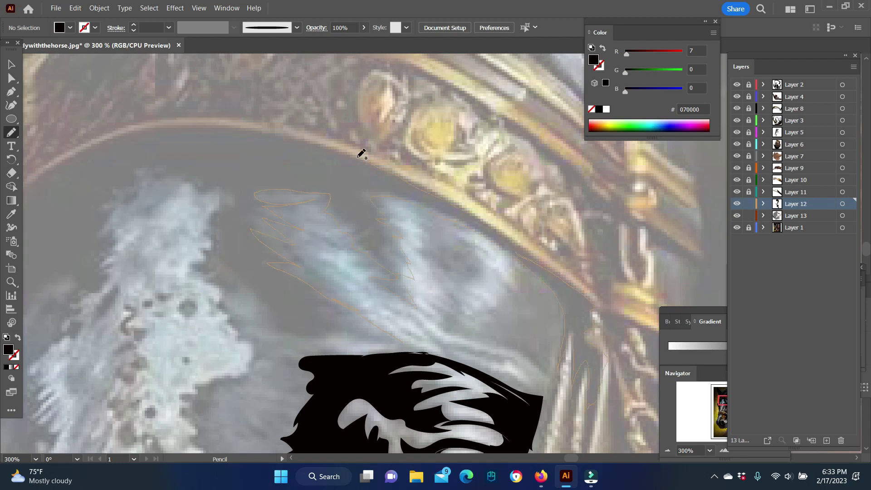
pyautogui.hscroll(-4, 424, 349)
pyautogui.moveTo(333, 196); pyautogui.dragTo(295, 254)
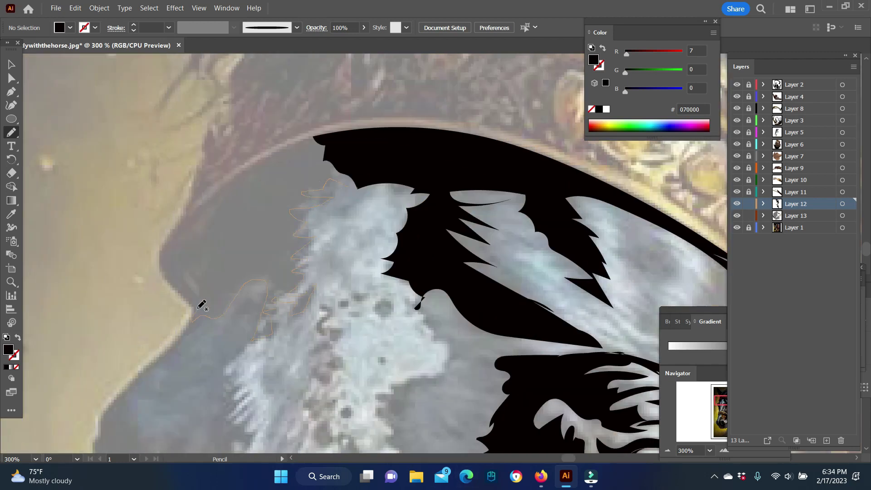
pyautogui.scroll(-3, 356, 266)
pyautogui.scroll(-2, 204, 208)
pyautogui.moveTo(381, 157); pyautogui.dragTo(391, 200)
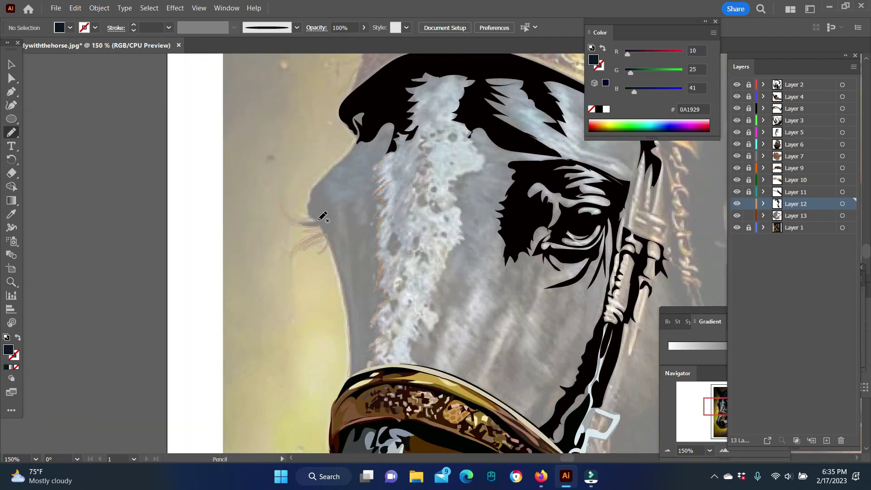
# - Sample a dark brown and trace dark blue shadow shapes on the horse's face
pyautogui.moveTo(404, 117); pyautogui.dragTo(401, 119)
pyautogui.scroll(-3, 219, 287)
pyautogui.press('i')
pyautogui.click(354, 300)
pyautogui.rightClick(343, 154)
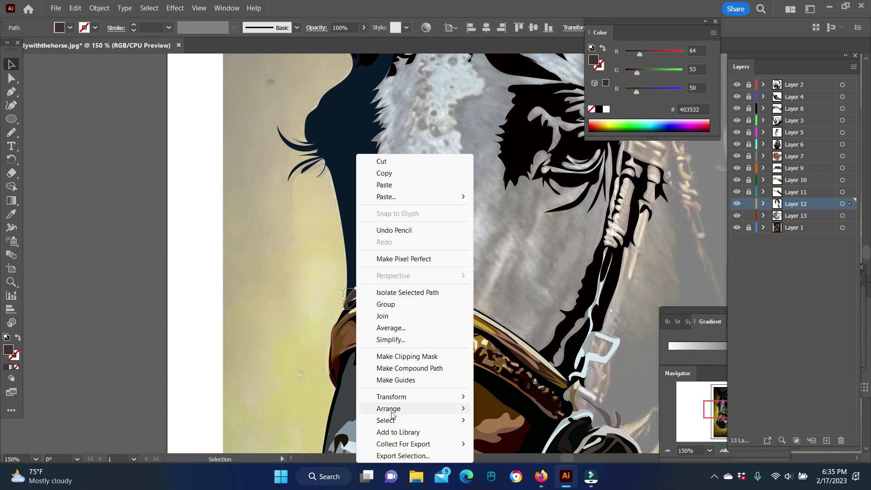
pyautogui.scroll(5, 472, 196)
pyautogui.press('n')
pyautogui.moveTo(463, 175); pyautogui.dragTo(458, 214)
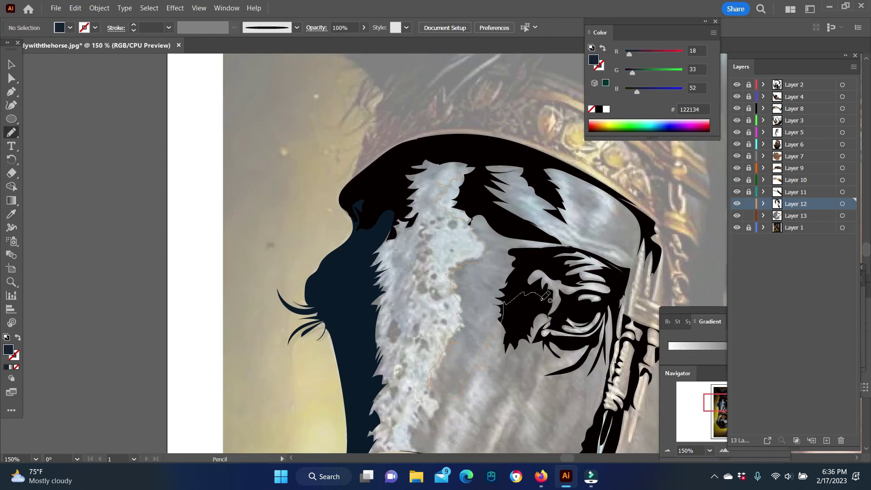
pyautogui.moveTo(470, 179); pyautogui.dragTo(467, 169)
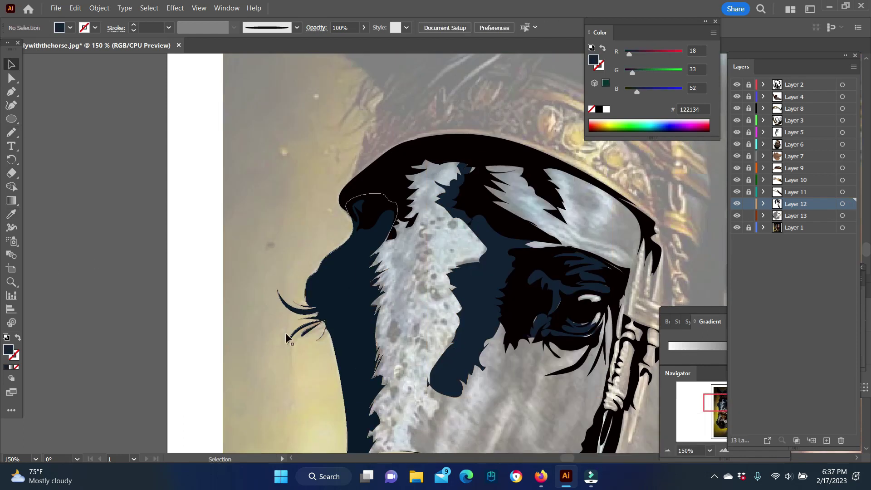
# - Sample grey-blue and dark grey, adding a grey-blue highlight in the horse's eye
pyautogui.press('i')
pyautogui.click(285, 333)
pyautogui.press('n')
pyautogui.moveTo(579, 324); pyautogui.dragTo(601, 313)
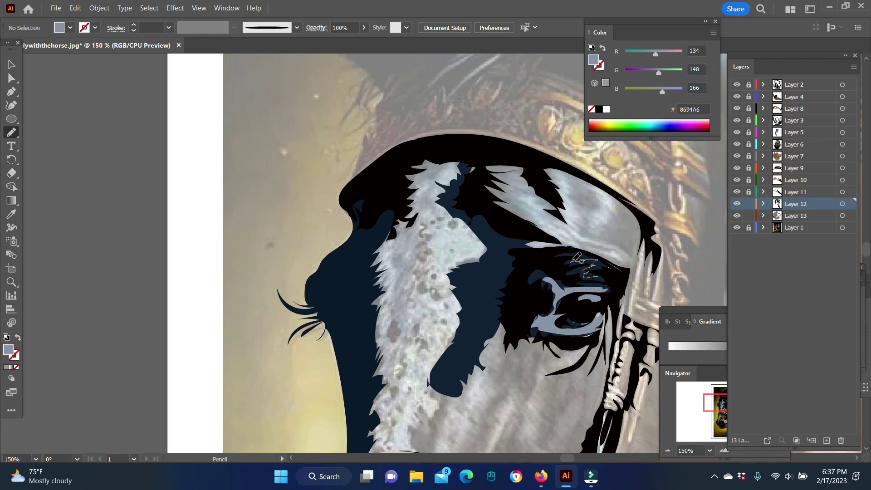
pyautogui.press('i')
pyautogui.click(562, 290)
pyautogui.press('n')
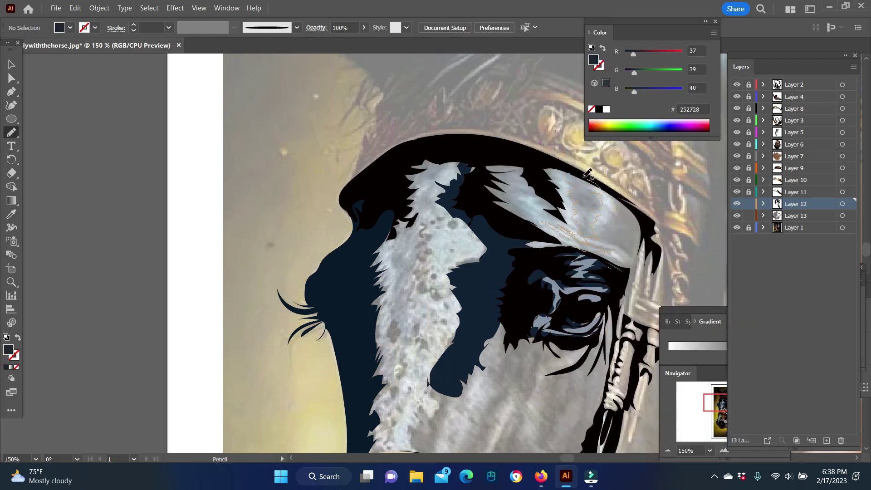
pyautogui.moveTo(587, 174); pyautogui.dragTo(584, 175)
# - Sample a dark slate colour and add a new layer for the face shading
pyautogui.press('i')
pyautogui.click(612, 218)
pyautogui.rightClick(592, 152)
pyautogui.press('Escape')
pyautogui.scroll(-2, 424, 166)
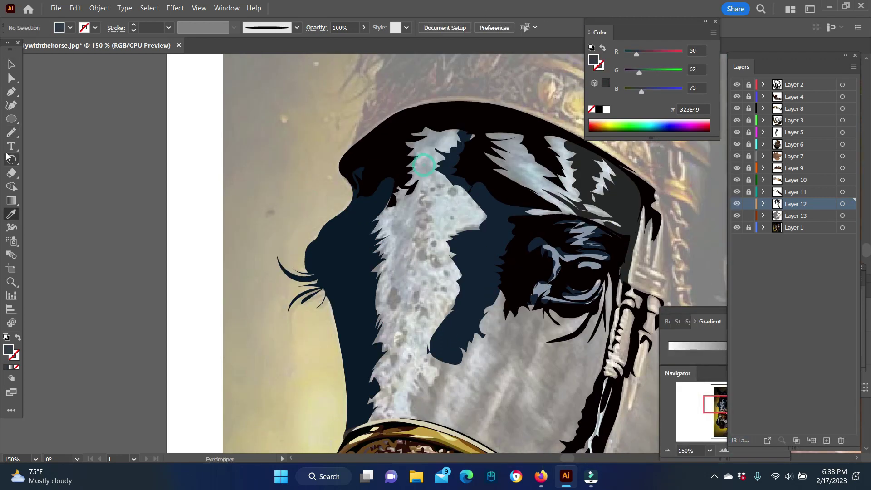
pyautogui.hotkey('ctrl', 'l')
pyautogui.press('n')
pyautogui.scroll(-2, 393, 308)
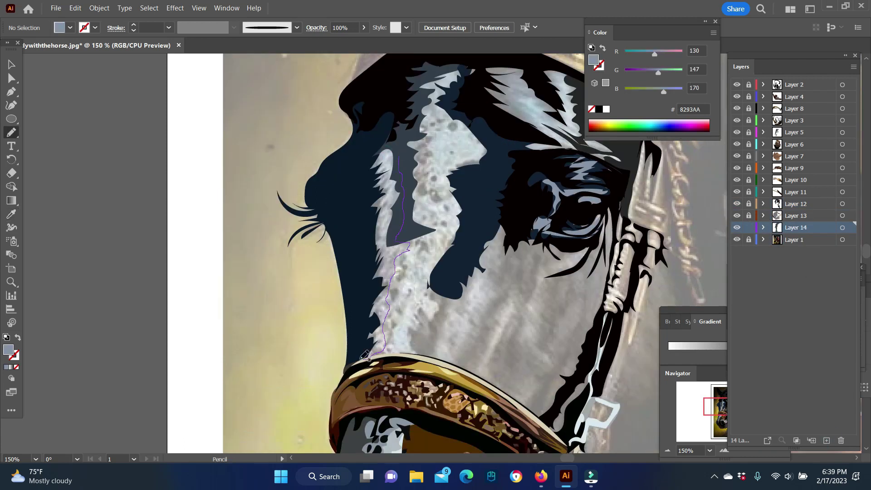
pyautogui.moveTo(393, 308); pyautogui.dragTo(417, 236)
pyautogui.hotkey('ctrl', 'z')
pyautogui.hotkey('ctrl', 'z')
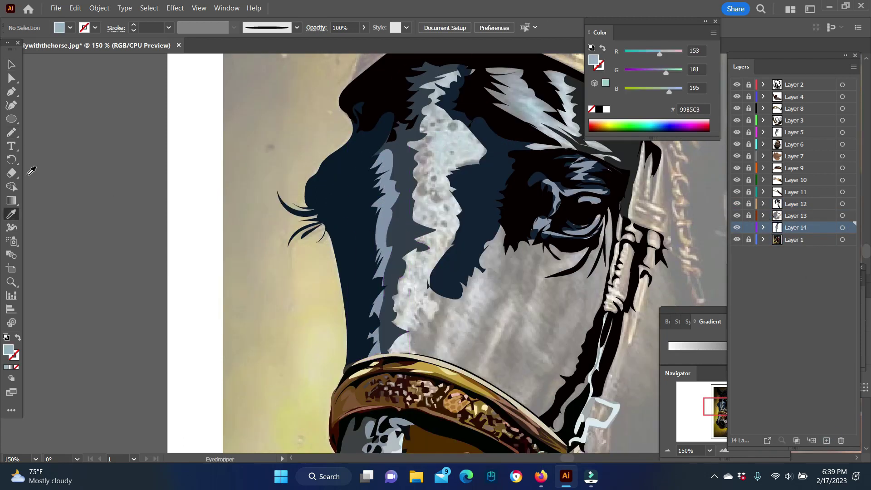
pyautogui.press('i')
# - Place a copy of the dark spot on the horse's face and deselect it
pyautogui.press('v')
pyautogui.moveTo(452, 128)
pyautogui.mouseDown()
pyautogui.moveTo(430, 153)
pyautogui.moveTo(440, 223)
pyautogui.mouseUp()
pyautogui.press('n')
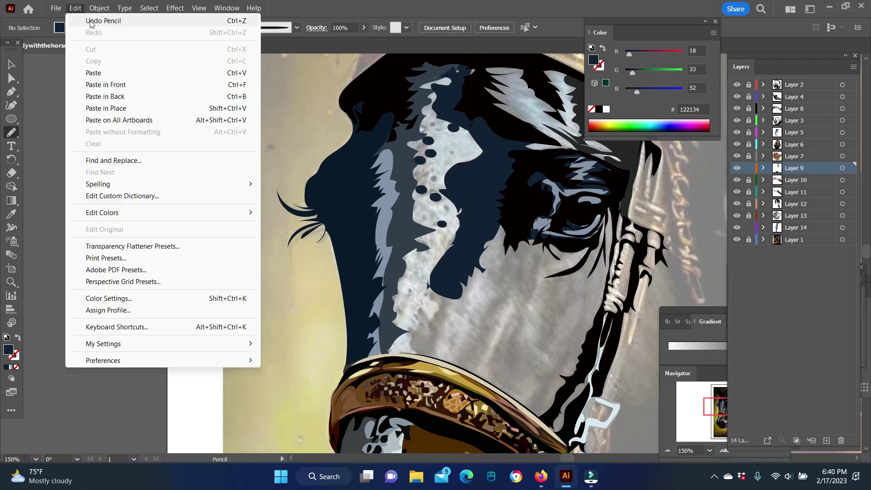
pyautogui.hscroll(5, 453, 81)
pyautogui.hotkey('ctrl', 'shift', 'a')
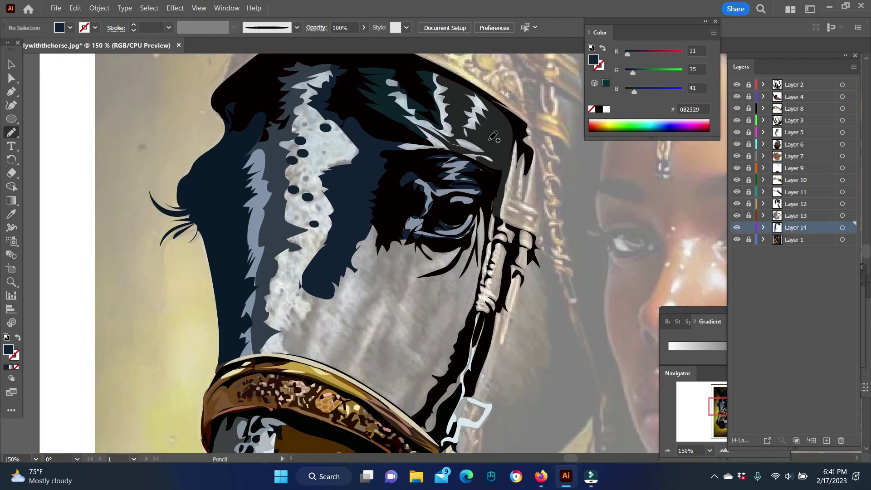
# - Draw dark shapes along the horse's nose and around the nostril
pyautogui.moveTo(207, 212); pyautogui.dragTo(209, 156)
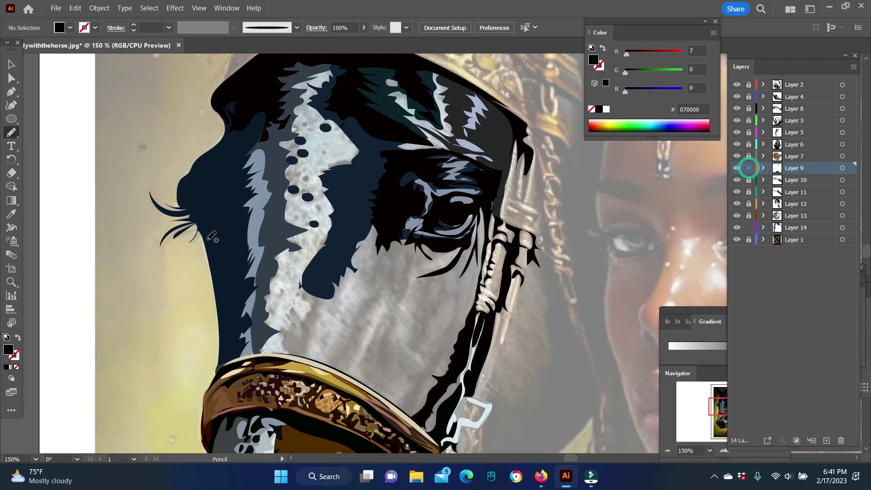
pyautogui.moveTo(198, 211); pyautogui.dragTo(170, 207)
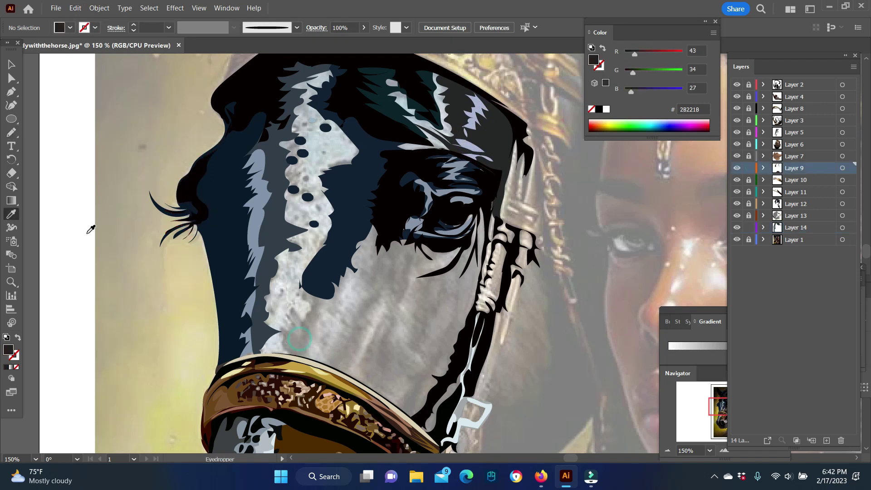
pyautogui.moveTo(313, 272)
pyautogui.mouseDown()
pyautogui.moveTo(356, 225)
pyautogui.moveTo(385, 146)
pyautogui.mouseUp()
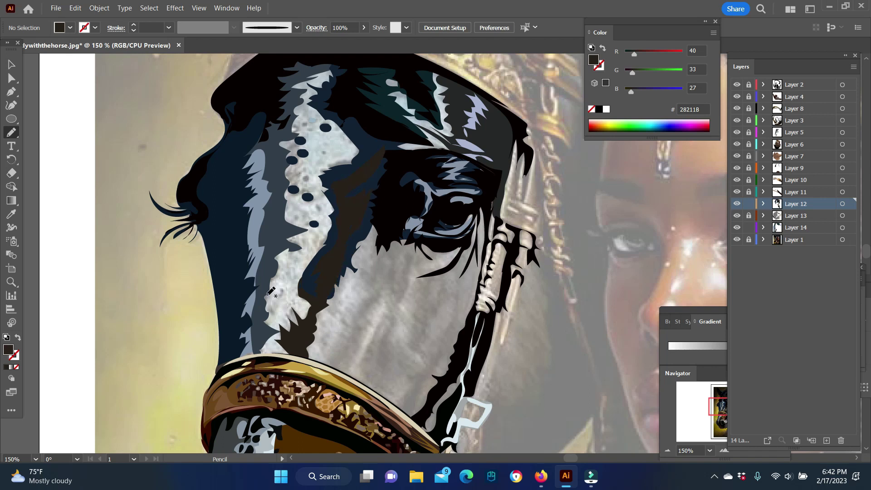
pyautogui.moveTo(289, 314); pyautogui.dragTo(313, 114)
pyautogui.hotkey('ctrl', 'z')
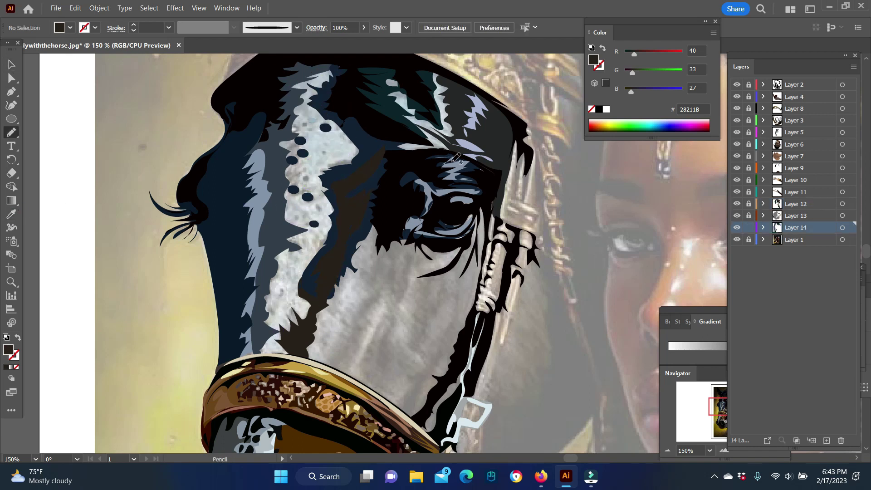
# - Trace the white streak in blue-grey on a new layer, behind the dark spots
pyautogui.rightClick(340, 132)
pyautogui.press('Escape')
pyautogui.doubleClick(8, 349)
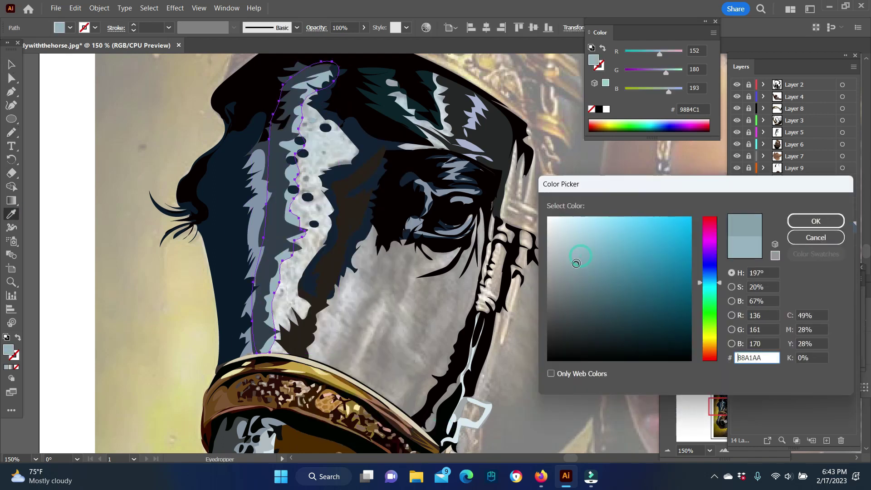
pyautogui.click(816, 219)
pyautogui.press('n')
pyautogui.moveTo(320, 109); pyautogui.dragTo(333, 209)
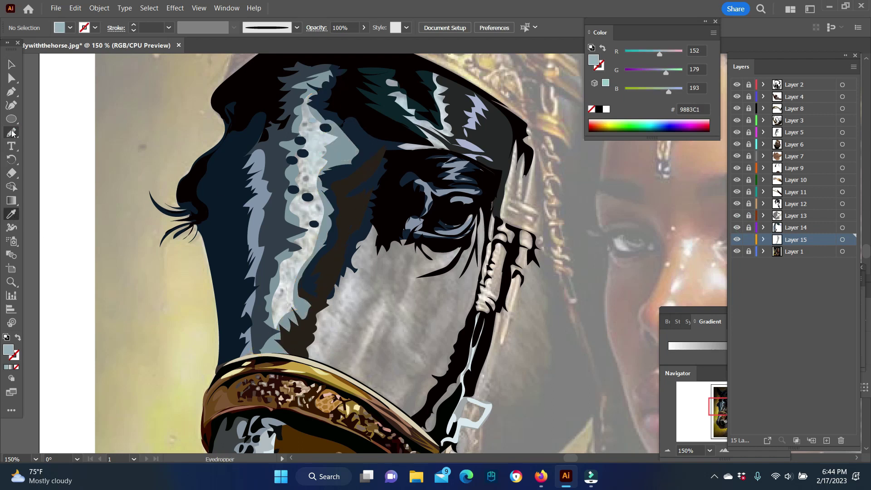
pyautogui.rightClick(333, 208)
pyautogui.press('Escape')
# - Duplicate the dark spot several times down the length of the streak
pyautogui.press('v')
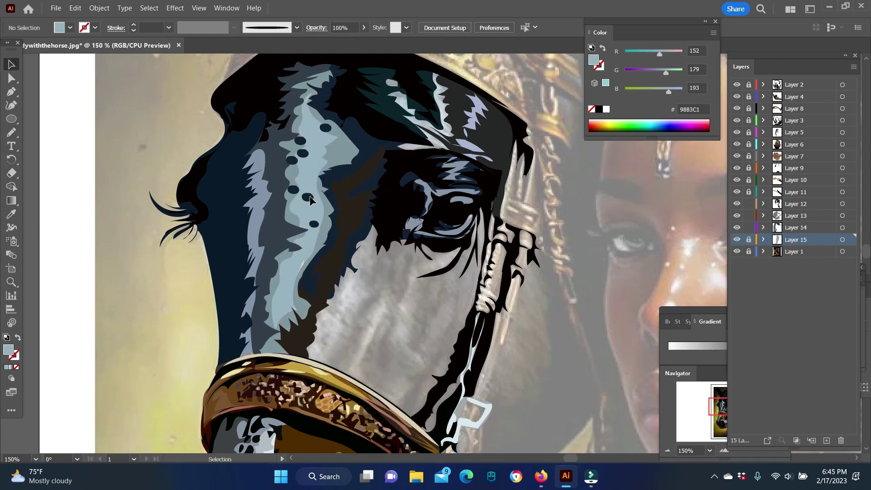
pyautogui.click(307, 198)
pyautogui.moveTo(301, 146); pyautogui.dragTo(320, 160)
pyautogui.moveTo(293, 193); pyautogui.dragTo(283, 302)
pyautogui.moveTo(309, 122); pyautogui.dragTo(299, 264)
pyautogui.hotkey('ctrl', '0')
pyautogui.scroll(5, 362, 272)
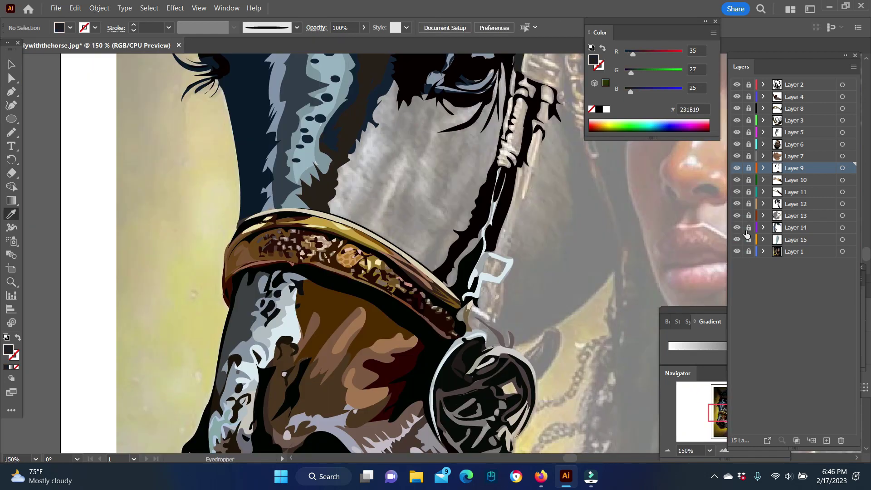
# - On the newest layer, trace dark shadow shapes near the horse's eye and cheek
pyautogui.click(795, 239)
pyautogui.press('n')
pyautogui.moveTo(390, 84); pyautogui.dragTo(376, 165)
pyautogui.moveTo(433, 95); pyautogui.dragTo(472, 105)
pyautogui.moveTo(483, 102); pyautogui.dragTo(438, 155)
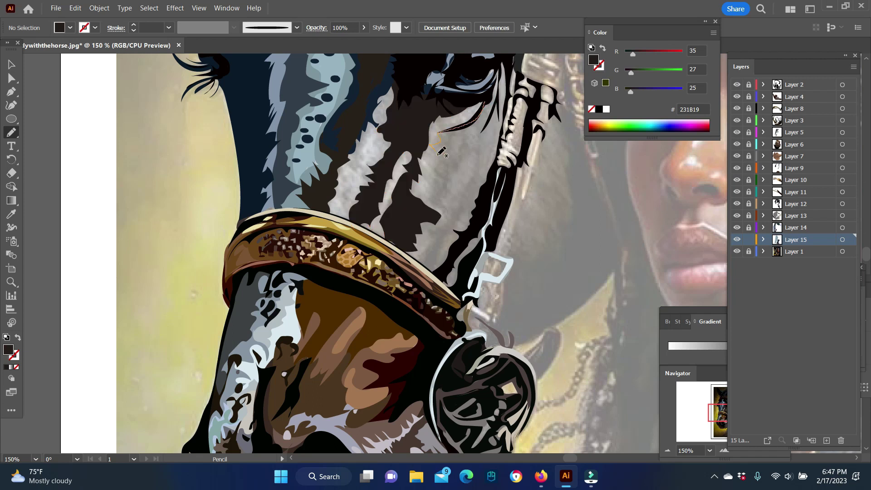
pyautogui.hotkey('ctrl', 'z')
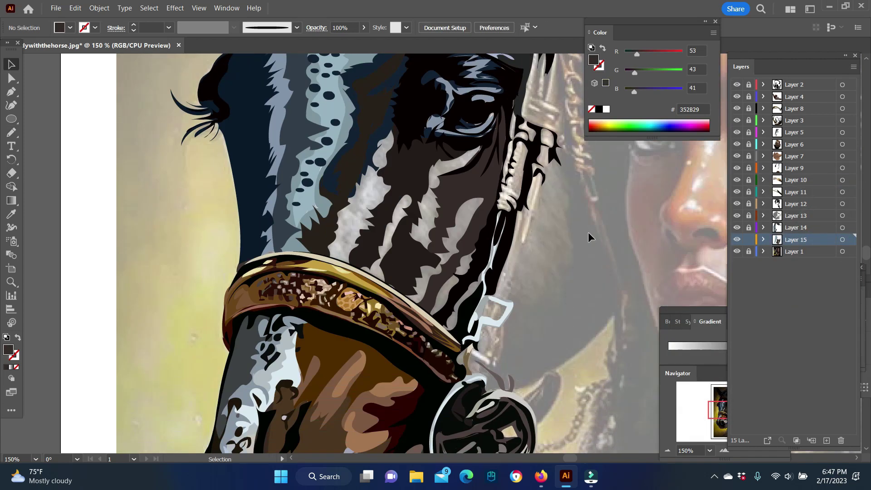
pyautogui.scroll(2, 454, 226)
pyautogui.press('i')
# - Send the light grey cheek shape to the back
pyautogui.press('v')
pyautogui.click(354, 217)
pyautogui.rightClick(359, 218)
pyautogui.click(513, 443)
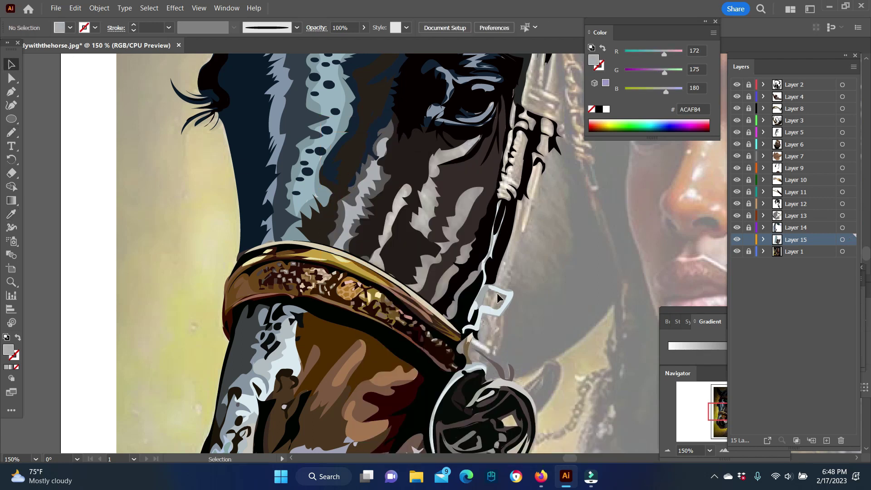
pyautogui.click(8, 132)
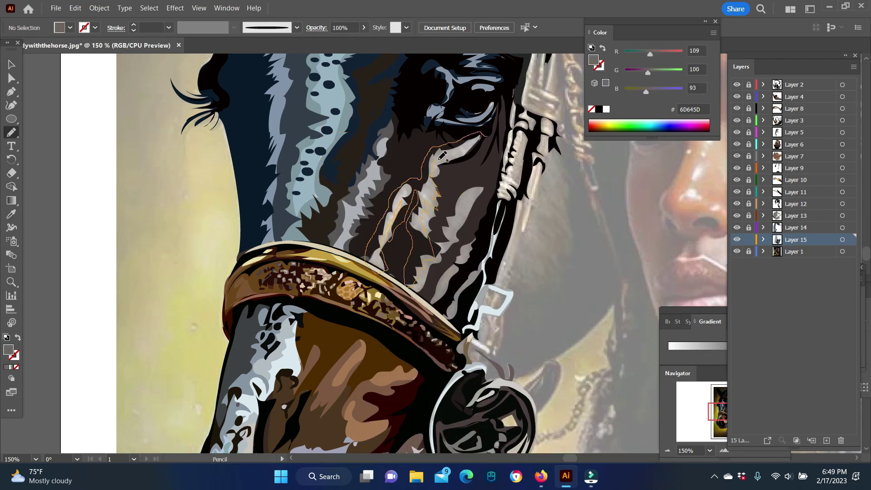
# - Draw dark brown and mid grey shapes across the horse's cheek
pyautogui.rightClick(398, 152)
pyautogui.click(223, 240)
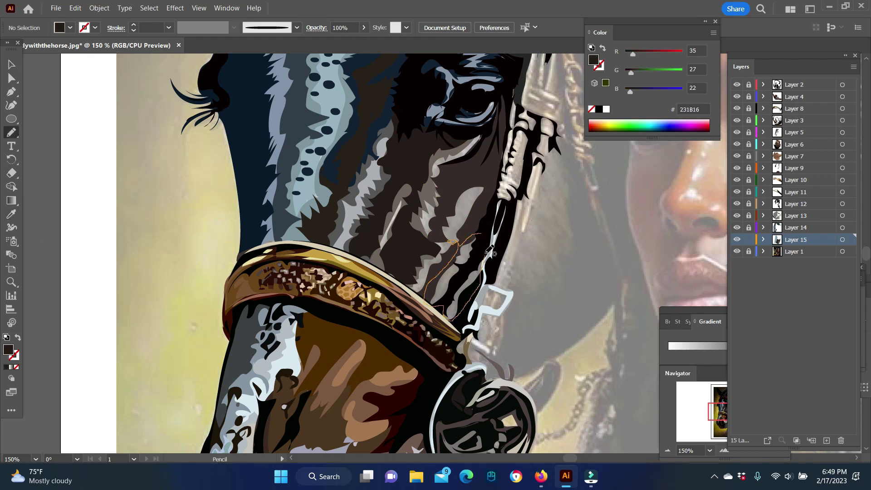
pyautogui.moveTo(490, 251); pyautogui.dragTo(490, 252)
pyautogui.doubleClick(8, 349)
pyautogui.press('Return')
pyautogui.moveTo(480, 148); pyautogui.dragTo(395, 273)
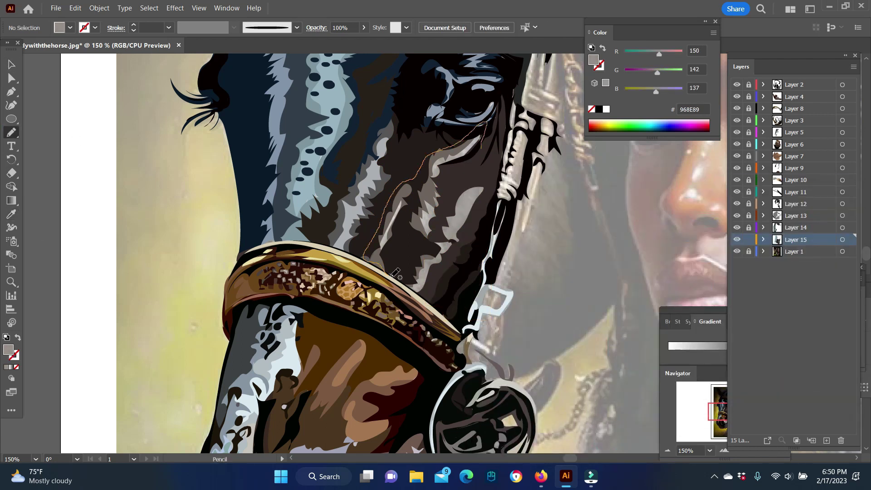
pyautogui.hotkey('ctrl', '0')
pyautogui.scroll(5, 344, 272)
# - Draw small brown shapes beside the bridle
pyautogui.moveTo(360, 222); pyautogui.dragTo(342, 298)
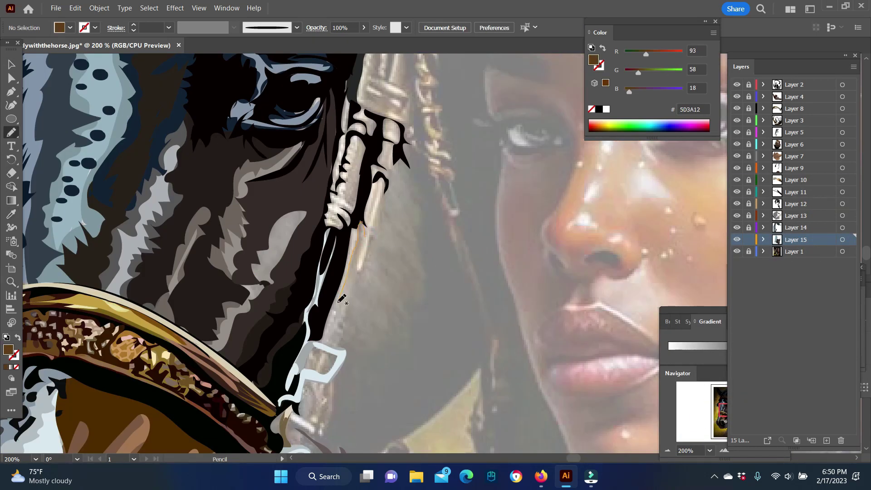
pyautogui.scroll(3, 342, 298)
pyautogui.moveTo(389, 210); pyautogui.dragTo(387, 234)
pyautogui.moveTo(388, 190); pyautogui.dragTo(368, 181)
pyautogui.scroll(1, 385, 185)
# - Sample black and draw a black shape along the braided strap
pyautogui.press('i')
pyautogui.click(377, 154)
pyautogui.press('n')
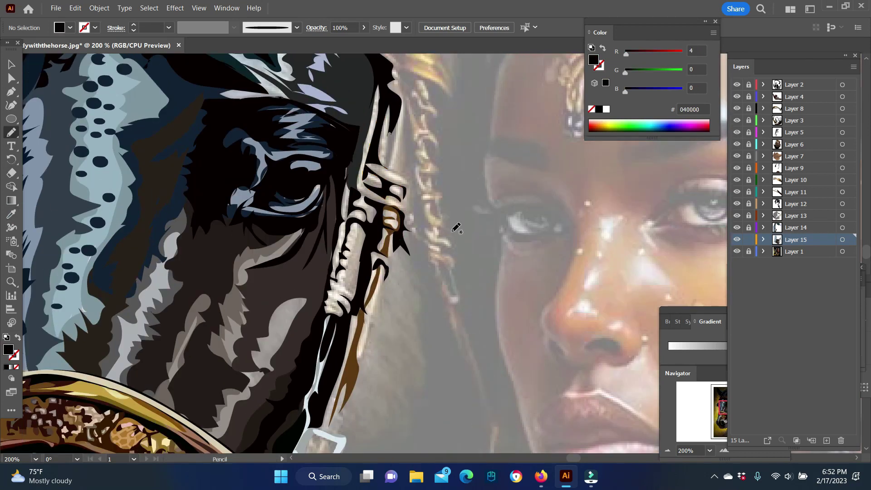
pyautogui.moveTo(407, 137)
pyautogui.mouseDown()
pyautogui.moveTo(410, 167)
pyautogui.moveTo(415, 156)
pyautogui.moveTo(413, 164)
pyautogui.moveTo(426, 162)
pyautogui.mouseUp()
pyautogui.scroll(4, 407, 149)
pyautogui.scroll(-4, 414, 156)
pyautogui.scroll(4, 427, 162)
pyautogui.scroll(-4, 426, 162)
pyautogui.scroll(3, 427, 162)
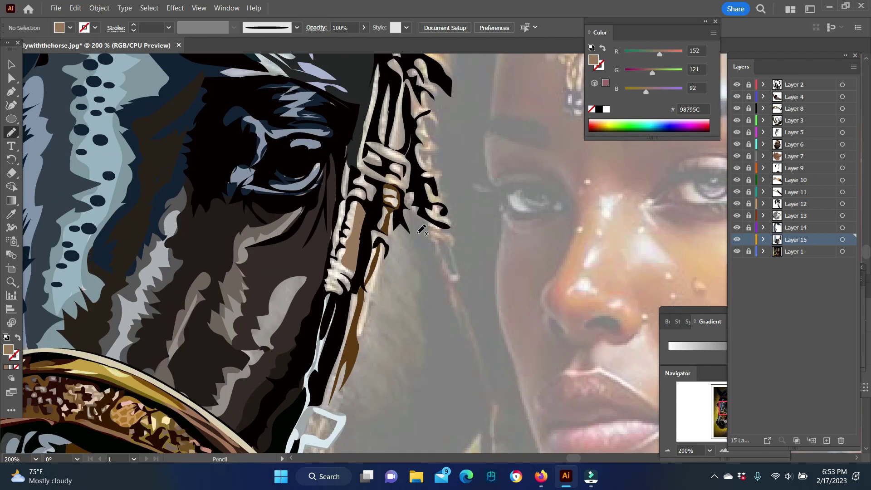
# - Trace a tan strand in the braid and send it behind the strands
pyautogui.moveTo(390, 136); pyautogui.dragTo(425, 173)
pyautogui.moveTo(401, 128); pyautogui.dragTo(395, 132)
pyautogui.press('v')
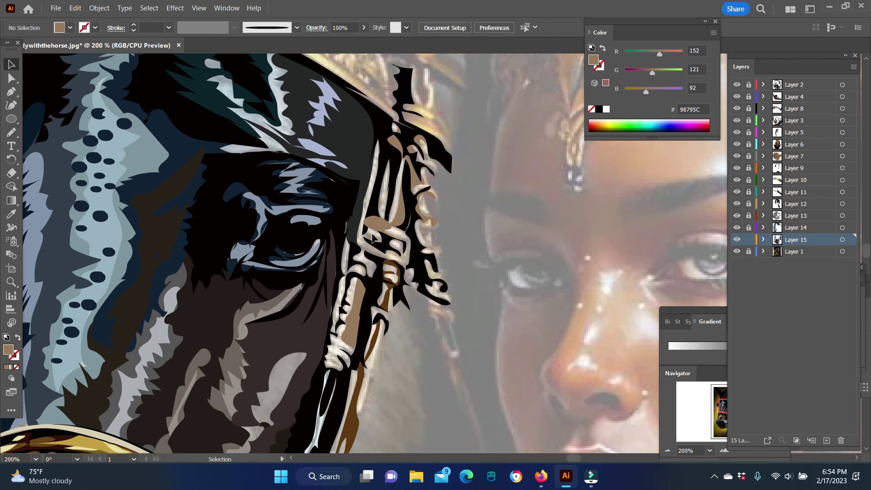
pyautogui.click(12, 133)
pyautogui.rightClick(411, 281)
pyautogui.press('Escape')
pyautogui.scroll(-3, 394, 209)
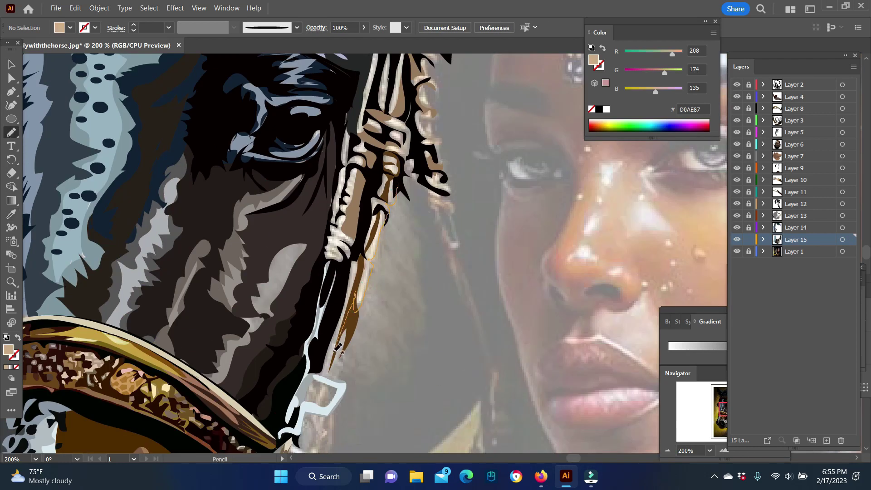
pyautogui.rightClick(406, 135)
pyautogui.click(554, 426)
# - Add a pale beige shape among the braid strands, sent to the back
pyautogui.doubleClick(593, 59)
pyautogui.click(822, 218)
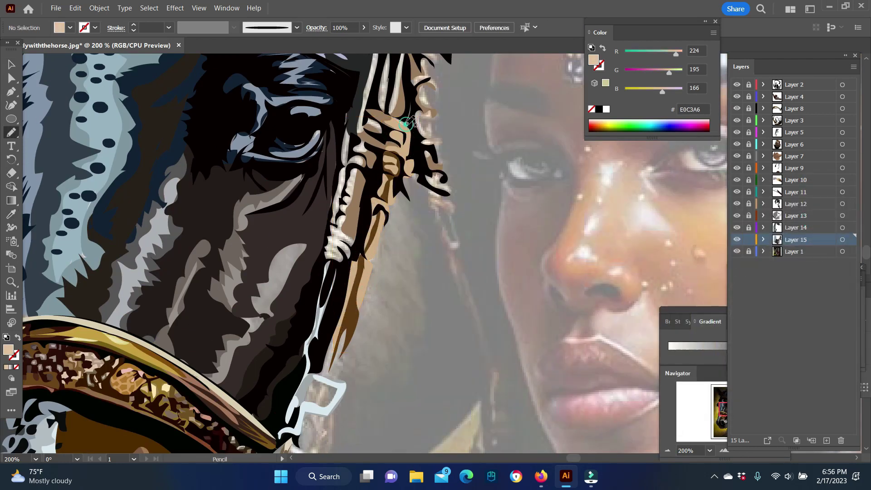
pyautogui.moveTo(413, 149); pyautogui.dragTo(413, 152)
pyautogui.rightClick(480, 152)
pyautogui.click(627, 426)
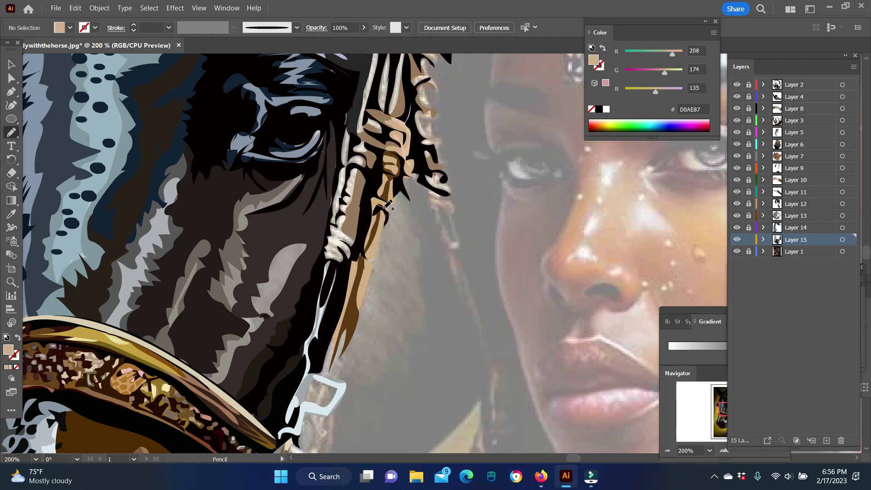
# - Add a greyish olive braid piece and send it behind the braid
pyautogui.doubleClick(593, 60)
pyautogui.click(595, 231)
pyautogui.click(814, 219)
pyautogui.scroll(3, 399, 317)
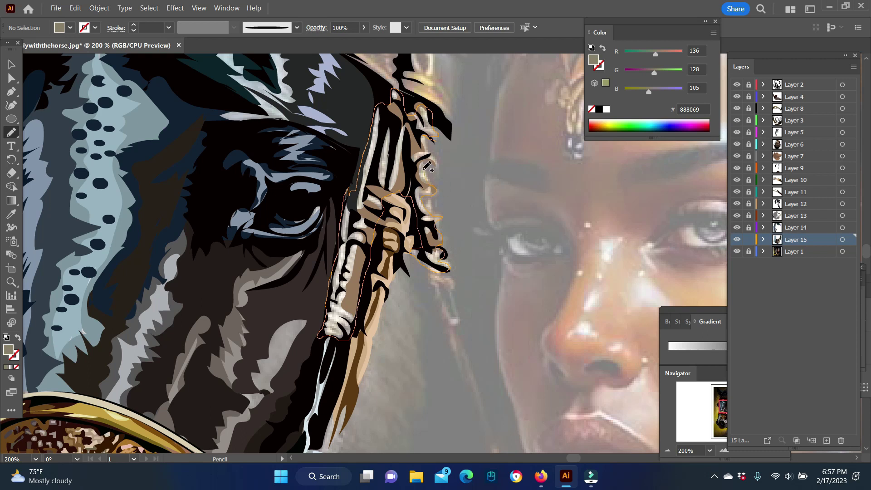
pyautogui.rightClick(393, 156)
pyautogui.click(544, 438)
pyautogui.scroll(-6, 413, 233)
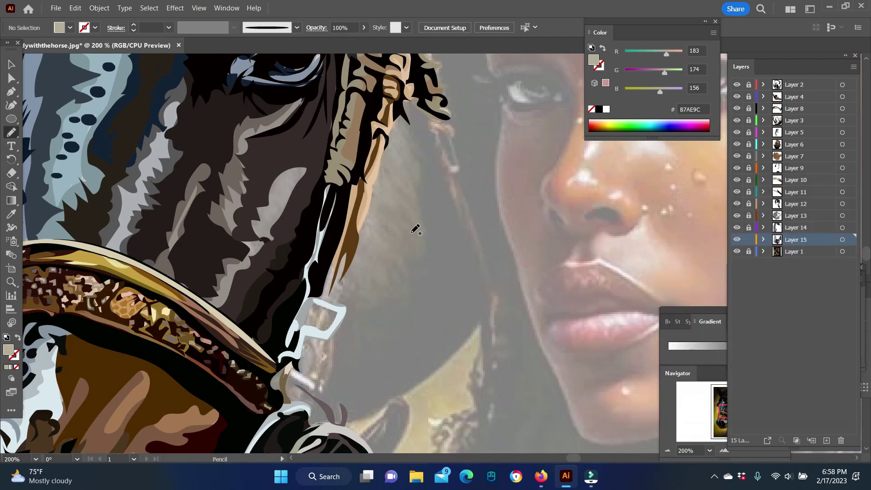
# - Draw the large black hair shape plus a dark brown piece sent backward
pyautogui.scroll(-5, 356, 340)
pyautogui.scroll(4, 446, 114)
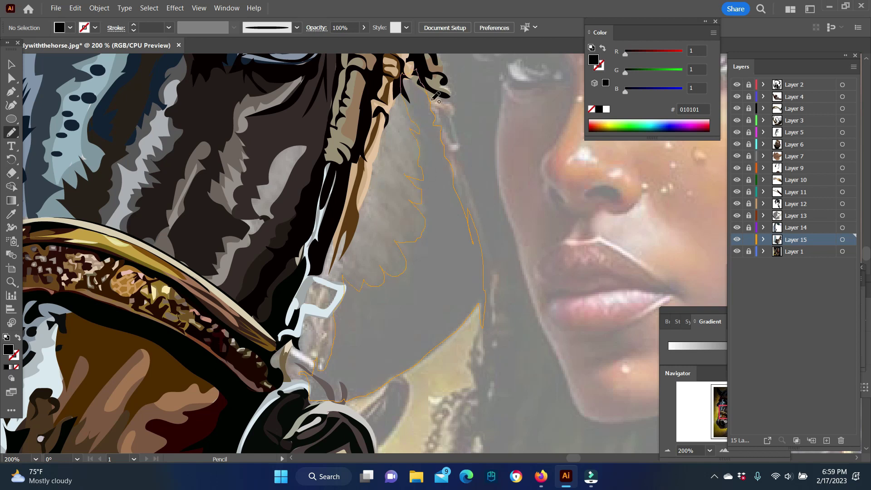
pyautogui.moveTo(435, 96); pyautogui.dragTo(431, 92)
pyautogui.press('i')
pyautogui.click(395, 96)
pyautogui.press('n')
pyautogui.moveTo(356, 294); pyautogui.dragTo(352, 290)
pyautogui.rightClick(422, 155)
pyautogui.click(469, 412)
pyautogui.doubleClick(593, 60)
pyautogui.click(801, 220)
# - Set the fill back to black and trace another dark hair shape
pyautogui.press('v')
pyautogui.press('i')
pyautogui.click(462, 272)
pyautogui.press('n')
pyautogui.moveTo(399, 97); pyautogui.dragTo(383, 152)
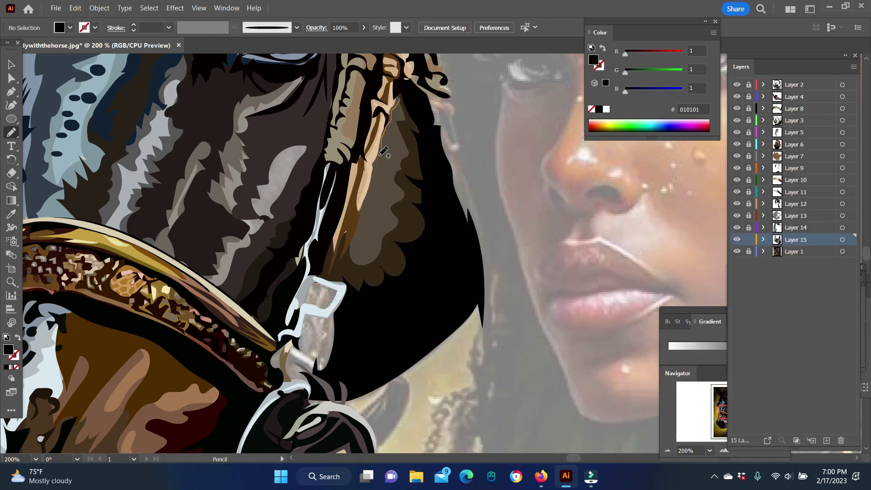
pyautogui.moveTo(397, 96); pyautogui.dragTo(399, 97)
pyautogui.scroll(-1, 344, 227)
# - Add a tan shape within the hair and send it one step backward
pyautogui.press('i')
pyautogui.click(319, 275)
pyautogui.press('n')
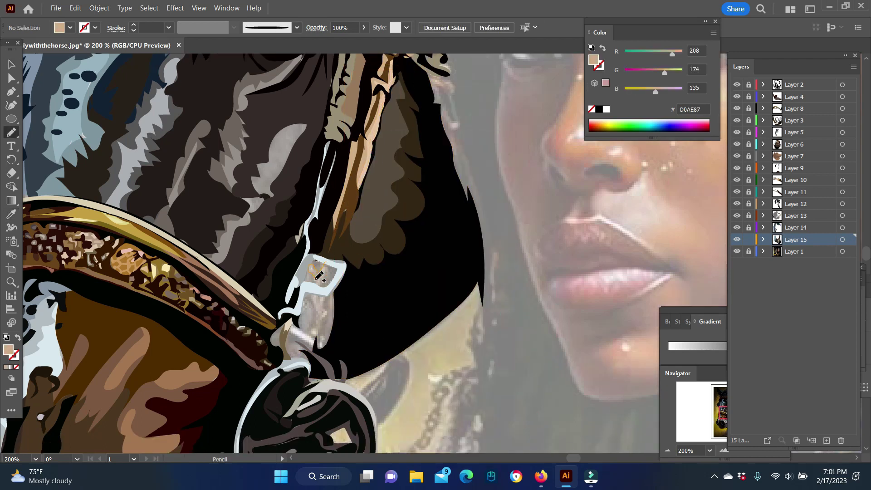
pyautogui.moveTo(333, 299); pyautogui.dragTo(331, 297)
pyautogui.press('i')
pyautogui.click(318, 263)
pyautogui.rightClick(317, 281)
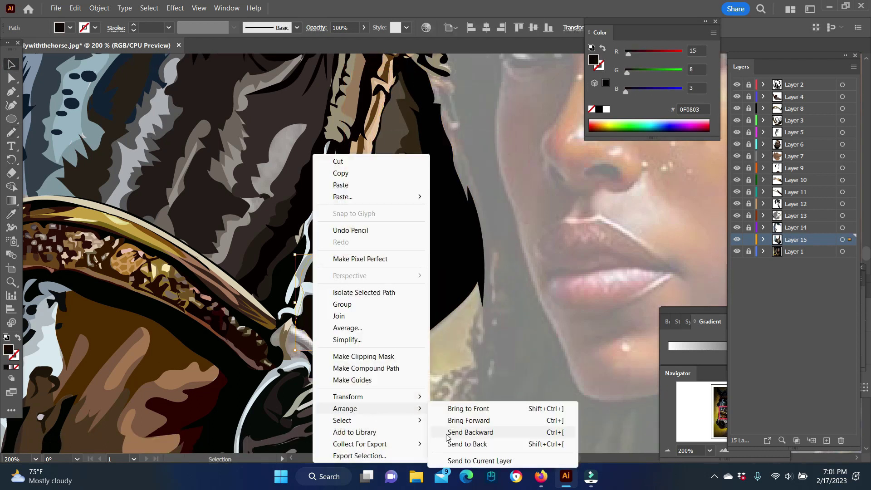
pyautogui.click(503, 385)
pyautogui.scroll(-2, 363, 272)
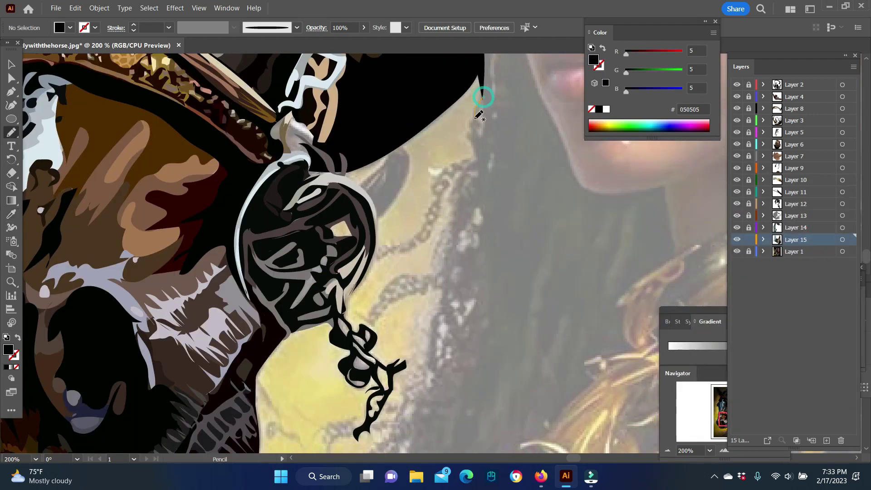
# - Sample grey and brown-grey from the painting and begin tracing the strands below the medallion
pyautogui.moveTo(480, 174)
pyautogui.mouseDown()
pyautogui.moveTo(435, 179)
pyautogui.moveTo(440, 162)
pyautogui.mouseUp()
pyautogui.press('i')
pyautogui.click(507, 154)
pyautogui.press('n')
pyautogui.scroll(-2, 438, 154)
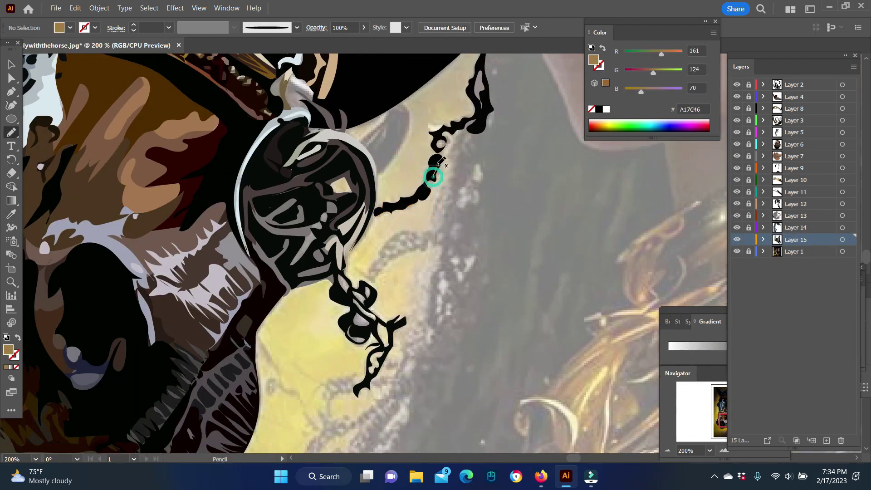
pyautogui.scroll(-2, 486, 251)
pyautogui.press('i')
pyautogui.click(472, 136)
pyautogui.press('n')
pyautogui.moveTo(460, 89); pyautogui.dragTo(448, 134)
# - Trace a black strand along the chain with a sampled gold accent inside it
pyautogui.moveTo(497, 66)
pyautogui.mouseDown()
pyautogui.moveTo(433, 171)
pyautogui.moveTo(361, 233)
pyautogui.mouseUp()
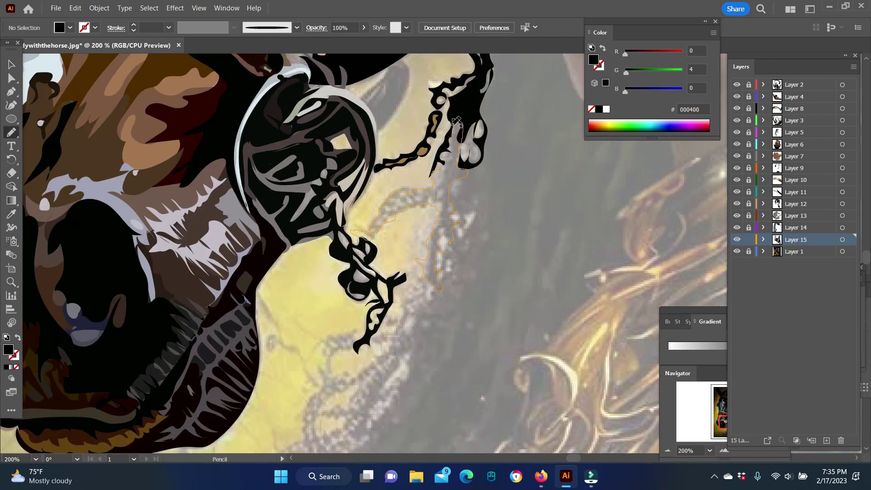
pyautogui.moveTo(455, 121); pyautogui.dragTo(458, 119)
pyautogui.press('i')
pyautogui.click(371, 233)
pyautogui.press('n')
pyautogui.moveTo(444, 179); pyautogui.dragTo(447, 181)
pyautogui.scroll(-5, 529, 278)
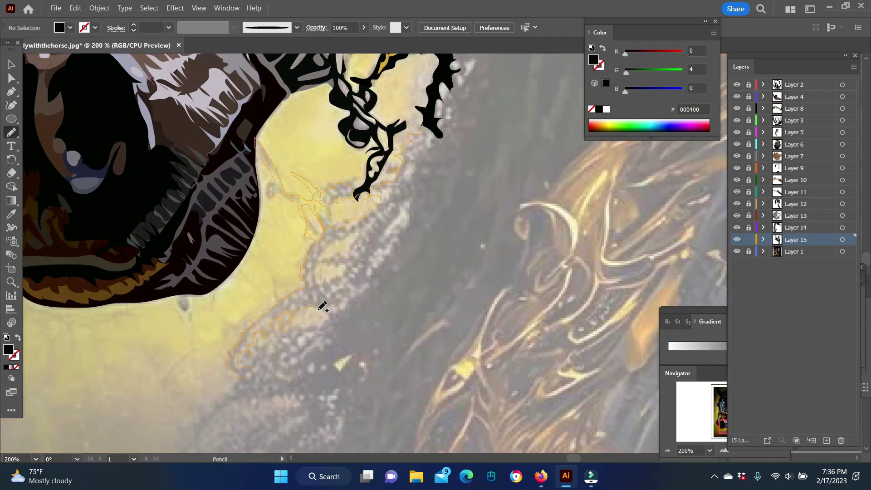
# - Add a grey accent shape in the strands and trace the lower black strand to its tip
pyautogui.moveTo(428, 143); pyautogui.dragTo(418, 136)
pyautogui.scroll(-2, 417, 136)
pyautogui.press('i')
pyautogui.click(272, 344)
pyautogui.press('n')
pyautogui.moveTo(232, 299); pyautogui.dragTo(252, 316)
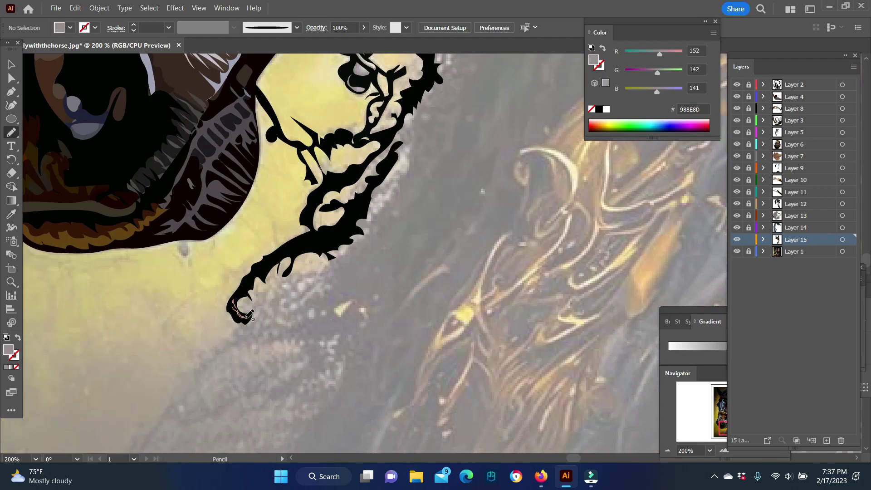
pyautogui.moveTo(287, 256); pyautogui.dragTo(312, 213)
pyautogui.press('i')
pyautogui.click(351, 144)
pyautogui.press('n')
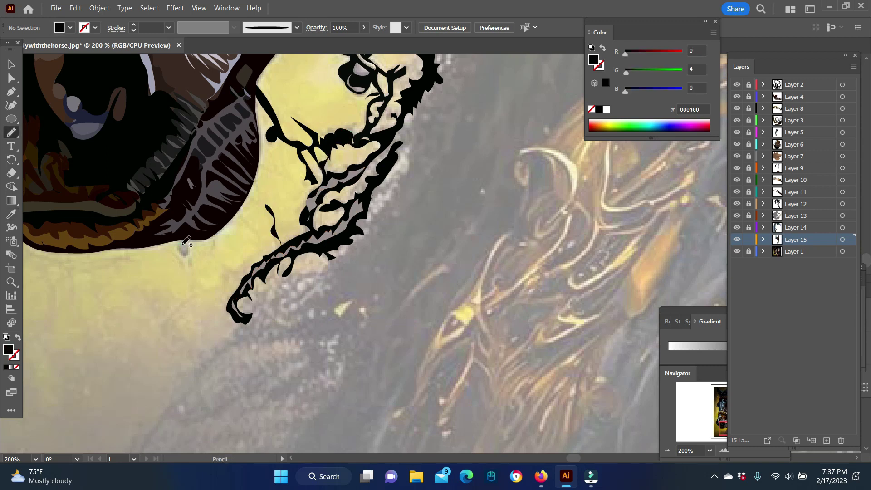
pyautogui.moveTo(261, 239); pyautogui.dragTo(263, 245)
# - Sample dark maroon and start a dark shape near the headpiece
pyautogui.scroll(10, 263, 245)
pyautogui.press('i')
pyautogui.click(385, 136)
pyautogui.press('n')
pyautogui.moveTo(403, 165)
pyautogui.mouseDown()
pyautogui.moveTo(394, 228)
pyautogui.moveTo(376, 200)
pyautogui.mouseUp()
pyautogui.scroll(-5, 376, 199)
# - Pencil-trace dark maroon shapes beside the headpiece and along the face edge, between horse and face
pyautogui.scroll(5, 235, 227)
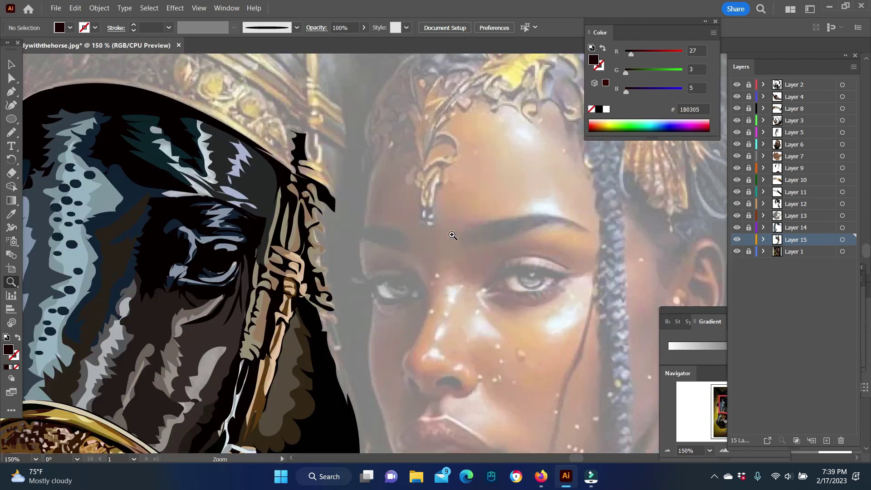
pyautogui.scroll(3, 317, 181)
pyautogui.moveTo(303, 154); pyautogui.dragTo(358, 257)
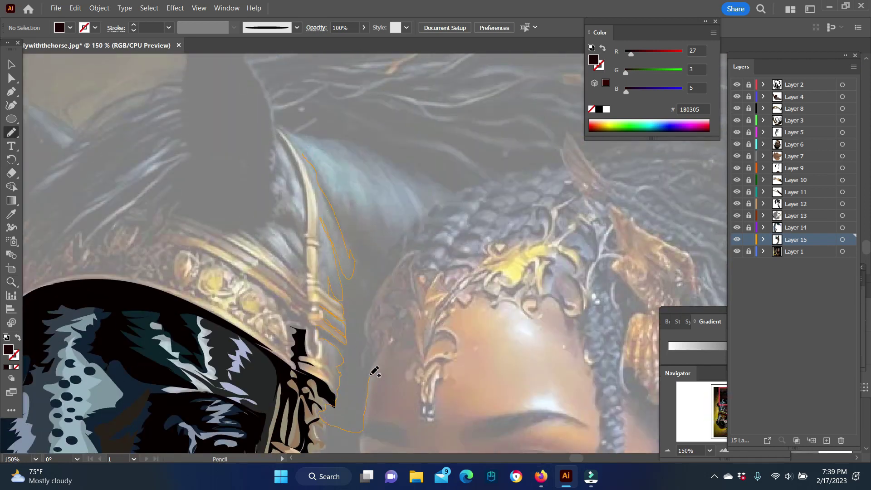
pyautogui.moveTo(307, 154); pyautogui.dragTo(307, 153)
pyautogui.scroll(-5, 313, 150)
pyautogui.moveTo(319, 109)
pyautogui.mouseDown()
pyautogui.moveTo(317, 145)
pyautogui.moveTo(362, 146)
pyautogui.mouseUp()
pyautogui.scroll(-4, 362, 182)
pyautogui.moveTo(369, 96); pyautogui.dragTo(362, 203)
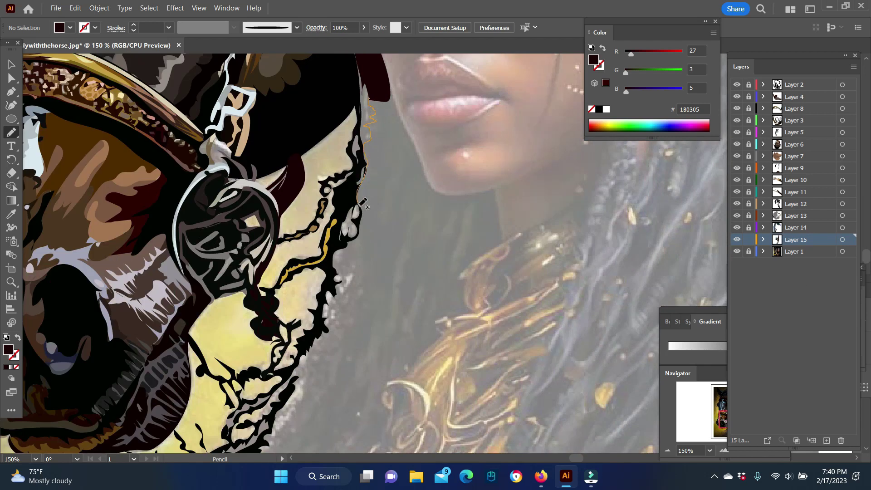
pyautogui.moveTo(395, 95); pyautogui.dragTo(390, 97)
pyautogui.scroll(4, 390, 97)
# - Select the dark maroon shape and send it backward with Arrange
pyautogui.press('v')
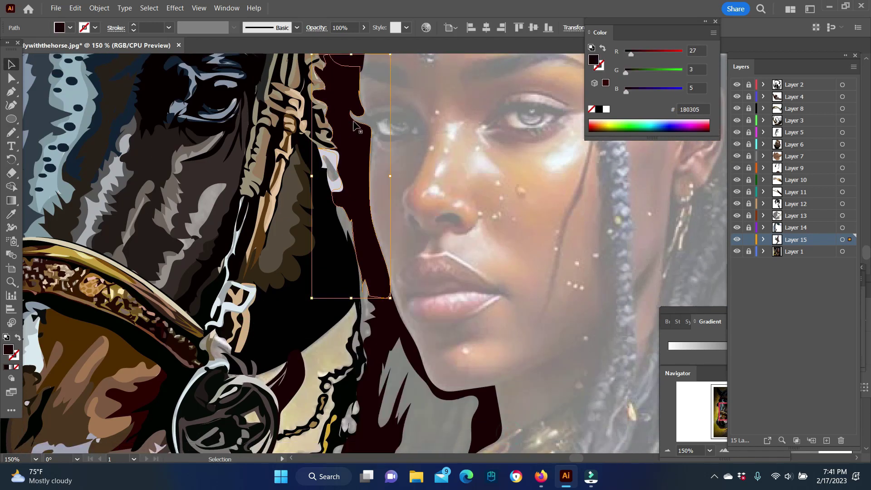
pyautogui.scroll(-1, 354, 126)
pyautogui.rightClick(375, 152)
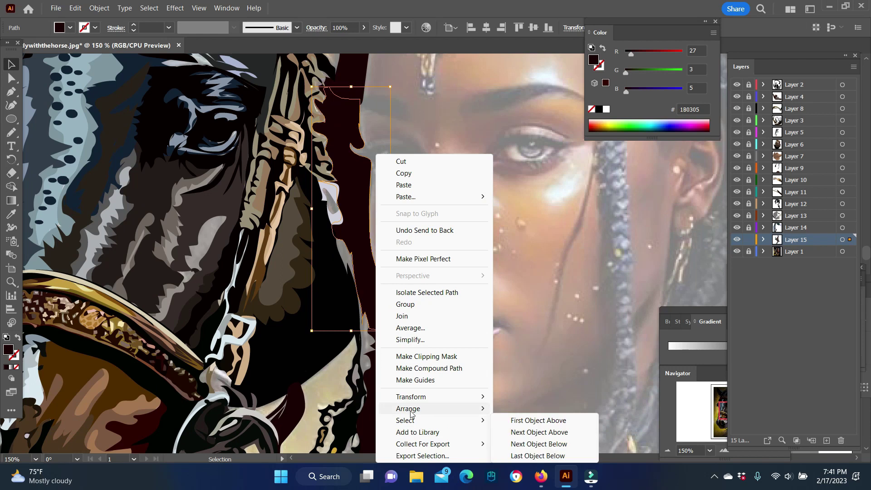
pyautogui.click(389, 266)
# - Trace a grey shape along the hair edge and near-black hair under the chin
pyautogui.press('i')
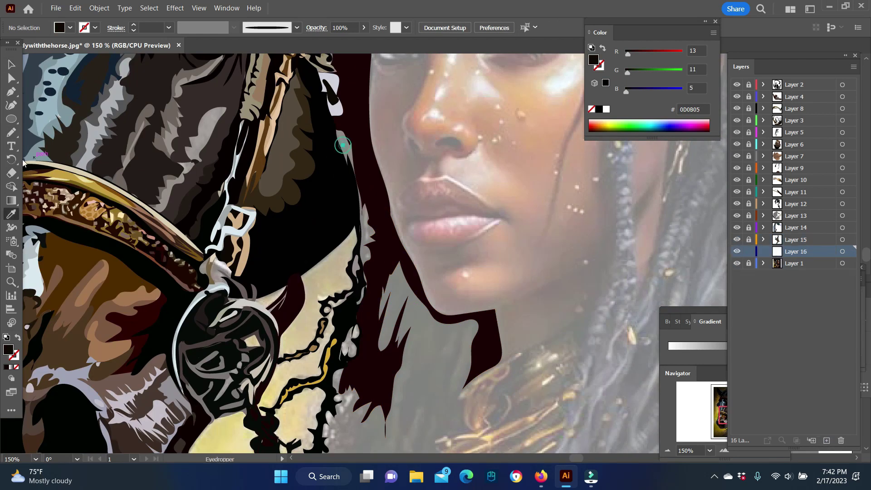
pyautogui.scroll(-6, 332, 299)
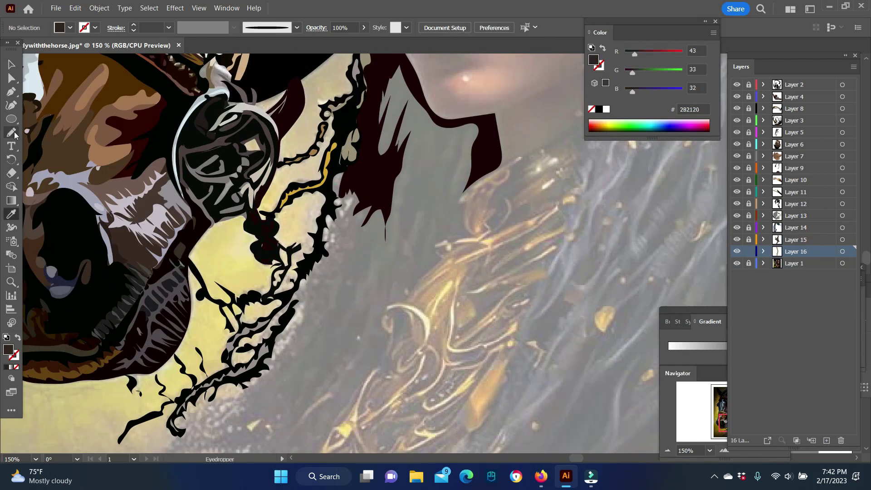
pyautogui.moveTo(329, 249); pyautogui.dragTo(344, 172)
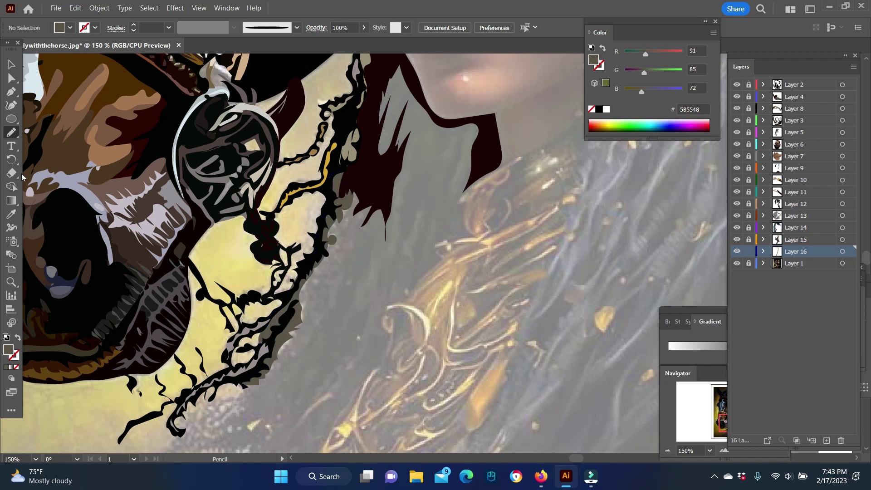
pyautogui.press('i')
pyautogui.click(332, 213)
pyautogui.scroll(3, 297, 297)
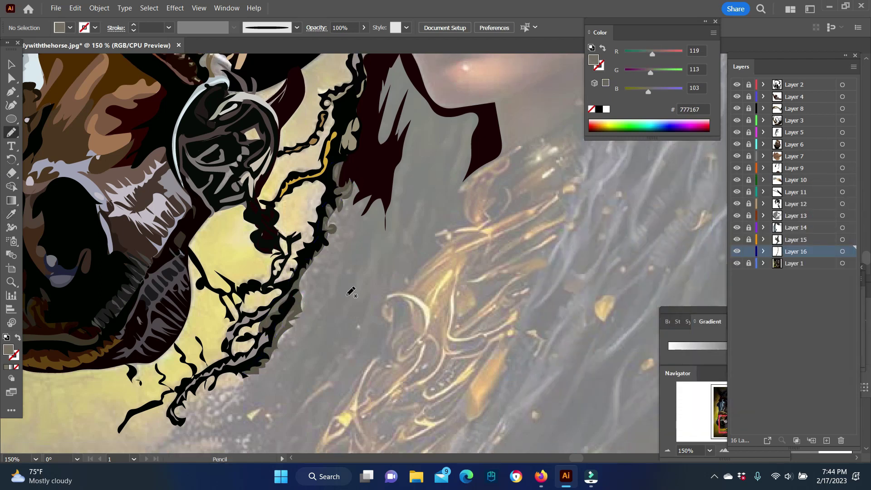
pyautogui.press('i')
pyautogui.click(136, 217)
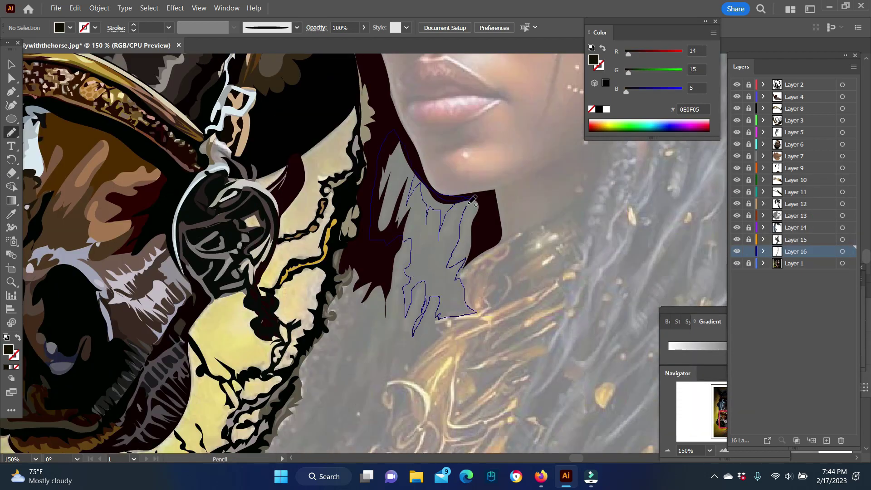
pyautogui.moveTo(472, 200); pyautogui.dragTo(473, 200)
# - Trace another dark hair section and set a darker fill in the Color Picker
pyautogui.press('v')
pyautogui.scroll(-5, 542, 344)
pyautogui.press('n')
pyautogui.moveTo(372, 172); pyautogui.dragTo(217, 399)
pyautogui.scroll(2, 318, 273)
pyautogui.press('i')
pyautogui.doubleClick(8, 349)
pyautogui.press('Return')
pyautogui.press('n')
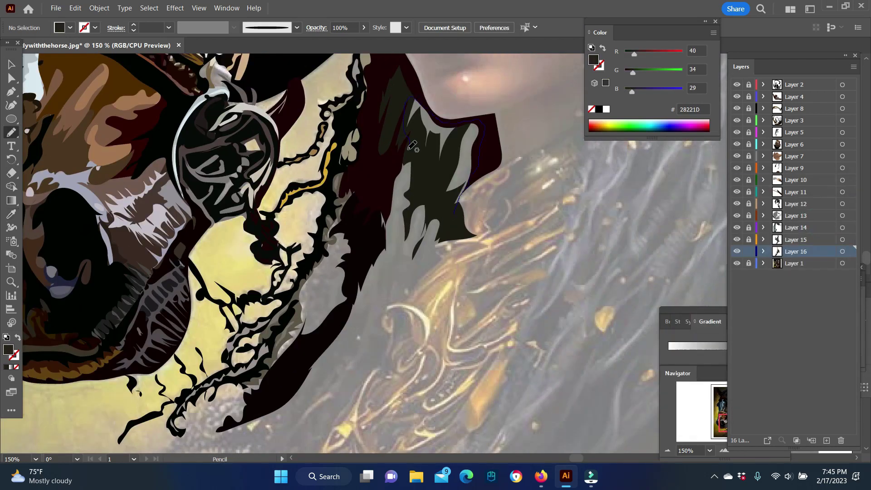
pyautogui.moveTo(456, 207); pyautogui.dragTo(457, 205)
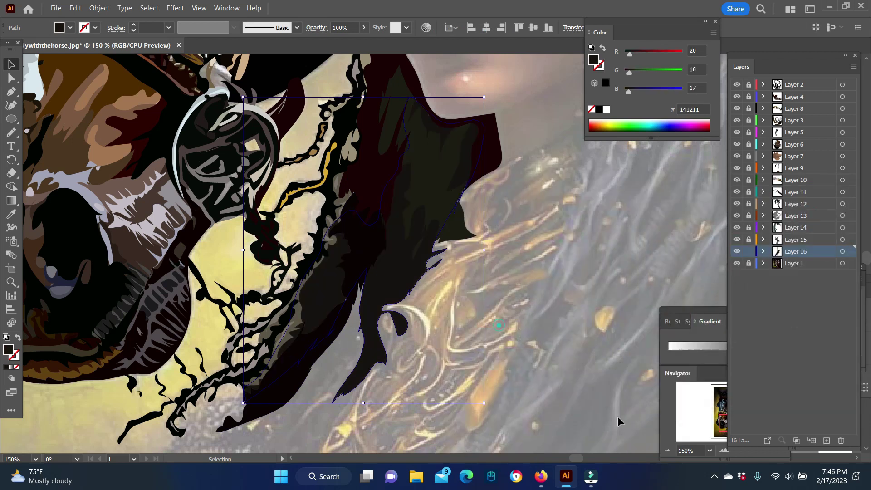
# - Trace the hair strands below the chain in a sampled, adjusted dark grey
pyautogui.scroll(-5, 618, 417)
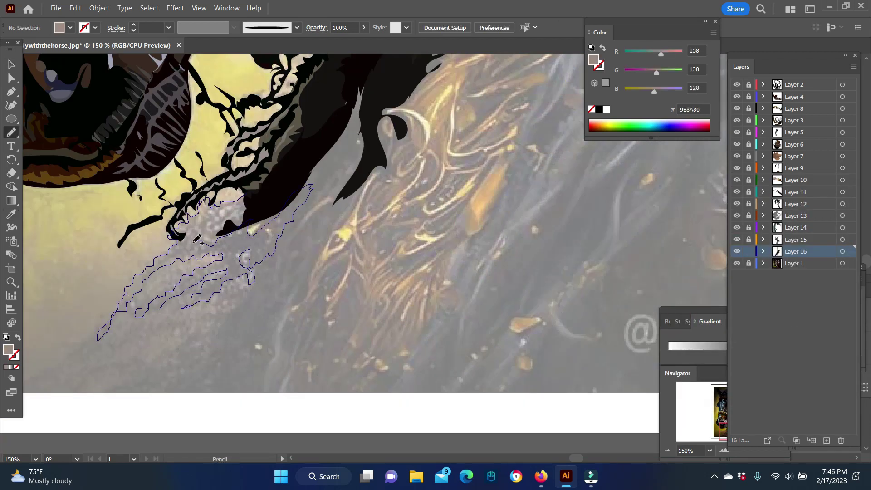
pyautogui.moveTo(245, 206); pyautogui.dragTo(241, 199)
pyautogui.press('i')
pyautogui.click(191, 244)
pyautogui.doubleClick(8, 350)
pyautogui.press('Return')
pyautogui.press('n')
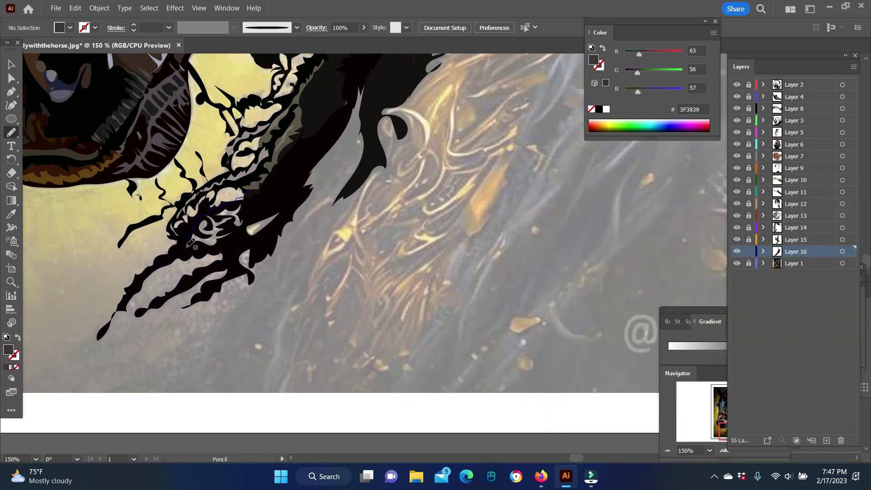
pyautogui.moveTo(183, 290); pyautogui.dragTo(181, 292)
# - Sample a dark brown from the hair and trace a long dark hair shape downward
pyautogui.press('i')
pyautogui.doubleClick(8, 349)
pyautogui.press('Return')
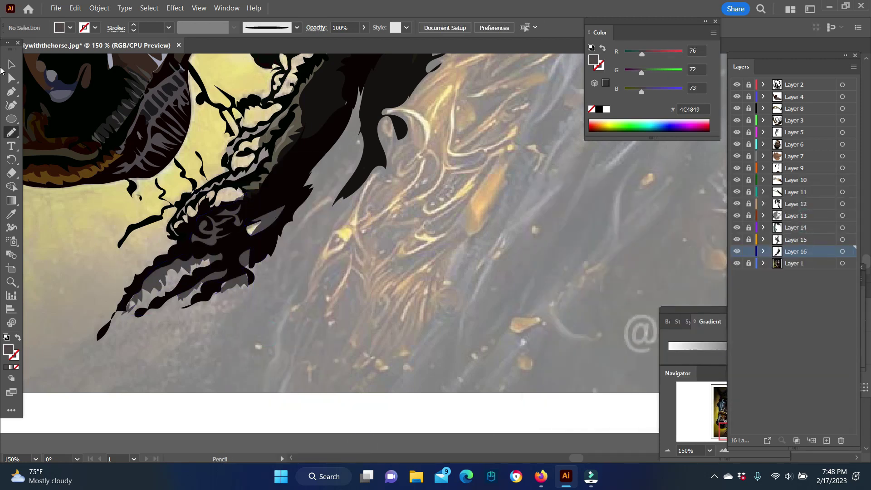
pyautogui.scroll(-2, 84, 294)
pyautogui.click(102, 263)
pyautogui.press('n')
pyautogui.moveTo(113, 247)
pyautogui.mouseDown()
pyautogui.moveTo(145, 268)
pyautogui.moveTo(117, 245)
pyautogui.mouseUp()
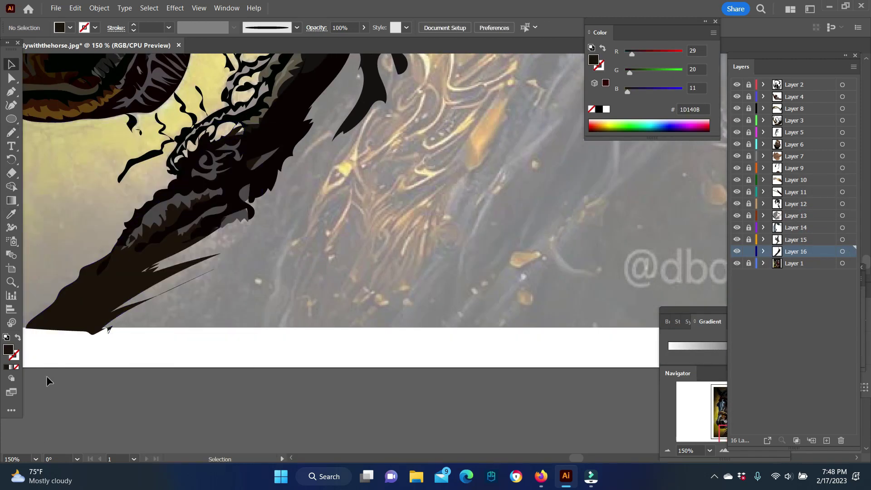
# - Add a sampled brown shape over the lower hair
pyautogui.press('i')
pyautogui.click(139, 236)
pyautogui.press('n')
pyautogui.press('i')
pyautogui.press('n')
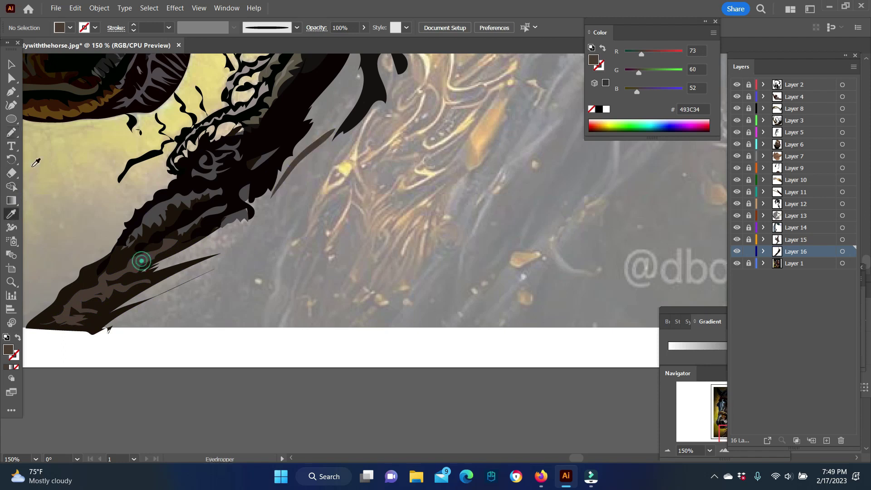
pyautogui.moveTo(138, 269); pyautogui.dragTo(136, 272)
pyautogui.press('v')
pyautogui.scroll(2, 130, 418)
# - Trace grey strand shapes and long dark strands down to the bottom edge
pyautogui.press('i')
pyautogui.click(314, 186)
pyautogui.press('n')
pyautogui.moveTo(315, 186)
pyautogui.mouseDown()
pyautogui.moveTo(280, 247)
pyautogui.moveTo(318, 214)
pyautogui.mouseUp()
pyautogui.moveTo(317, 281); pyautogui.dragTo(322, 276)
pyautogui.scroll(4, 411, 242)
pyautogui.moveTo(353, 206); pyautogui.dragTo(353, 190)
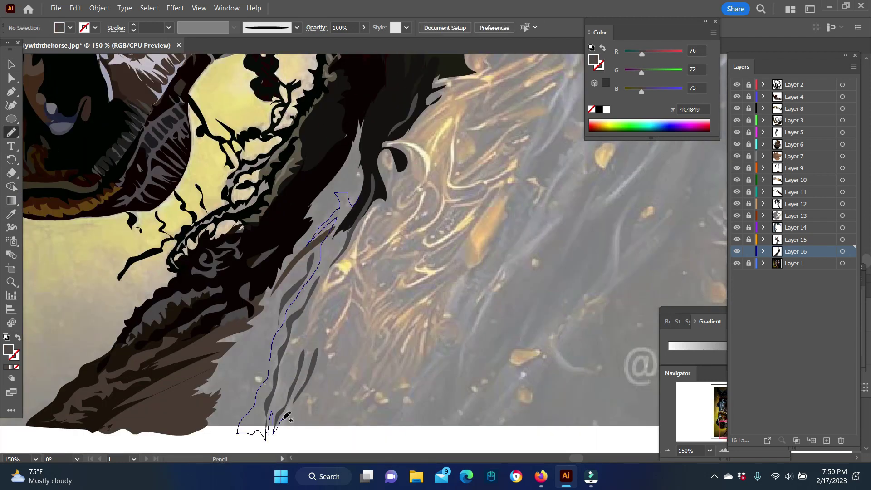
pyautogui.moveTo(286, 415); pyautogui.dragTo(265, 438)
pyautogui.moveTo(374, 130); pyautogui.dragTo(281, 423)
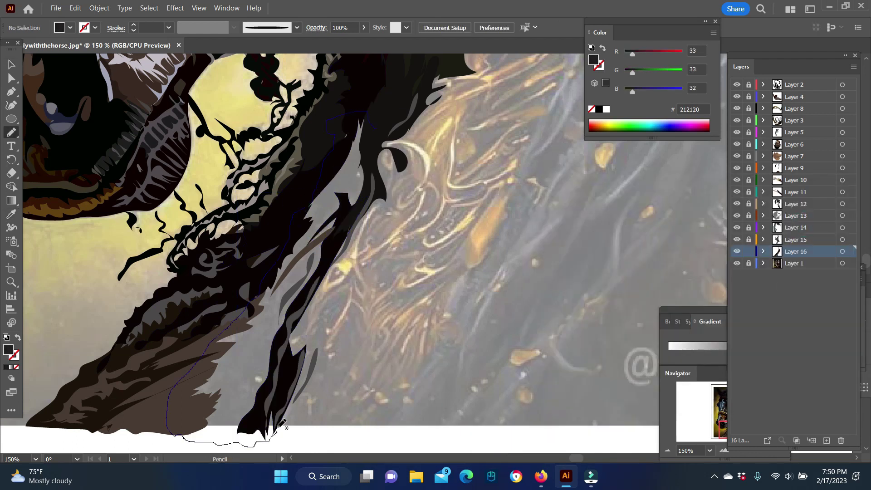
# - Reorder the new bottom shape in the stack and give it a pale highlight fill
pyautogui.rightClick(340, 152)
pyautogui.click(454, 469)
pyautogui.doubleClick(8, 349)
pyautogui.click(822, 219)
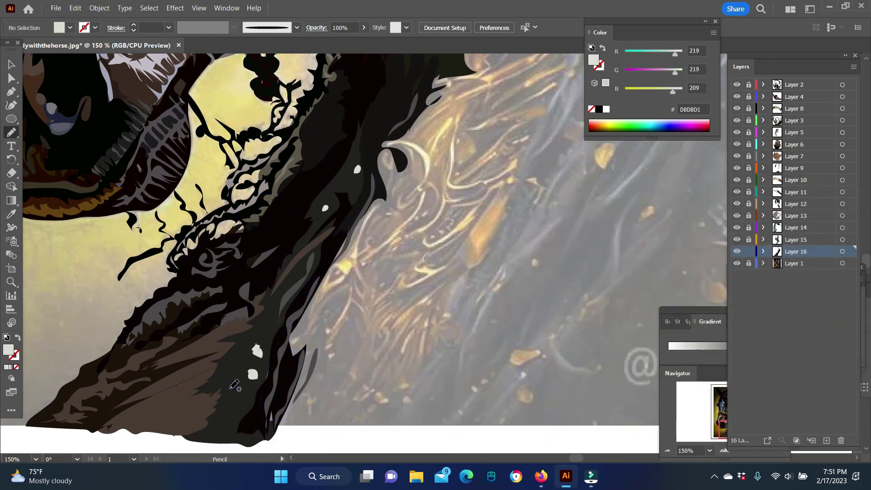
pyautogui.scroll(10, 234, 385)
pyautogui.hotkey('ctrl', '0')
pyautogui.scroll(3, 302, 219)
# - Trace teal, blue-grey and dark navy shapes along the upper mane
pyautogui.moveTo(246, 148)
pyautogui.mouseDown()
pyautogui.moveTo(302, 220)
pyautogui.moveTo(297, 214)
pyautogui.mouseUp()
pyautogui.moveTo(328, 169); pyautogui.dragTo(349, 207)
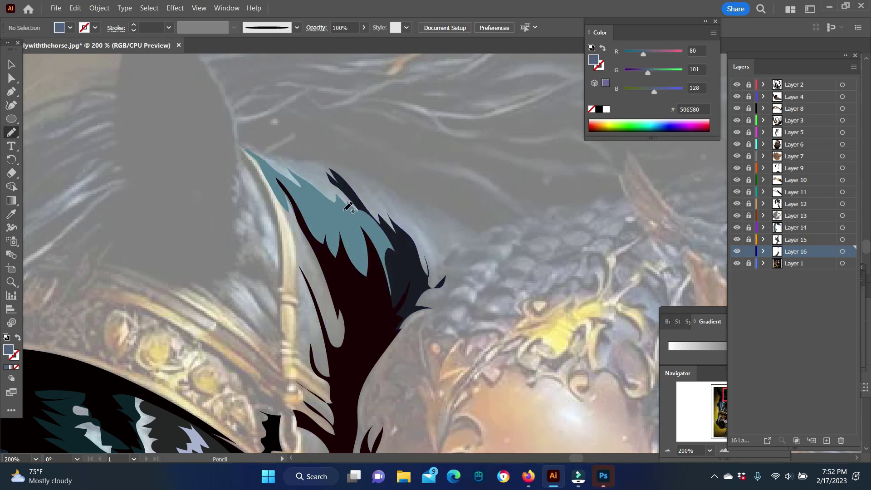
pyautogui.moveTo(425, 304); pyautogui.dragTo(422, 309)
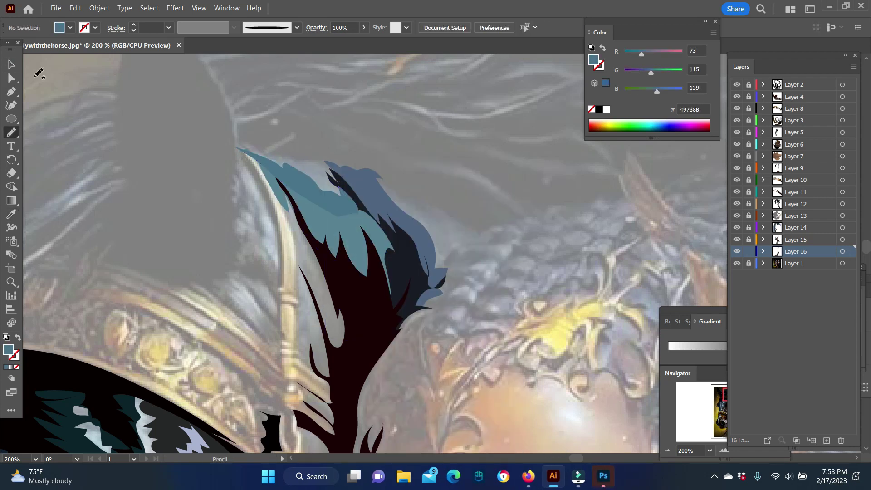
pyautogui.moveTo(240, 147); pyautogui.dragTo(383, 178)
pyautogui.moveTo(438, 267); pyautogui.dragTo(433, 272)
pyautogui.scroll(3, 133, 255)
pyautogui.moveTo(234, 205); pyautogui.dragTo(281, 188)
# - Draw large black flowing mane locks over the top of the tuft
pyautogui.moveTo(493, 307); pyautogui.dragTo(346, 185)
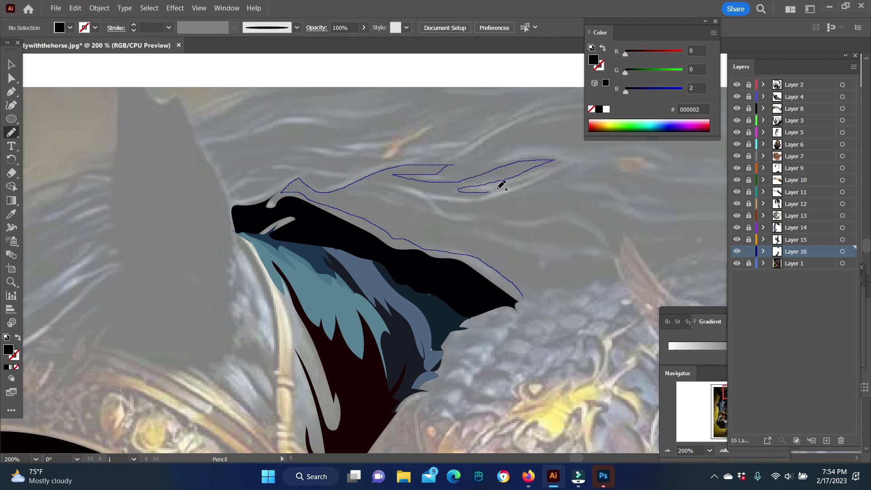
pyautogui.moveTo(559, 295); pyautogui.dragTo(562, 297)
pyautogui.scroll(3, 206, 233)
pyautogui.moveTo(206, 233); pyautogui.dragTo(338, 209)
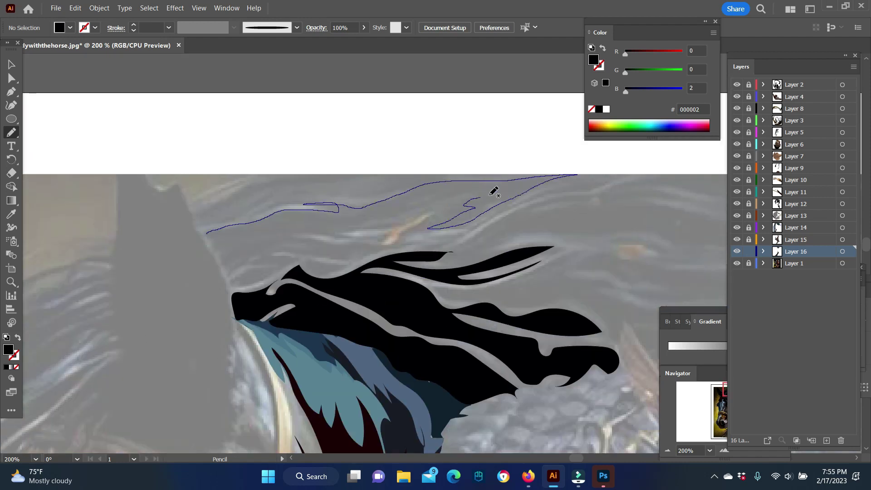
pyautogui.moveTo(265, 260); pyautogui.dragTo(232, 272)
pyautogui.scroll(1, 200, 257)
pyautogui.moveTo(225, 233); pyautogui.dragTo(526, 186)
# - Undo a stray ear stroke and trace a black mane strand over the horse's ear
pyautogui.rightClick(398, 156)
pyautogui.press('Escape')
pyautogui.scroll(-3, 398, 156)
pyautogui.hscroll(-6, 398, 155)
pyautogui.moveTo(76, 76); pyautogui.dragTo(80, 153)
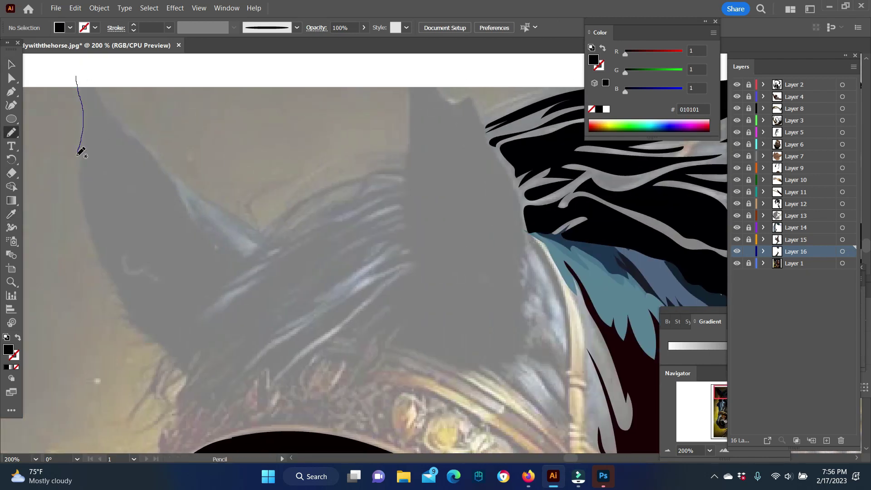
pyautogui.hotkey('ctrl', 'z')
pyautogui.scroll(-2, 188, 355)
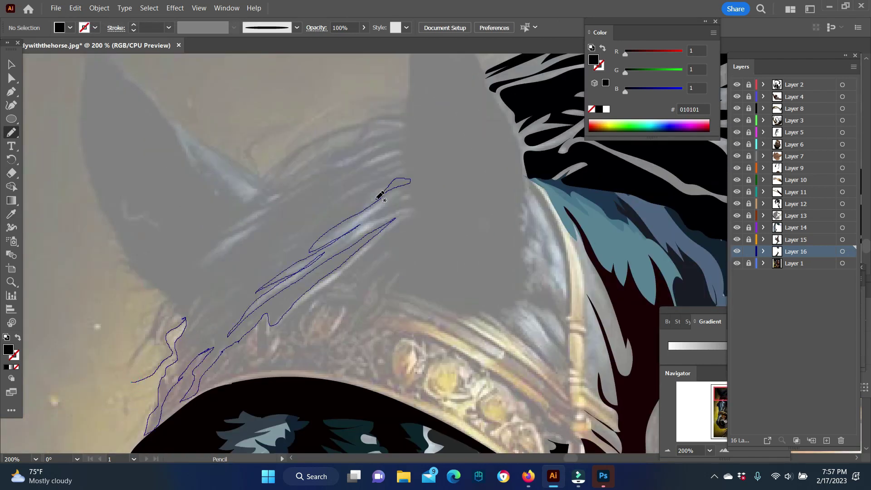
pyautogui.moveTo(206, 296); pyautogui.dragTo(168, 313)
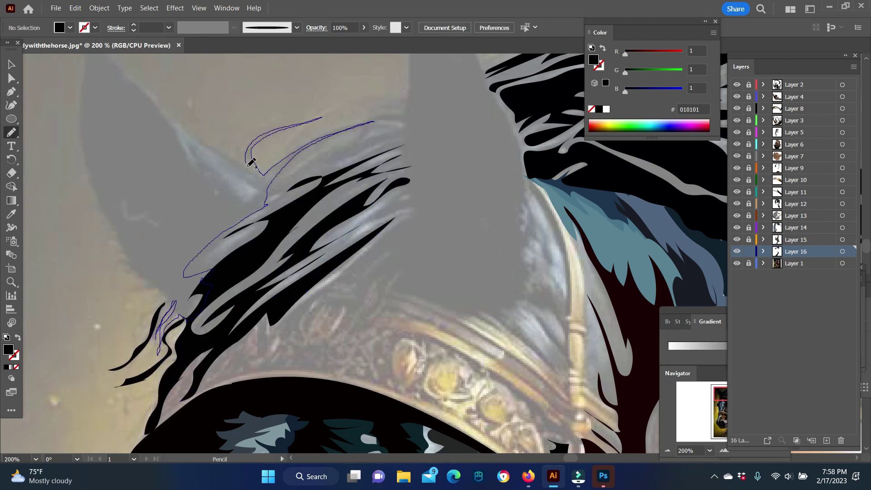
# - Outline the horse's left ear, add Layer 17, and open the fill to set 161C1E
pyautogui.scroll(3, 240, 259)
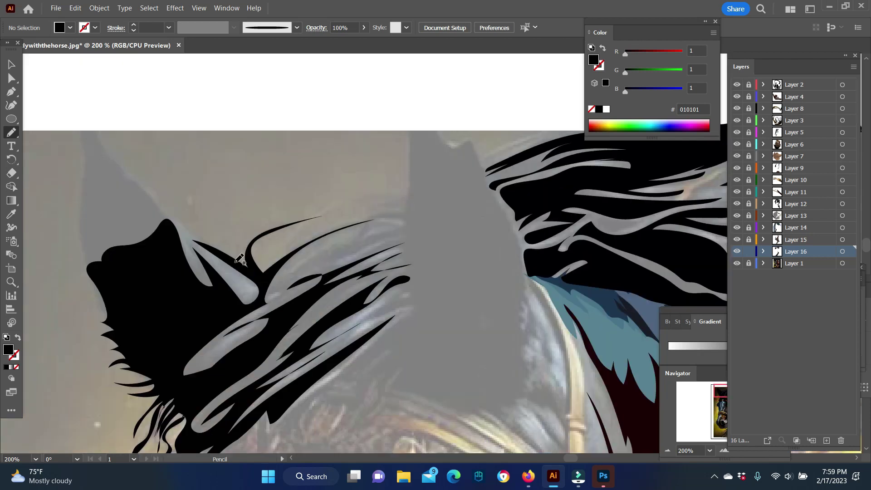
pyautogui.scroll(-5, 163, 261)
pyautogui.scroll(5, 408, 279)
pyautogui.moveTo(270, 280); pyautogui.dragTo(363, 229)
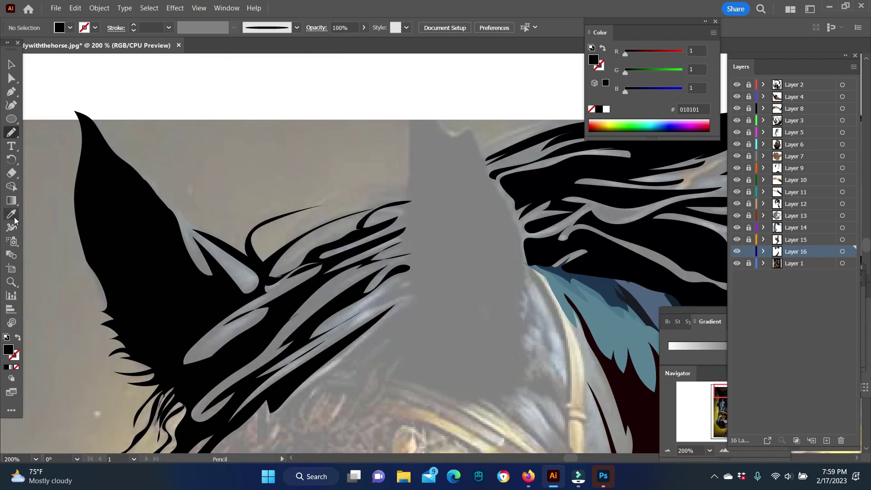
pyautogui.hotkey('ctrl', 'l')
pyautogui.moveTo(81, 110); pyautogui.dragTo(78, 112)
pyautogui.doubleClick(9, 349)
# - Confirm the black fill and trace the horse's right ear in dark shapes
pyautogui.click(824, 220)
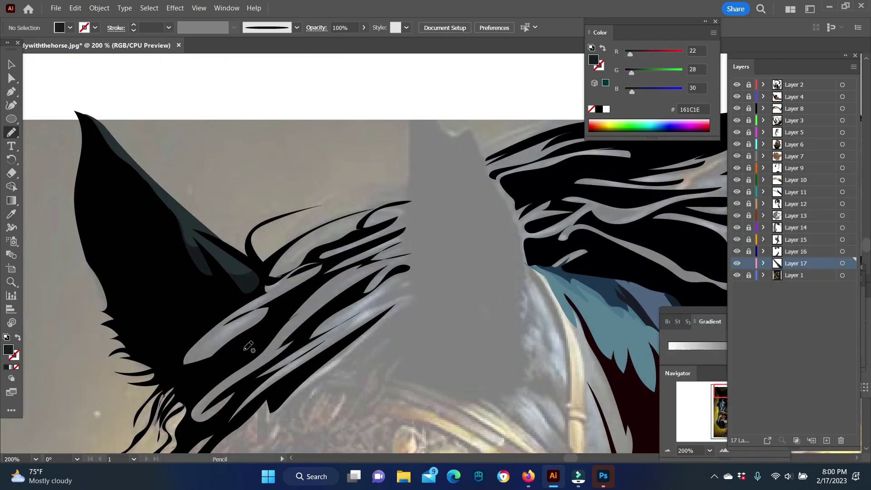
pyautogui.scroll(-3, 337, 374)
pyautogui.scroll(4, 401, 136)
pyautogui.moveTo(401, 101); pyautogui.dragTo(397, 313)
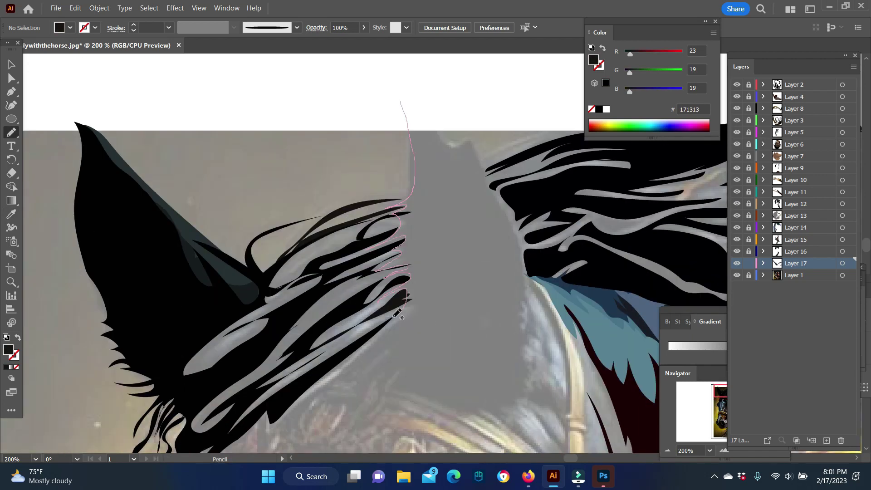
pyautogui.moveTo(488, 178); pyautogui.dragTo(488, 179)
pyautogui.scroll(-3, 499, 195)
pyautogui.moveTo(524, 227); pyautogui.dragTo(539, 260)
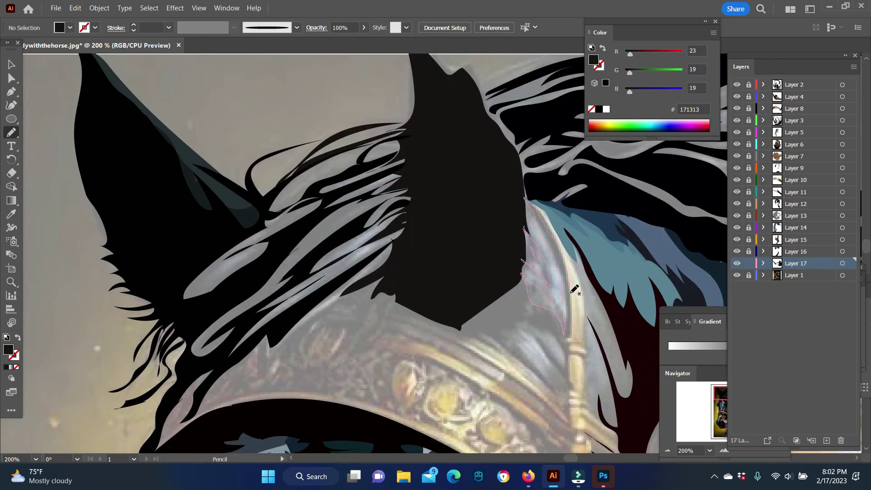
pyautogui.moveTo(520, 196); pyautogui.dragTo(521, 196)
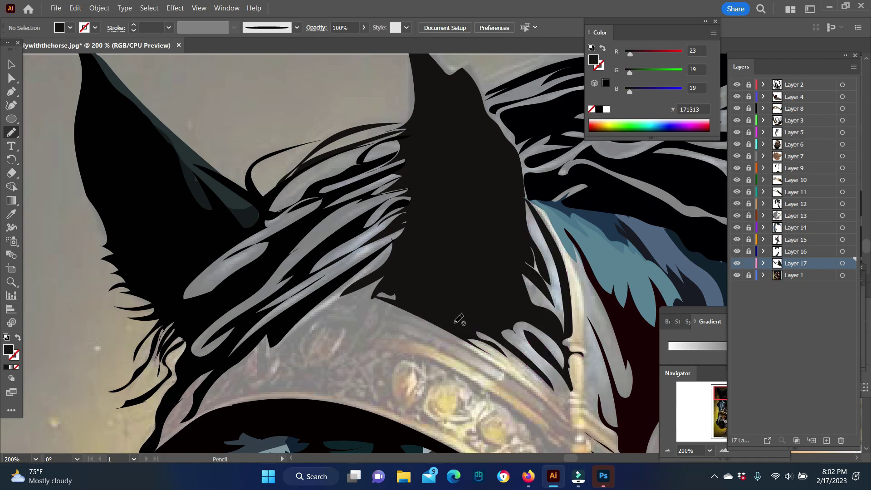
# - Trace dark pieces along the crown edge
pyautogui.scroll(-4, 457, 316)
pyautogui.moveTo(339, 202); pyautogui.dragTo(269, 285)
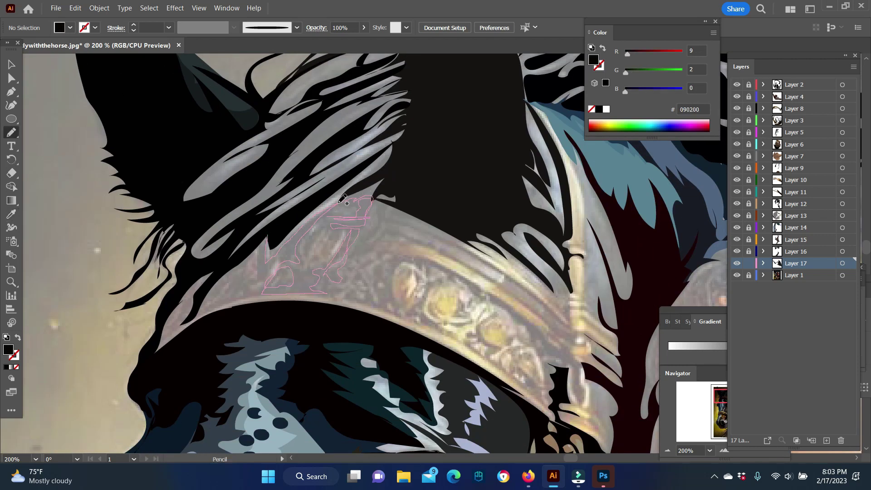
pyautogui.moveTo(343, 199); pyautogui.dragTo(344, 200)
pyautogui.moveTo(480, 264); pyautogui.dragTo(371, 202)
pyautogui.moveTo(386, 252)
pyautogui.mouseDown()
pyautogui.moveTo(376, 278)
pyautogui.moveTo(385, 254)
pyautogui.mouseUp()
pyautogui.rightClick(259, 152)
pyautogui.scroll(-3, 259, 153)
# - Pick a new fill colour and trace grey strands across the mane
pyautogui.press('i')
pyautogui.doubleClick(8, 349)
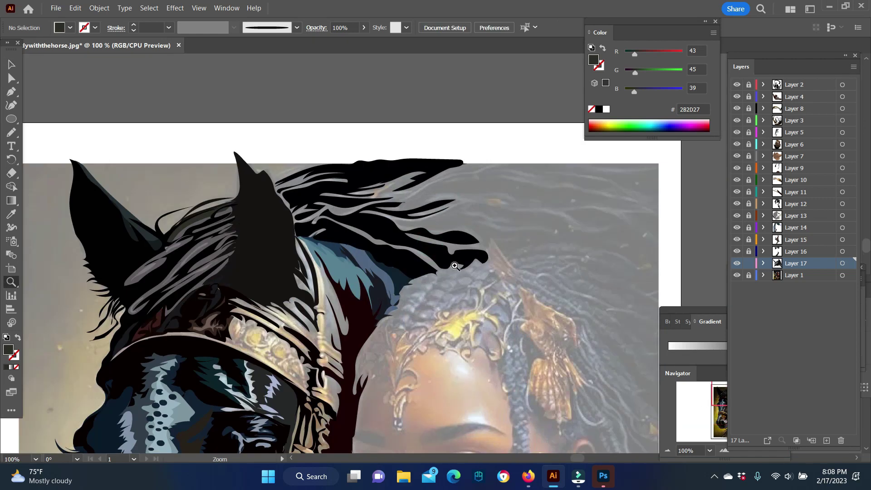
pyautogui.click(454, 266)
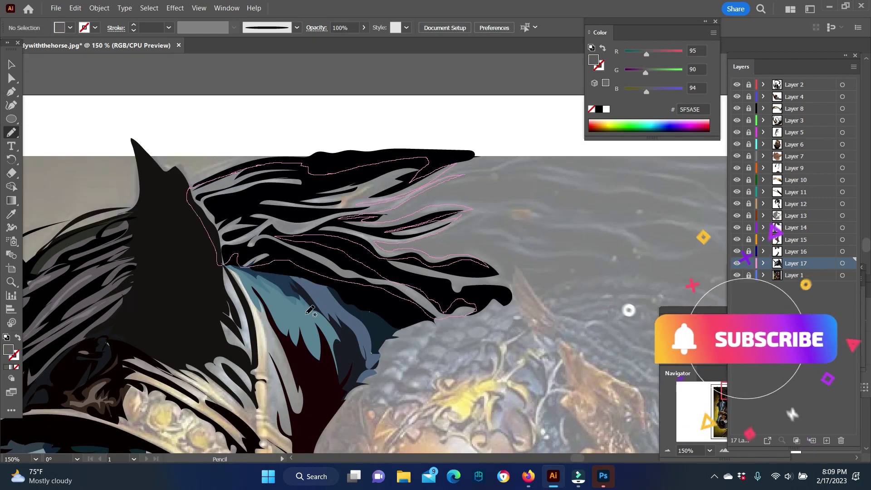
pyautogui.press('n')
pyautogui.moveTo(410, 172); pyautogui.dragTo(297, 203)
pyautogui.moveTo(272, 170); pyautogui.dragTo(191, 192)
pyautogui.moveTo(333, 217); pyautogui.dragTo(238, 245)
pyautogui.moveTo(241, 218); pyautogui.dragTo(224, 235)
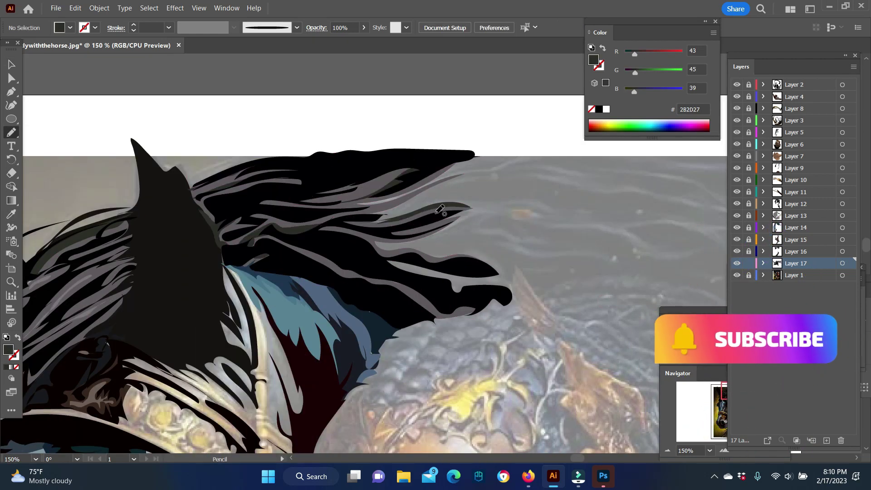
# - Trace black strands and the top edge of the mane
pyautogui.hscroll(5, 440, 210)
pyautogui.scroll(-1, 327, 305)
pyautogui.moveTo(249, 208); pyautogui.dragTo(246, 206)
pyautogui.moveTo(305, 133)
pyautogui.mouseDown()
pyautogui.moveTo(473, 130)
pyautogui.moveTo(254, 136)
pyautogui.mouseUp()
pyautogui.scroll(-2, 443, 229)
pyautogui.moveTo(430, 240); pyautogui.dragTo(433, 202)
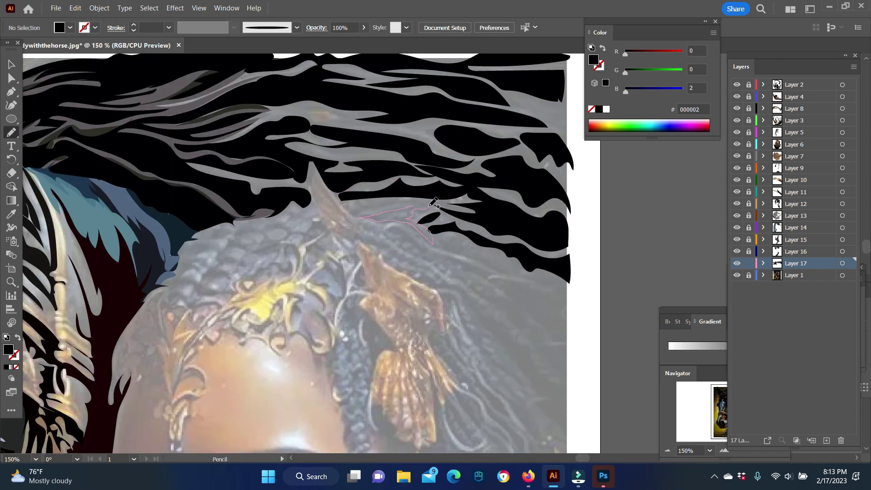
pyautogui.scroll(-1, 433, 201)
pyautogui.scroll(-1, 433, 202)
pyautogui.scroll(-1, 433, 202)
pyautogui.moveTo(438, 168); pyautogui.dragTo(396, 137)
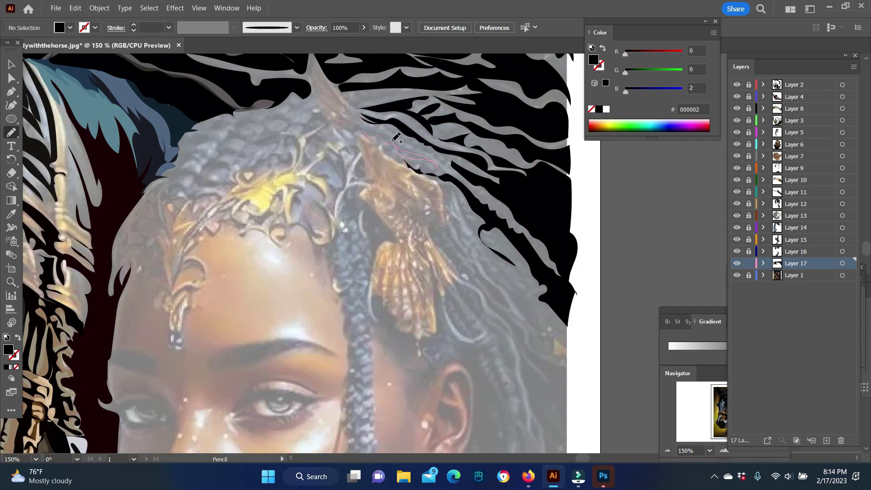
pyautogui.scroll(3, 396, 137)
# - Add Layer 18 and draw grey highlight strands over the black hair
pyautogui.hotkey('ctrl', 'l')
pyautogui.moveTo(249, 134); pyautogui.dragTo(390, 134)
pyautogui.moveTo(437, 233); pyautogui.dragTo(507, 249)
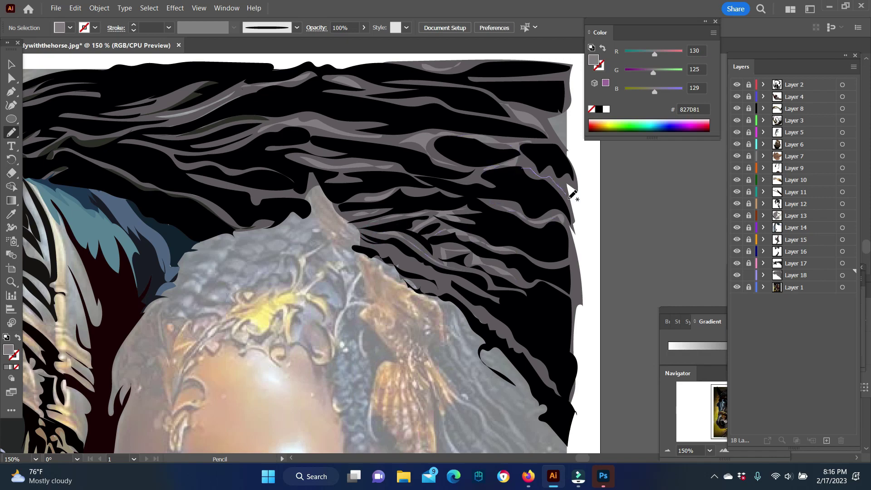
pyautogui.scroll(3, 569, 196)
pyautogui.scroll(-3, 317, 227)
pyautogui.scroll(3, 318, 226)
# - Add Layer 19, trace the orange B85800 headpiece point, and sample a dark brown
pyautogui.hotkey('ctrl', 'l')
pyautogui.moveTo(424, 146); pyautogui.dragTo(441, 208)
pyautogui.press('i')
pyautogui.click(465, 238)
# - Trace headpiece sections below the orange shape
pyautogui.scroll(-1, 476, 227)
pyautogui.press('n')
pyautogui.moveTo(459, 171); pyautogui.dragTo(456, 222)
pyautogui.hotkey('ctrl', '=')
pyautogui.moveTo(350, 182); pyautogui.dragTo(344, 141)
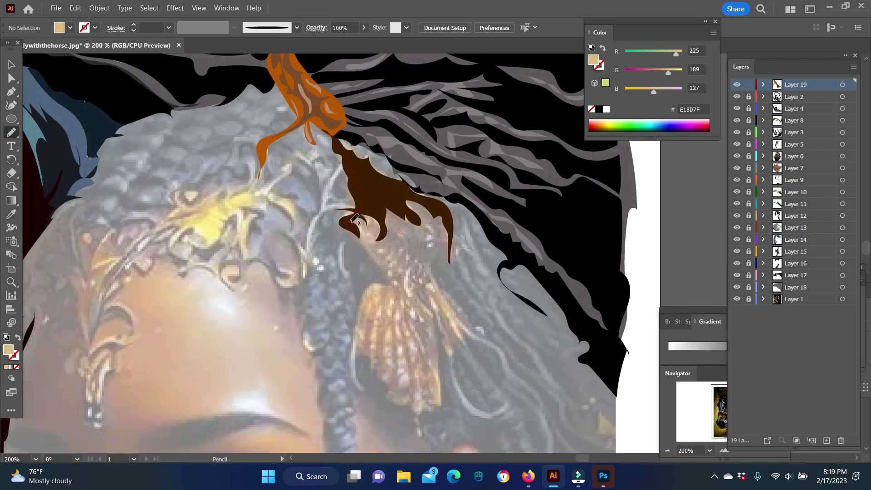
pyautogui.scroll(-2, 362, 227)
pyautogui.moveTo(401, 134)
pyautogui.mouseDown()
pyautogui.moveTo(411, 215)
pyautogui.moveTo(426, 152)
pyautogui.moveTo(475, 180)
pyautogui.mouseUp()
# - Restack the new headpiece shape with the Arrange options
pyautogui.rightClick(426, 152)
pyautogui.click(657, 405)
pyautogui.rightClick(443, 155)
pyautogui.click(657, 415)
# - Trace dark hair shapes above and beside the ear
pyautogui.scroll(-2, 474, 176)
pyautogui.scroll(-2, 474, 176)
pyautogui.moveTo(432, 141); pyautogui.dragTo(465, 227)
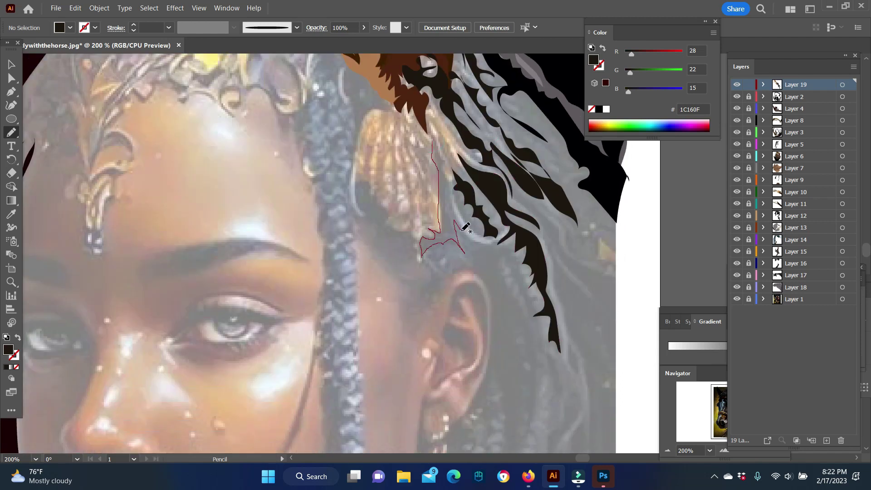
pyautogui.scroll(-2, 461, 196)
pyautogui.moveTo(499, 190); pyautogui.dragTo(552, 368)
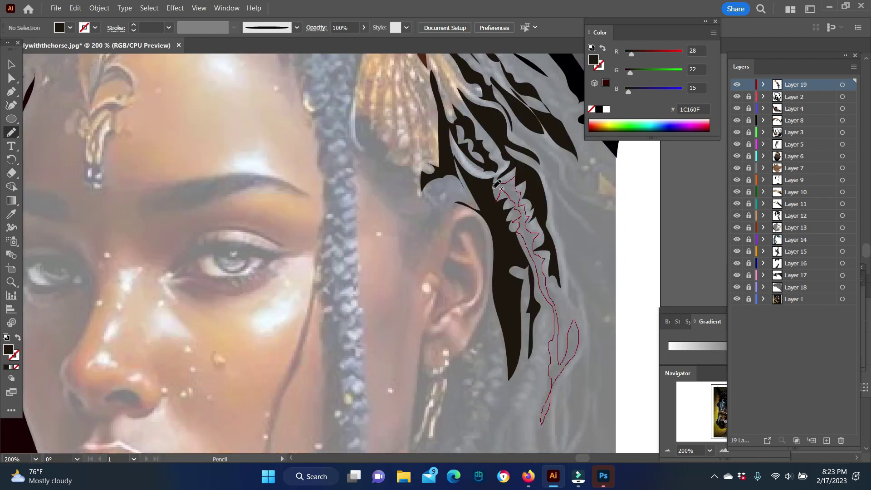
pyautogui.scroll(2, 496, 183)
pyautogui.moveTo(510, 145); pyautogui.dragTo(619, 259)
pyautogui.scroll(-3, 616, 271)
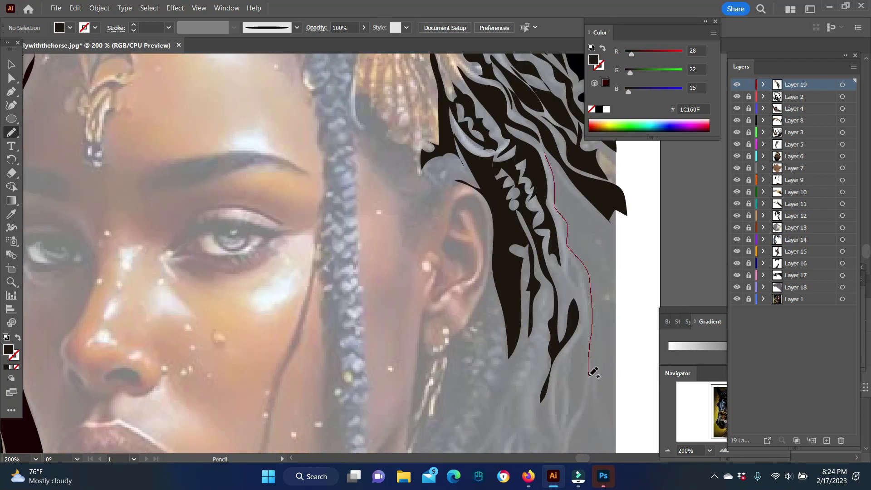
pyautogui.scroll(-2, 631, 261)
pyautogui.scroll(-5, 636, 257)
pyautogui.scroll(-5, 630, 256)
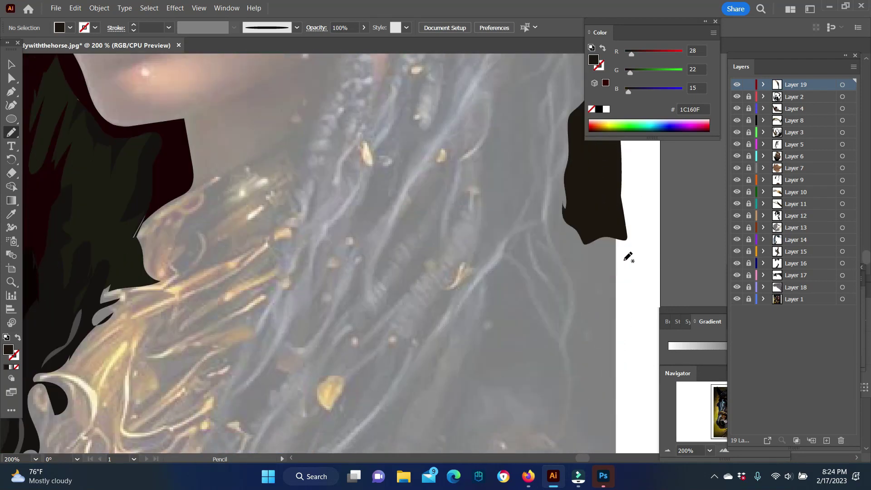
pyautogui.scroll(10, 625, 272)
pyautogui.scroll(-3, 489, 194)
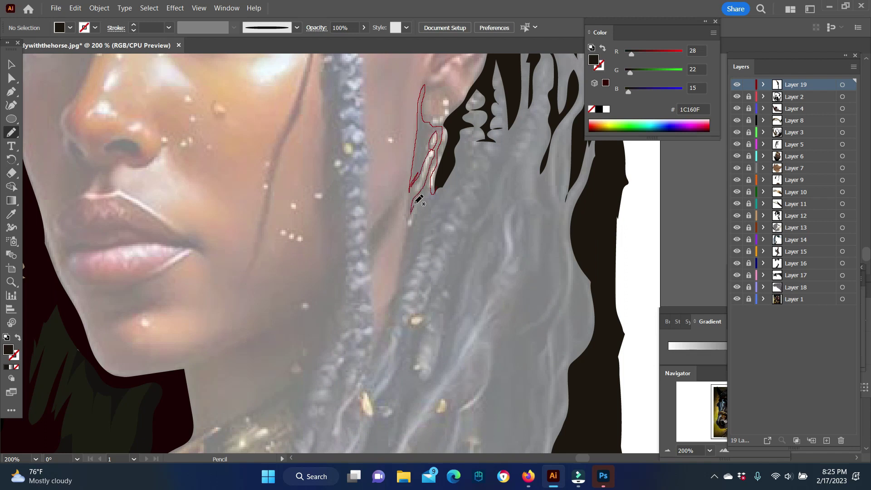
pyautogui.moveTo(426, 237); pyautogui.dragTo(482, 204)
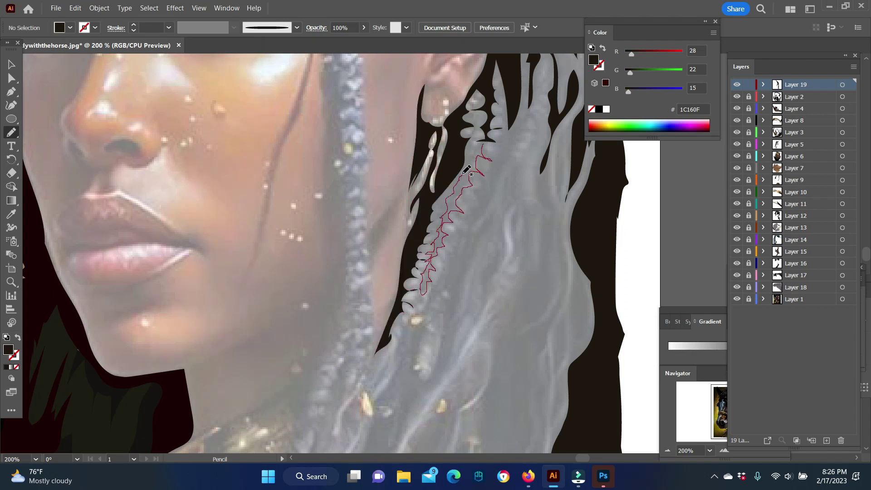
# - Outline the hair near the earring and the braid below the ear
pyautogui.scroll(-5, 467, 170)
pyautogui.moveTo(417, 141); pyautogui.dragTo(389, 188)
pyautogui.scroll(4, 454, 182)
pyautogui.moveTo(506, 108); pyautogui.dragTo(475, 192)
pyautogui.moveTo(463, 311)
pyautogui.mouseDown()
pyautogui.moveTo(506, 111)
pyautogui.moveTo(522, 169)
pyautogui.mouseUp()
# - Trace a long hair strand down the neck and dark shapes at lower right
pyautogui.scroll(-1, 498, 181)
pyautogui.scroll(-1, 522, 162)
pyautogui.scroll(-1, 529, 161)
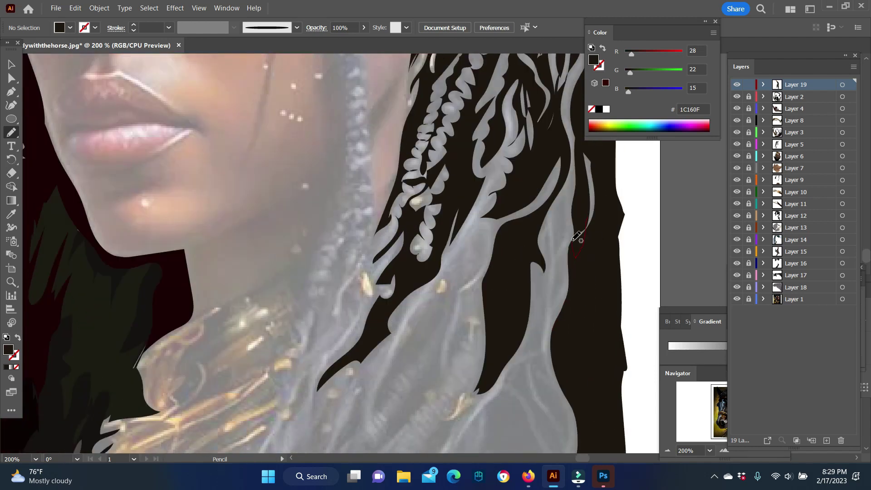
pyautogui.scroll(-2, 544, 227)
pyautogui.scroll(-2, 558, 272)
pyautogui.moveTo(530, 161)
pyautogui.mouseDown()
pyautogui.moveTo(576, 334)
pyautogui.moveTo(569, 315)
pyautogui.mouseUp()
pyautogui.scroll(-1, 569, 315)
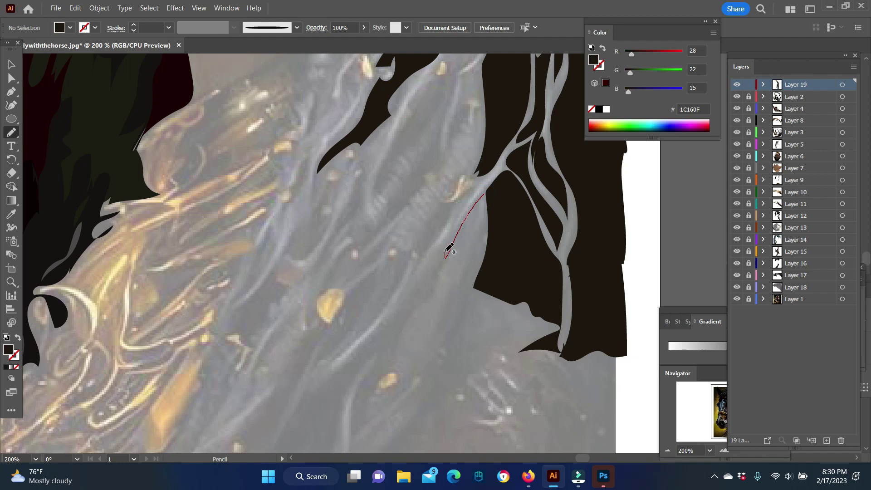
pyautogui.moveTo(483, 201); pyautogui.dragTo(453, 302)
pyautogui.moveTo(541, 337); pyautogui.dragTo(521, 347)
# - Trace dark hair shapes near the shoulder
pyautogui.moveTo(476, 165)
pyautogui.mouseDown()
pyautogui.moveTo(358, 236)
pyautogui.moveTo(387, 245)
pyautogui.moveTo(394, 228)
pyautogui.mouseUp()
pyautogui.scroll(-2, 394, 229)
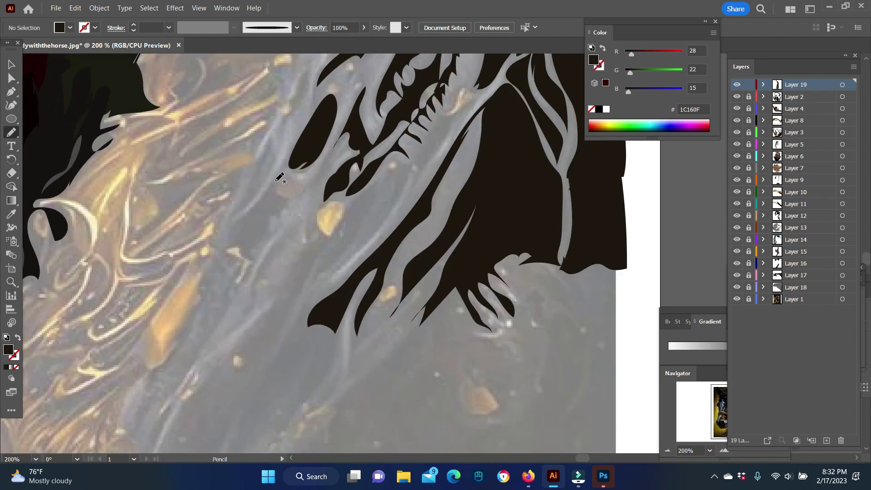
pyautogui.moveTo(397, 155); pyautogui.dragTo(334, 237)
pyautogui.moveTo(447, 105); pyautogui.dragTo(454, 96)
pyautogui.scroll(-1, 453, 96)
pyautogui.scroll(-1, 454, 96)
pyautogui.moveTo(204, 349); pyautogui.dragTo(175, 327)
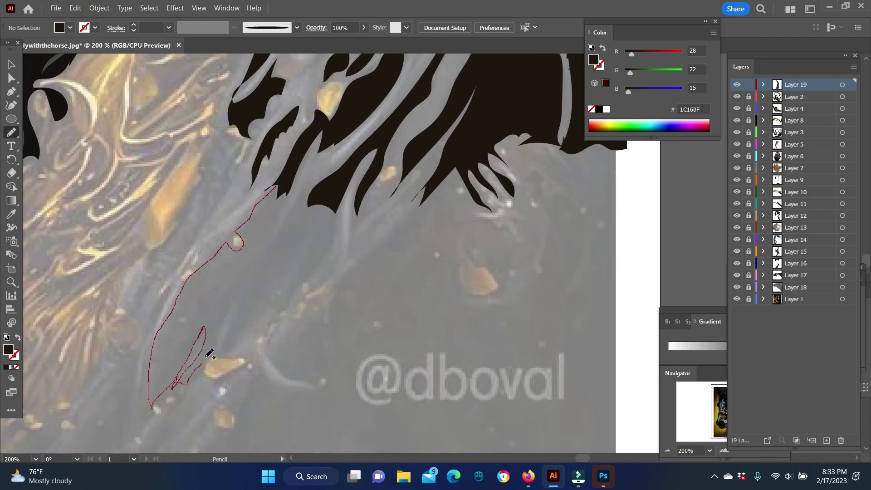
# - Check the whole artwork, then trace hair pieces near the headpiece
pyautogui.press('z')
pyautogui.keyDown('alt'); pyautogui.click(420, 214); pyautogui.keyUp('alt')
pyautogui.hotkey('ctrl', '=')
pyautogui.hotkey('ctrl', '=')
pyautogui.hotkey('ctrl', '=')
pyautogui.press('n')
pyautogui.moveTo(325, 150)
pyautogui.mouseDown()
pyautogui.moveTo(304, 154)
pyautogui.moveTo(324, 156)
pyautogui.mouseUp()
pyautogui.moveTo(406, 156); pyautogui.dragTo(405, 144)
pyautogui.scroll(-2, 406, 154)
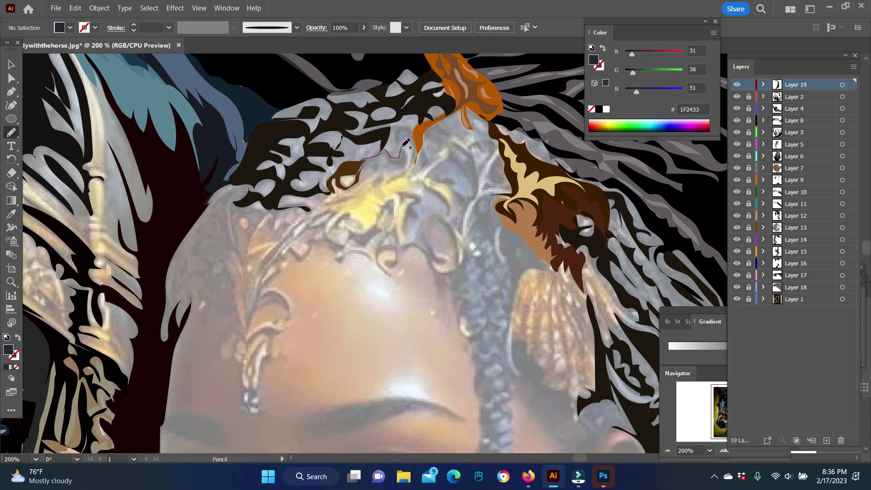
# - Draw dark closed shapes along the upper braid
pyautogui.moveTo(455, 222); pyautogui.dragTo(492, 150)
pyautogui.scroll(-2, 492, 149)
pyautogui.moveTo(499, 123)
pyautogui.mouseDown()
pyautogui.moveTo(502, 188)
pyautogui.moveTo(480, 172)
pyautogui.moveTo(493, 154)
pyautogui.mouseUp()
pyautogui.press('n')
pyautogui.scroll(-3, 478, 163)
pyautogui.scroll(-4, 474, 149)
pyautogui.scroll(-3, 494, 154)
pyautogui.moveTo(487, 182); pyautogui.dragTo(505, 275)
pyautogui.moveTo(495, 205); pyautogui.dragTo(484, 184)
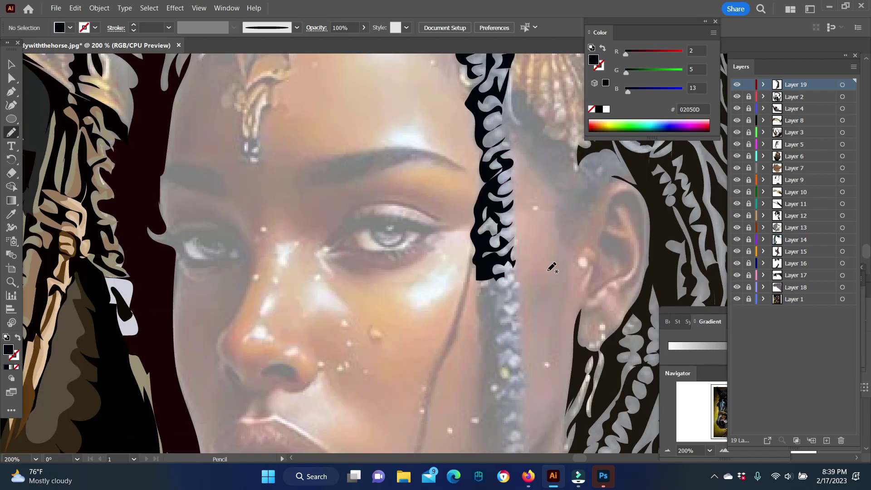
# - Continue tracing dark braid shapes further down
pyautogui.scroll(-5, 480, 172)
pyautogui.scroll(-2, 479, 150)
pyautogui.moveTo(477, 117); pyautogui.dragTo(479, 151)
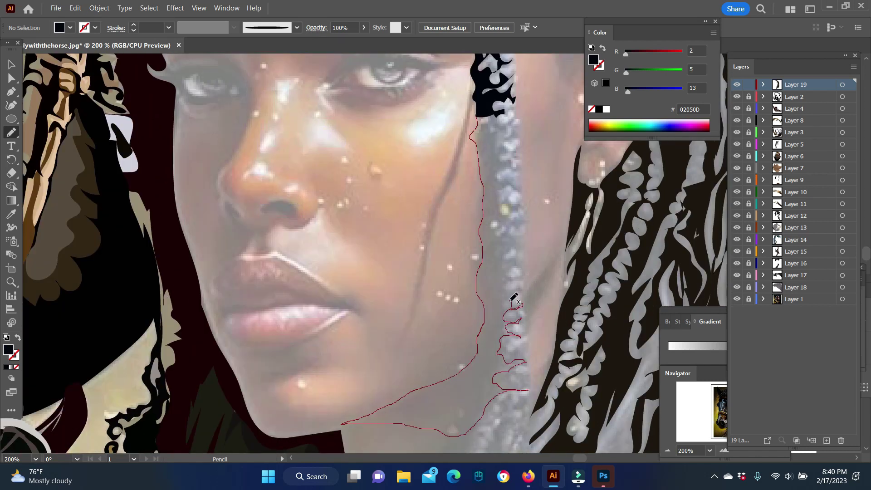
pyautogui.moveTo(482, 111); pyautogui.dragTo(482, 112)
pyautogui.scroll(-9, 481, 136)
pyautogui.moveTo(490, 202); pyautogui.dragTo(468, 252)
pyautogui.moveTo(474, 295); pyautogui.dragTo(471, 309)
pyautogui.scroll(-2, 476, 294)
pyautogui.scroll(8, 521, 303)
pyautogui.moveTo(526, 303); pyautogui.dragTo(518, 146)
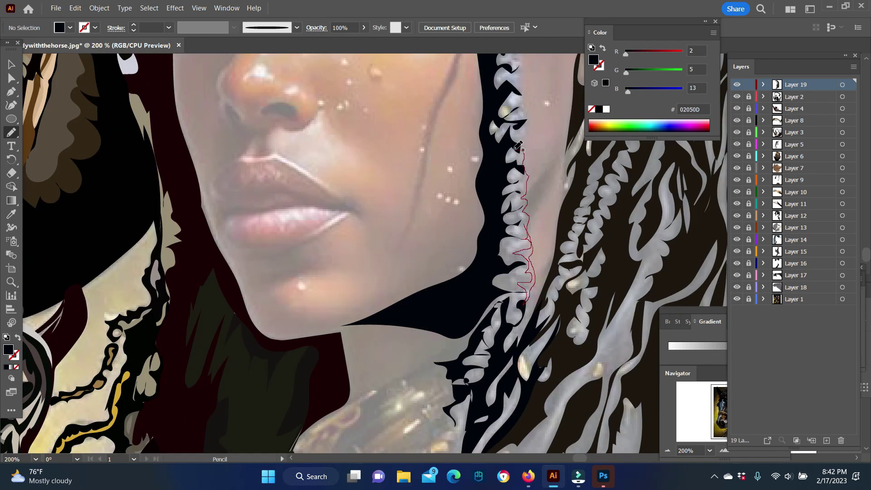
pyautogui.scroll(10, 518, 146)
pyautogui.moveTo(517, 204); pyautogui.dragTo(603, 272)
# - Trace dark hair shapes near the neck and at the artwork's bottom edge
pyautogui.press('v')
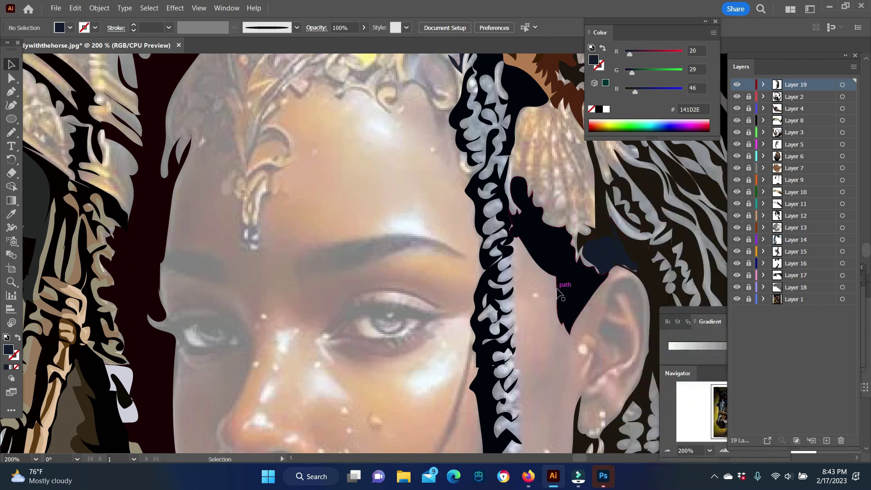
pyautogui.press('n')
pyautogui.scroll(-2, 559, 294)
pyautogui.moveTo(607, 190); pyautogui.dragTo(590, 308)
pyautogui.scroll(-13, 589, 272)
pyautogui.moveTo(453, 212); pyautogui.dragTo(402, 347)
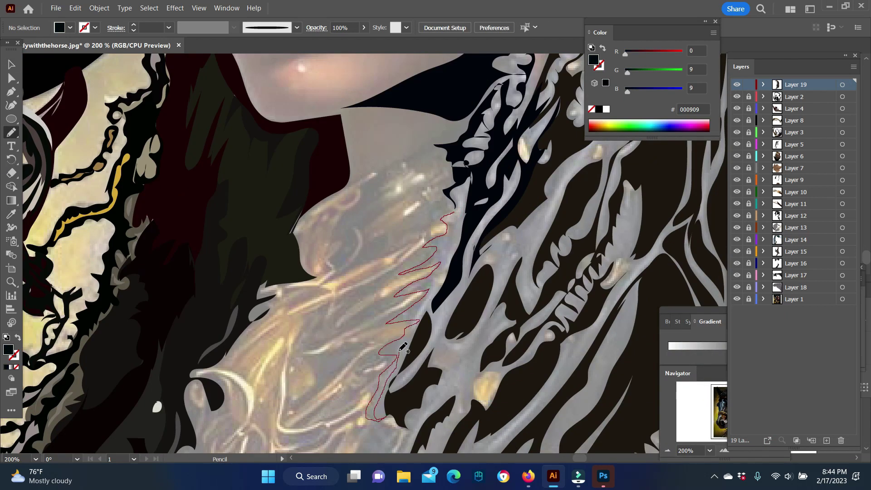
pyautogui.scroll(-5, 402, 347)
pyautogui.scroll(-2, 408, 317)
pyautogui.moveTo(421, 268)
pyautogui.mouseDown()
pyautogui.moveTo(467, 343)
pyautogui.moveTo(462, 89)
pyautogui.moveTo(512, 268)
pyautogui.mouseUp()
# - Trace a dark shape along the braid edge beside the face
pyautogui.scroll(3, 513, 268)
pyautogui.scroll(5, 454, 226)
pyautogui.hotkey('ctrl', '-')
pyautogui.moveTo(317, 142); pyautogui.dragTo(281, 354)
pyautogui.scroll(5, 443, 131)
pyautogui.hotkey('ctrl', '+')
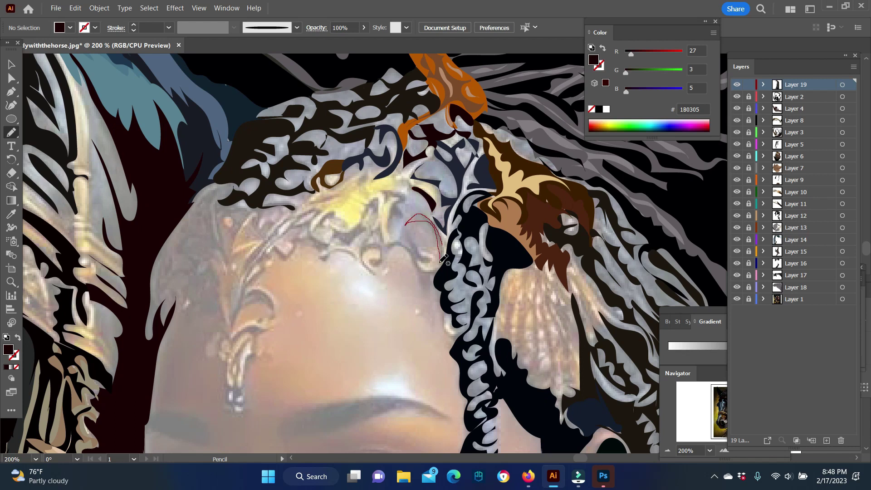
# - Trace dark scroll shapes along the hairline above the headpiece
pyautogui.moveTo(382, 244); pyautogui.dragTo(378, 229)
pyautogui.moveTo(311, 229); pyautogui.dragTo(332, 214)
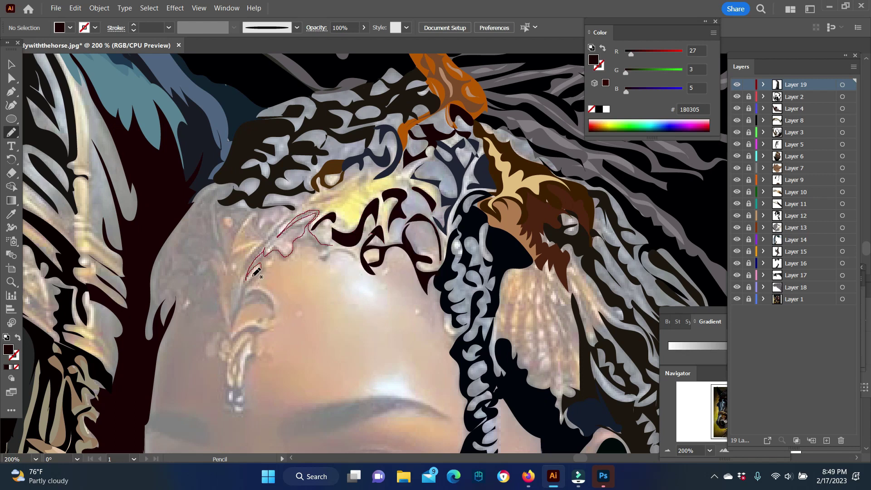
pyautogui.moveTo(256, 272); pyautogui.dragTo(267, 254)
pyautogui.moveTo(191, 252); pyautogui.dragTo(199, 240)
pyautogui.moveTo(181, 276); pyautogui.dragTo(249, 275)
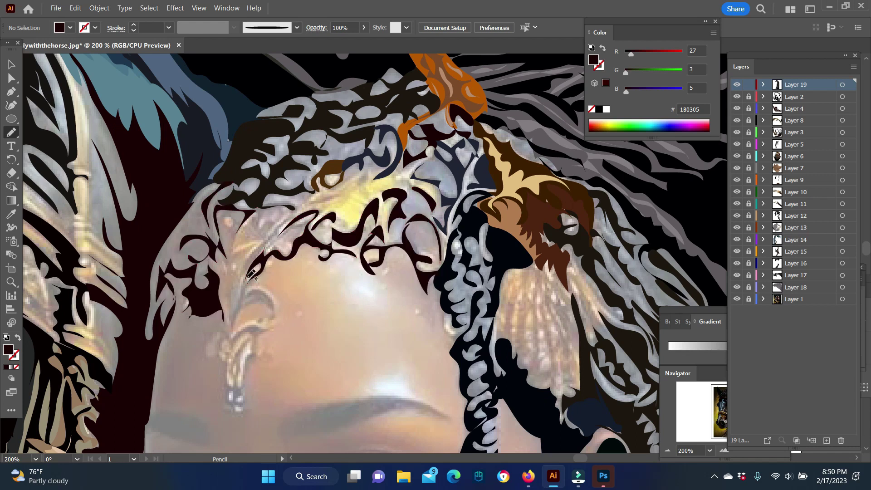
pyautogui.rightClick(286, 217)
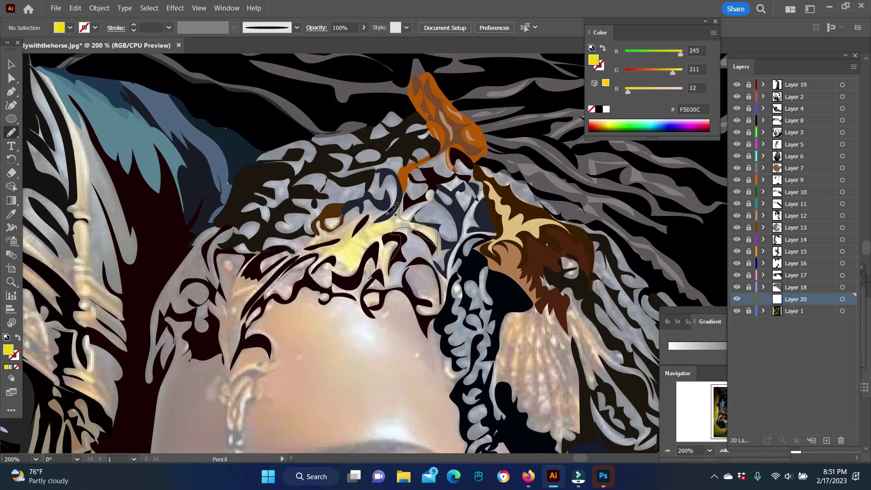
# - Trace a dark forehead-ornament shape, the orange headpiece edges and a light-grey shape over the yellow headpiece
pyautogui.scroll(-3, 348, 219)
pyautogui.moveTo(271, 268); pyautogui.dragTo(232, 288)
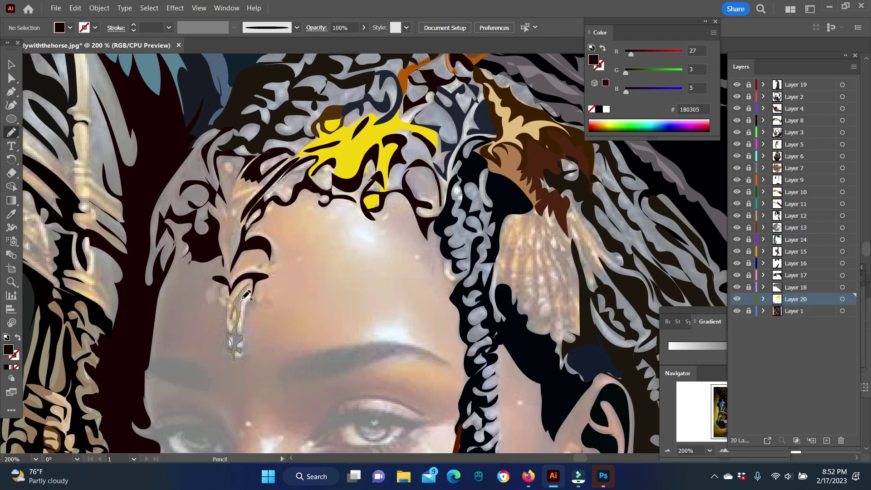
pyautogui.moveTo(244, 339); pyautogui.dragTo(271, 302)
pyautogui.moveTo(271, 268); pyautogui.dragTo(270, 269)
pyautogui.moveTo(253, 165); pyautogui.dragTo(331, 196)
pyautogui.moveTo(436, 106); pyautogui.dragTo(408, 149)
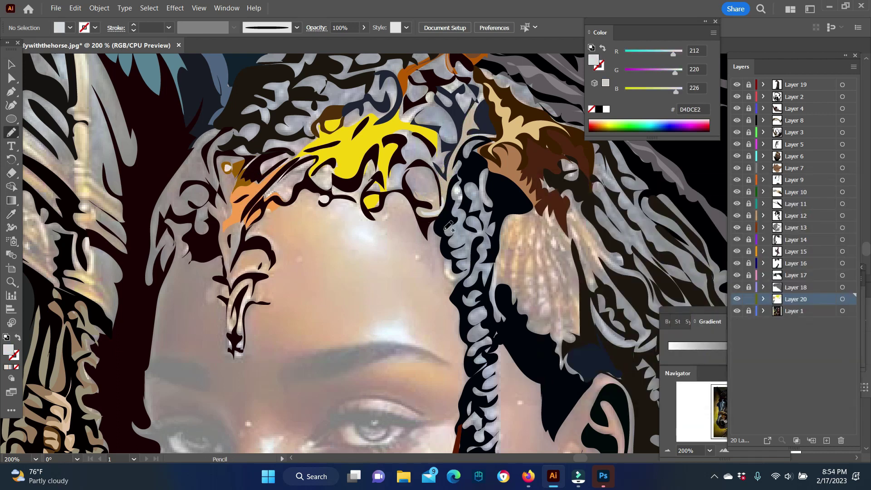
# - Add brown shapes near the left hairline, then deselect them
pyautogui.scroll(1, 345, 206)
pyautogui.scroll(-3, 345, 207)
pyautogui.press('v')
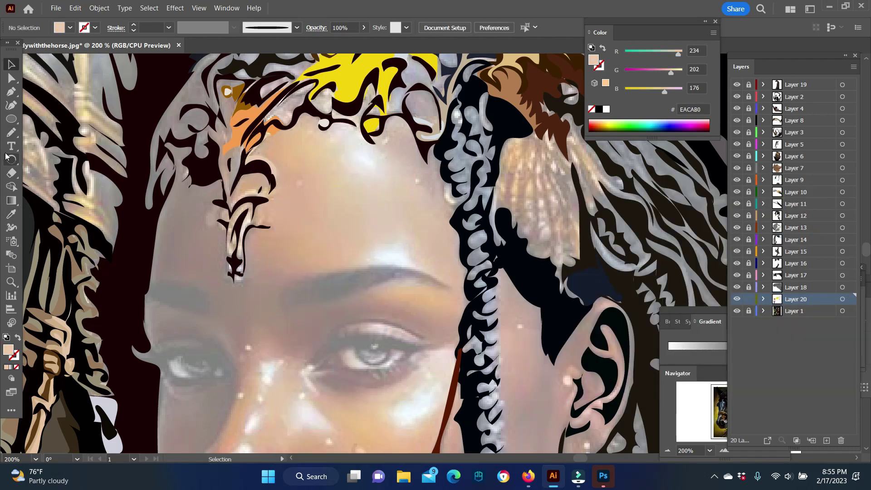
pyautogui.scroll(2, 355, 244)
pyautogui.moveTo(253, 100)
pyautogui.mouseDown()
pyautogui.moveTo(238, 152)
pyautogui.moveTo(247, 101)
pyautogui.mouseUp()
pyautogui.press('v')
pyautogui.hotkey('ctrl', 'shift', 'a')
# - Zoom in and trace a cream highlight on the forehead pendant
pyautogui.scroll(2, 206, 410)
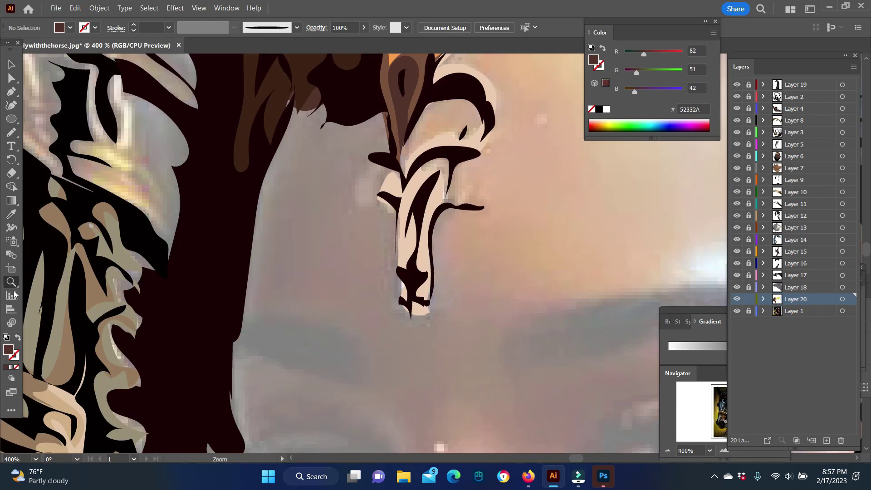
pyautogui.rightClick(392, 143)
pyautogui.press('Escape')
pyautogui.press('n')
pyautogui.moveTo(404, 164)
pyautogui.mouseDown()
pyautogui.moveTo(477, 93)
pyautogui.moveTo(406, 163)
pyautogui.mouseUp()
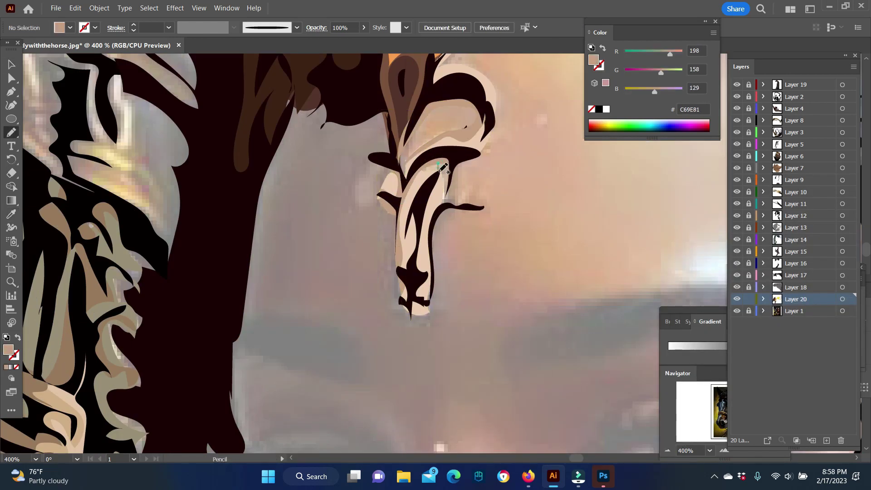
# - Draw several navy hair shapes above the headpiece
pyautogui.scroll(2, 16, 319)
pyautogui.moveTo(451, 181); pyautogui.dragTo(484, 120)
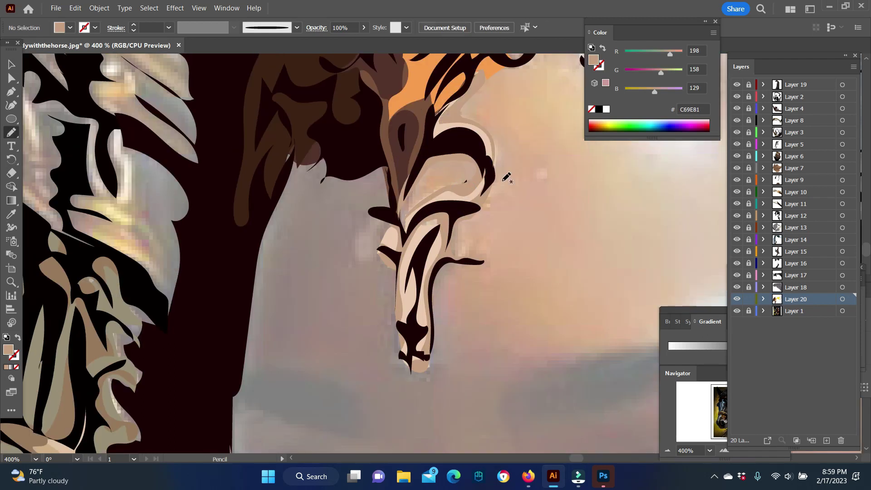
pyautogui.scroll(5, 484, 120)
pyautogui.moveTo(455, 221); pyautogui.dragTo(439, 158)
pyautogui.hscroll(3, 440, 159)
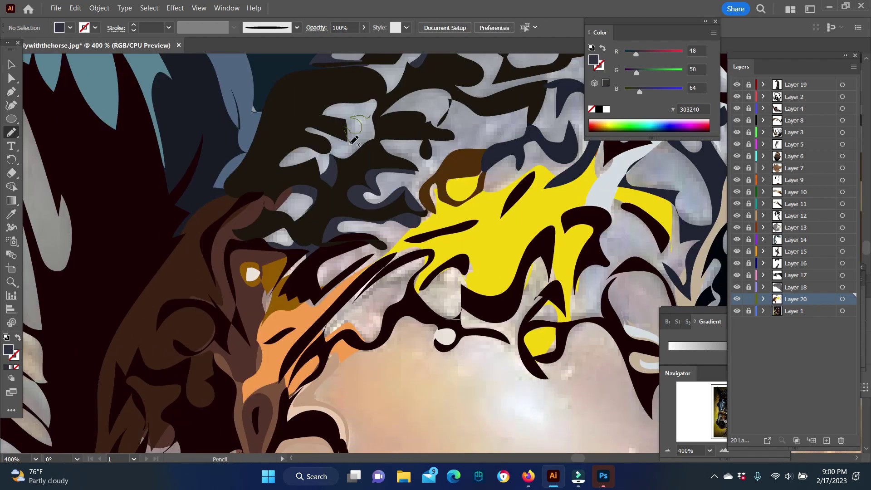
pyautogui.moveTo(405, 128); pyautogui.dragTo(382, 190)
pyautogui.moveTo(515, 103); pyautogui.dragTo(532, 94)
pyautogui.scroll(4, 408, 181)
pyautogui.hscroll(6, 408, 181)
pyautogui.moveTo(311, 225); pyautogui.dragTo(272, 227)
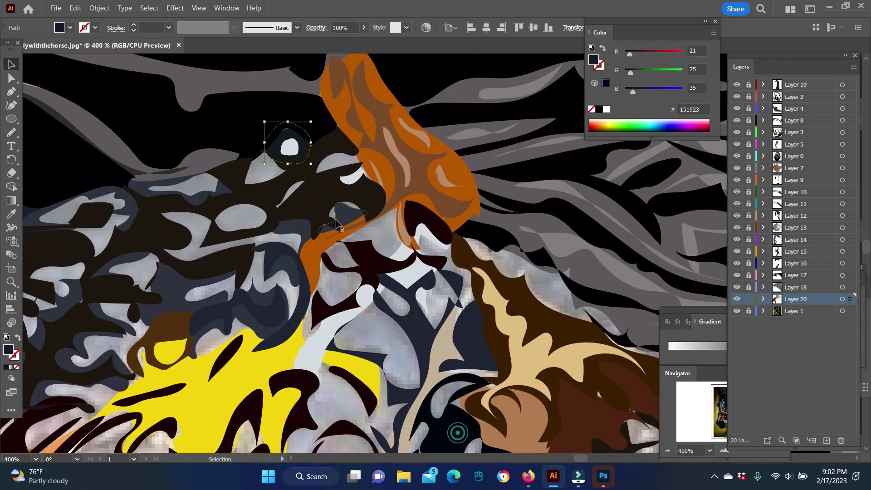
# - At 200% on new Layer 21, trace mauve hair shapes beside the yellow headpiece, sampling mauve tones
pyautogui.hotkey('ctrl', '-')
pyautogui.hotkey('ctrl', '-')
pyautogui.hotkey('ctrl', 'l')
pyautogui.click(12, 213)
pyautogui.click(299, 251)
pyautogui.press('n')
pyautogui.moveTo(272, 254); pyautogui.dragTo(368, 300)
pyautogui.moveTo(467, 218); pyautogui.dragTo(435, 181)
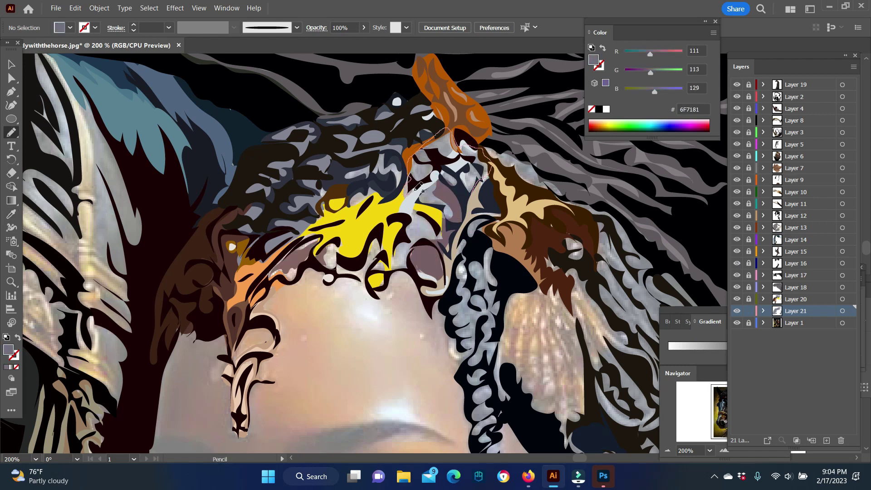
pyautogui.press('i')
pyautogui.click(453, 144)
# - Zoom in on the ear and trace dark brown strands of the ornament
pyautogui.press('n')
pyautogui.hotkey('ctrl', '0')
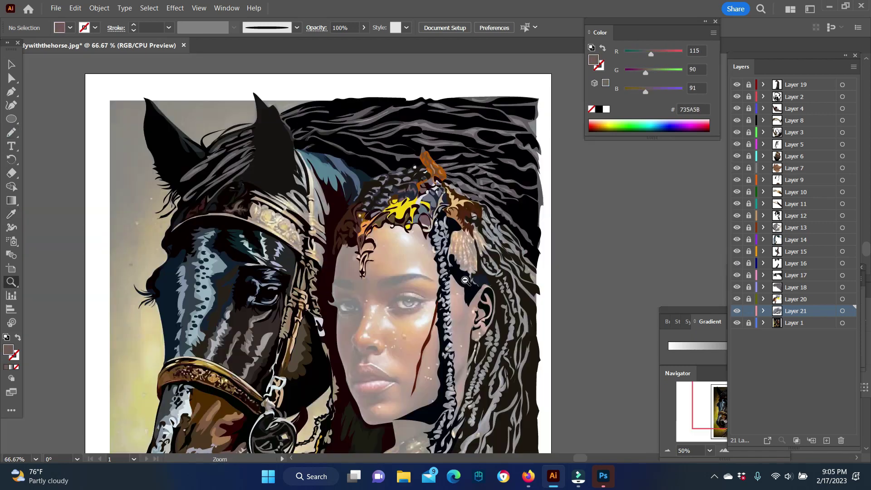
pyautogui.hotkey('ctrl', '+')
pyautogui.moveTo(436, 153)
pyautogui.mouseDown()
pyautogui.moveTo(479, 201)
pyautogui.moveTo(437, 154)
pyautogui.mouseUp()
pyautogui.moveTo(413, 135); pyautogui.dragTo(407, 276)
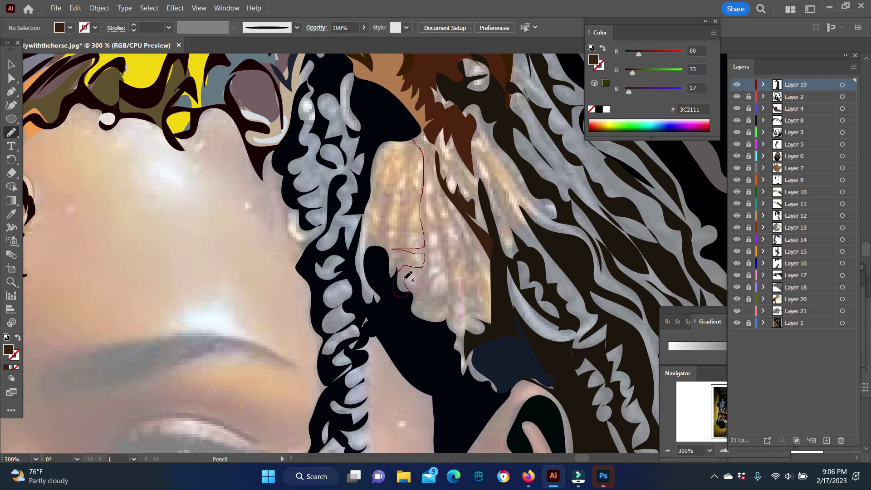
pyautogui.moveTo(436, 221); pyautogui.dragTo(414, 139)
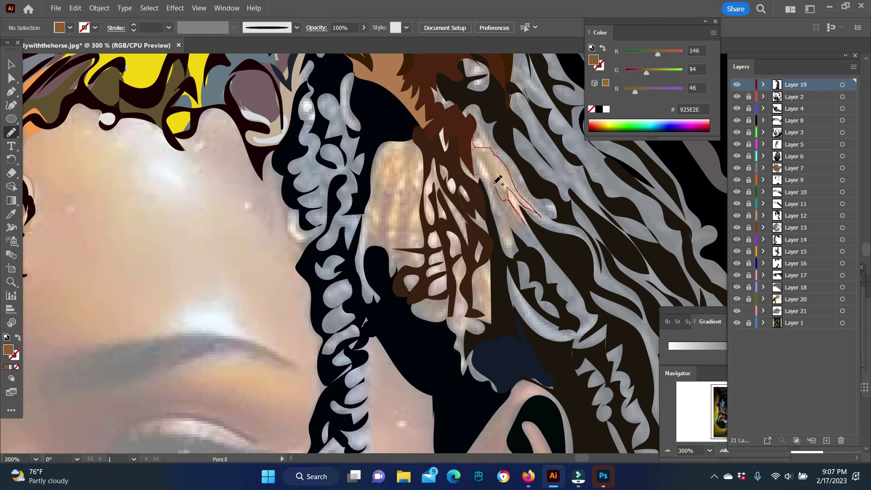
# - Sample a pinkish-brown from the ornament and trace a shape below the brown hair
pyautogui.click(11, 214)
pyautogui.click(445, 283)
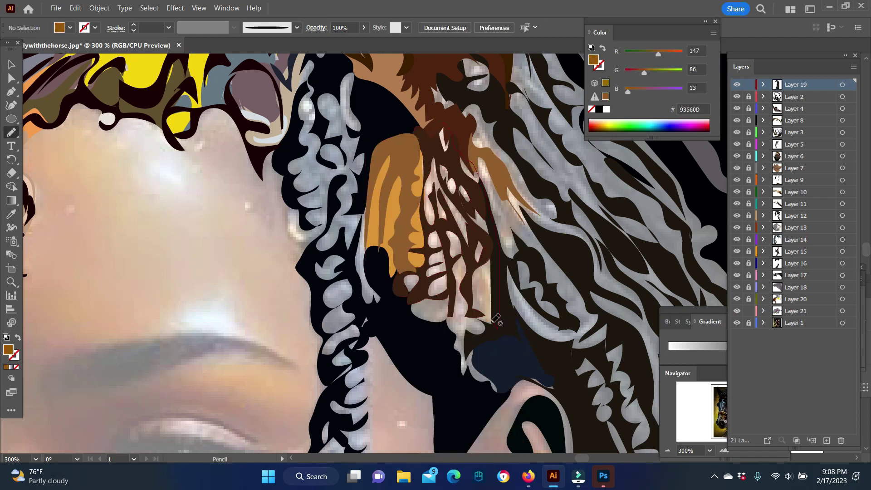
pyautogui.press('n')
pyautogui.moveTo(445, 283); pyautogui.dragTo(444, 245)
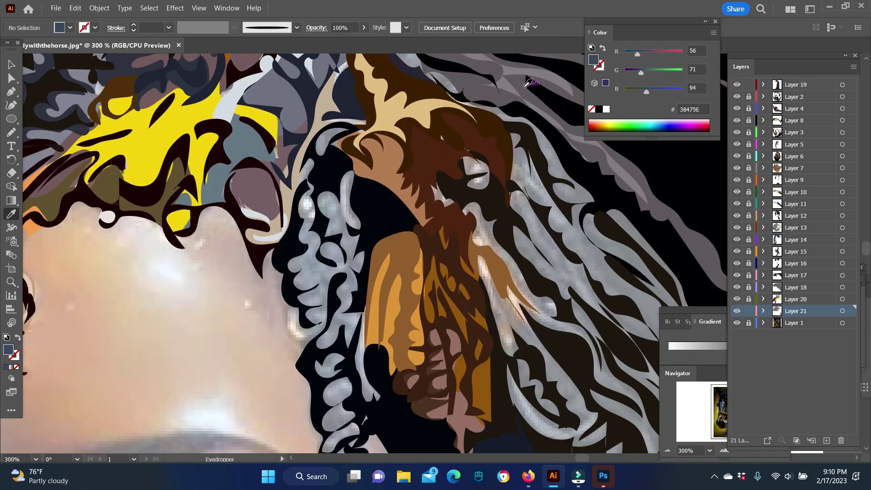
# - Draw a grey braid shape, then change its fill to a cooler grey in the Color Picker
pyautogui.press('i')
pyautogui.click(41, 281)
pyautogui.press('n')
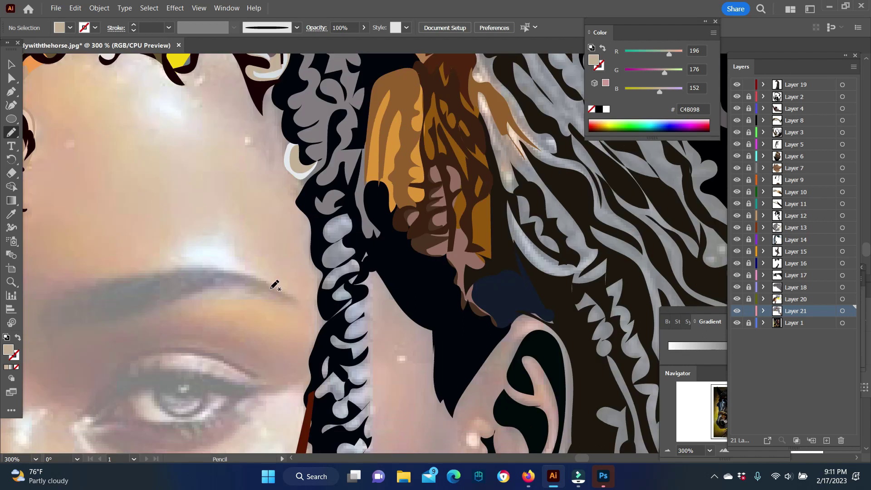
pyautogui.scroll(-5, 278, 284)
pyautogui.rightClick(377, 145)
pyautogui.press('Escape')
pyautogui.scroll(-3, 376, 146)
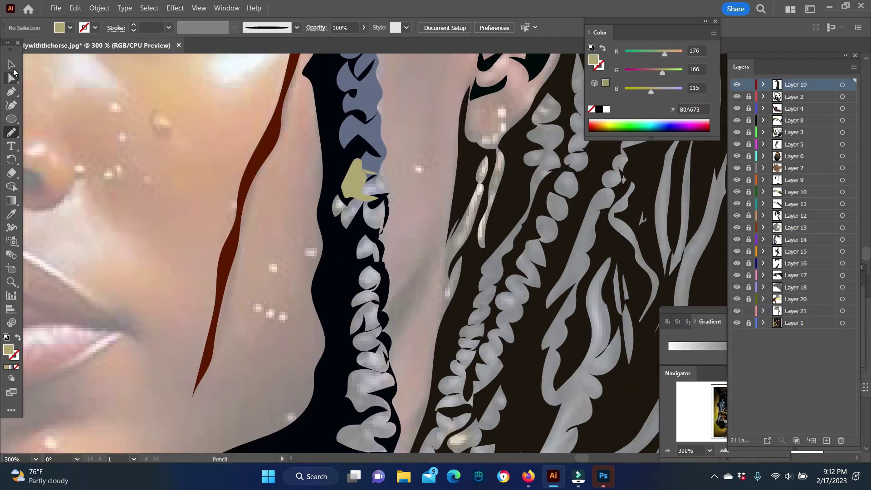
pyautogui.moveTo(379, 143); pyautogui.dragTo(368, 236)
pyautogui.doubleClick(8, 349)
pyautogui.click(810, 252)
pyautogui.scroll(-5, 272, 226)
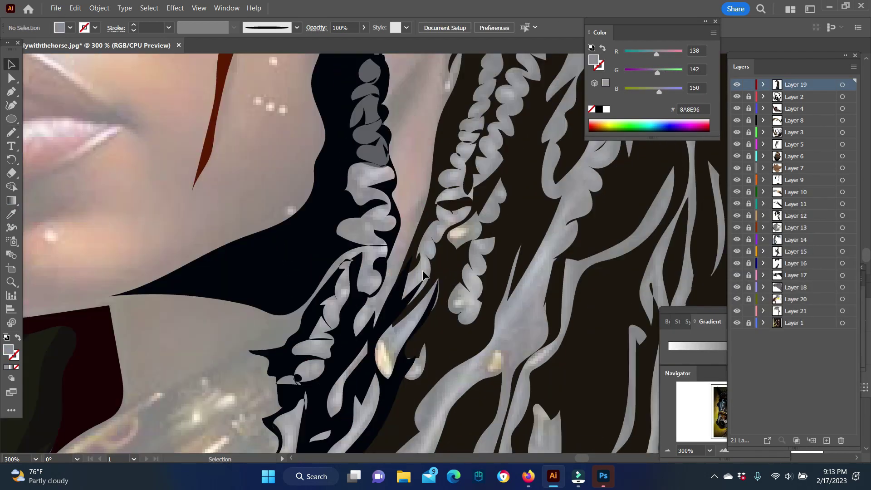
# - Sample a pale pink and trace a highlight in the hair right of the face
pyautogui.press('v')
pyautogui.click(11, 215)
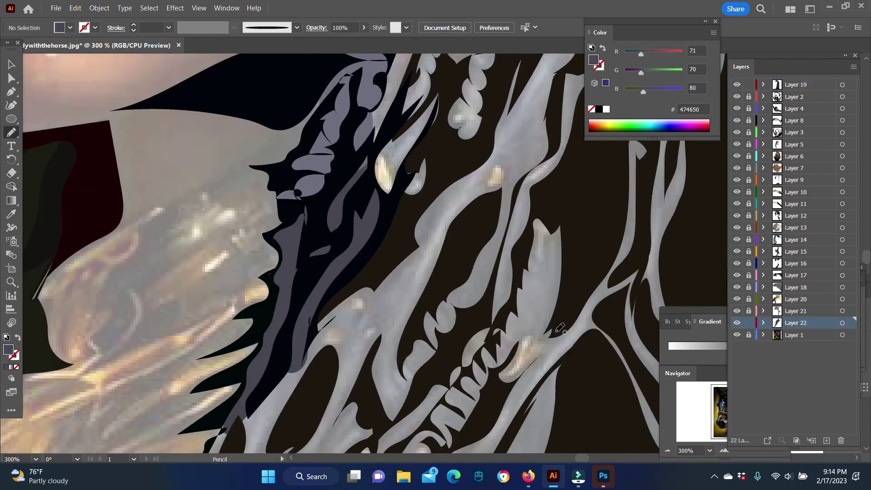
pyautogui.scroll(5, 272, 226)
pyautogui.click(490, 104)
pyautogui.press('n')
pyautogui.moveTo(498, 120); pyautogui.dragTo(446, 267)
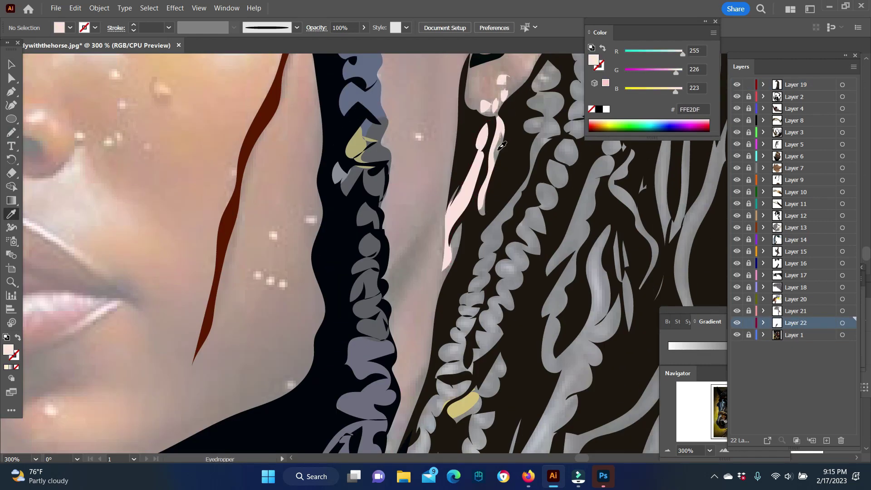
# - At 150% zoom, draw dark brown lower-hair shapes and small golden-orange accents
pyautogui.press('z')
pyautogui.keyDown('alt'); pyautogui.click(458, 253); pyautogui.keyUp('alt')
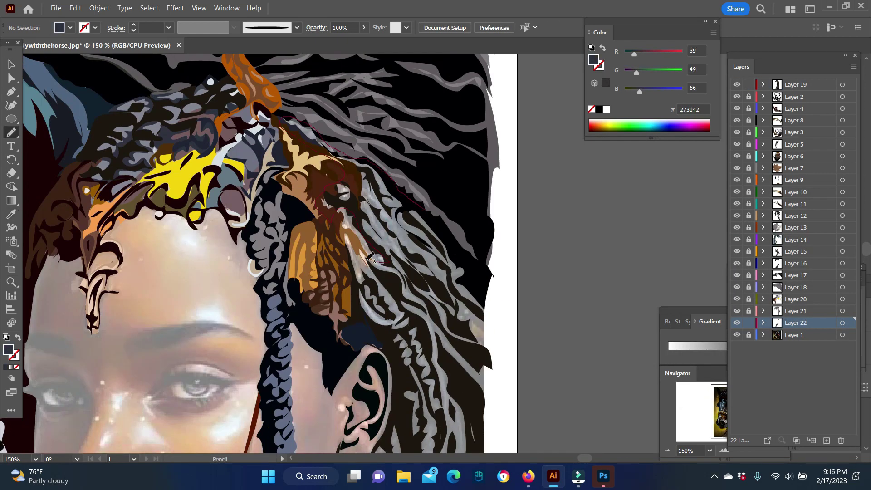
pyautogui.scroll(-5, 544, 297)
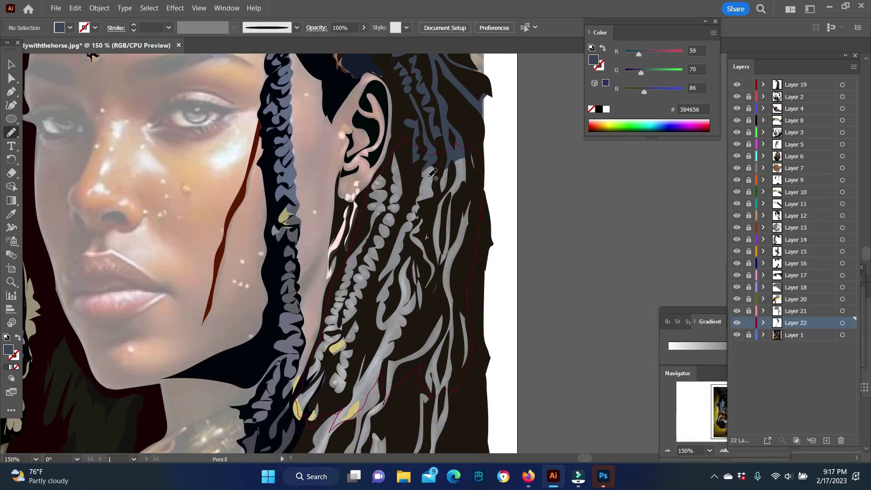
pyautogui.scroll(-5, 432, 174)
pyautogui.moveTo(390, 173); pyautogui.dragTo(343, 198)
pyautogui.scroll(-3, 402, 198)
pyautogui.moveTo(462, 128); pyautogui.dragTo(281, 379)
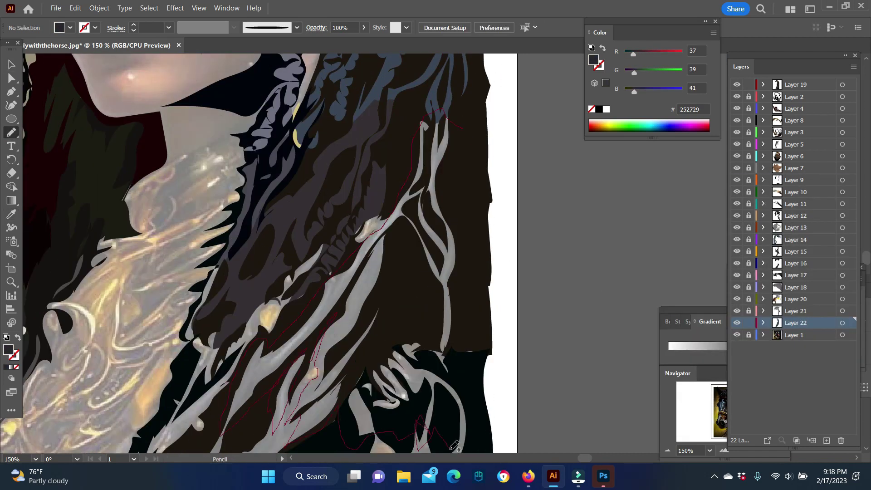
pyautogui.moveTo(453, 446); pyautogui.dragTo(458, 442)
pyautogui.scroll(-3, 454, 445)
pyautogui.moveTo(276, 227); pyautogui.dragTo(266, 254)
pyautogui.moveTo(381, 141); pyautogui.dragTo(393, 141)
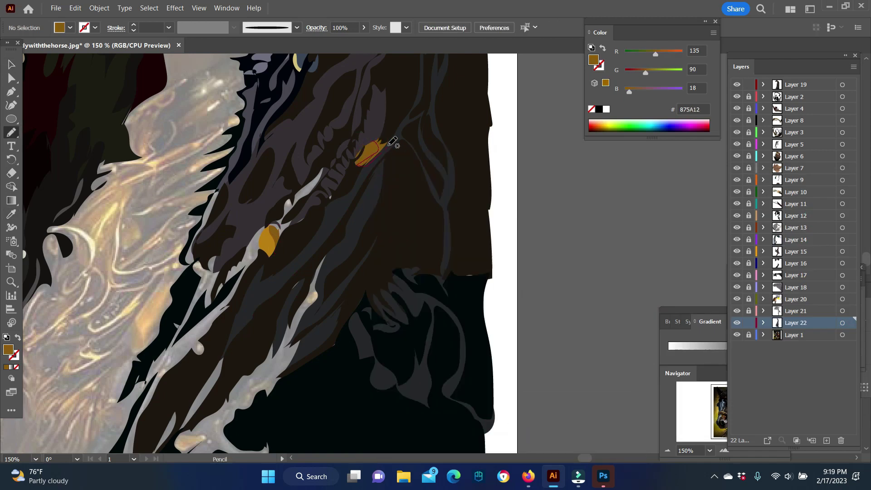
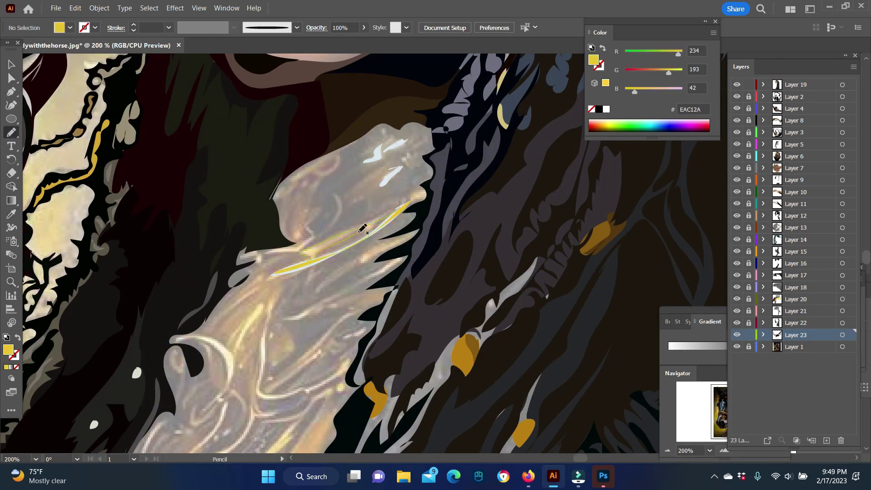
# - Draw a yellow highlight shape on the ornate area and sample a light gold colour
pyautogui.moveTo(345, 152); pyautogui.dragTo(368, 130)
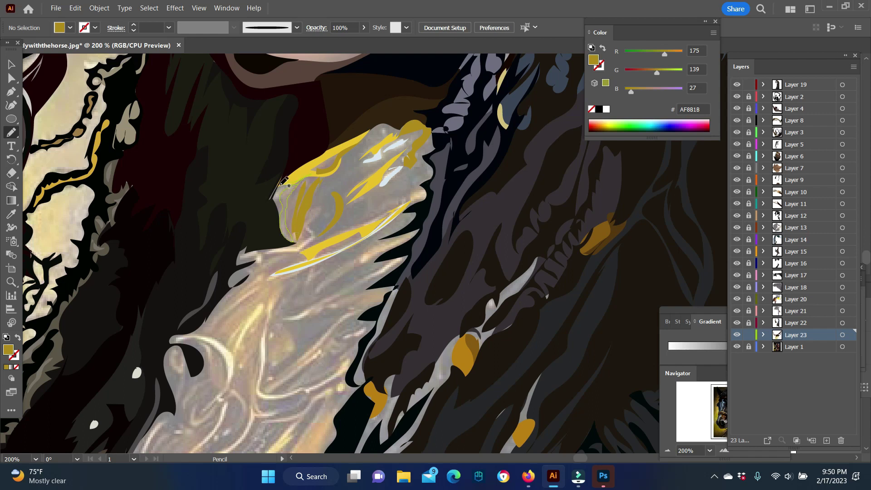
pyautogui.moveTo(284, 180); pyautogui.dragTo(282, 184)
pyautogui.scroll(-2, 295, 204)
pyautogui.press('i')
pyautogui.click(307, 207)
pyautogui.press('n')
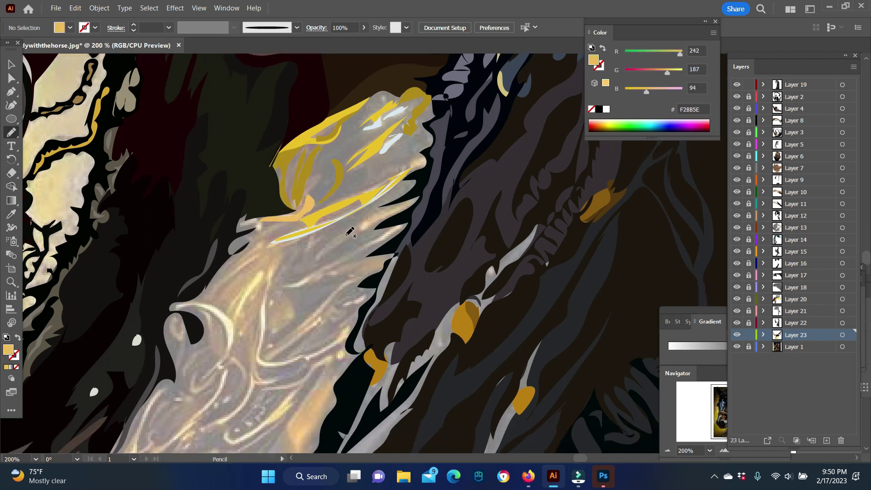
# - Draw a light gold shape, then sample the cream and darker gold colours
pyautogui.scroll(-3, 350, 232)
pyautogui.scroll(-1, 316, 203)
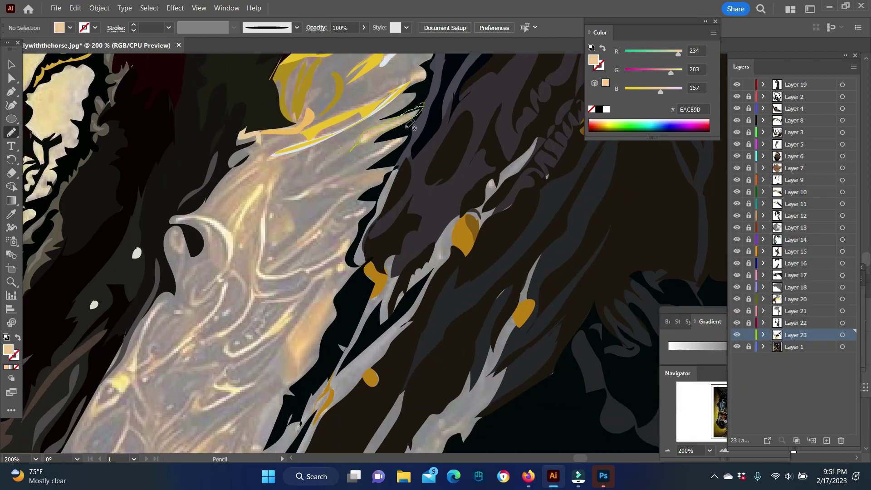
pyautogui.scroll(-2, 347, 192)
pyautogui.moveTo(267, 181); pyautogui.dragTo(265, 223)
pyautogui.scroll(-1, 220, 157)
pyautogui.press('i')
pyautogui.click(219, 158)
pyautogui.click(261, 103)
# - Draw a small darker gold shape and check its context options
pyautogui.scroll(2, 258, 104)
pyautogui.press('n')
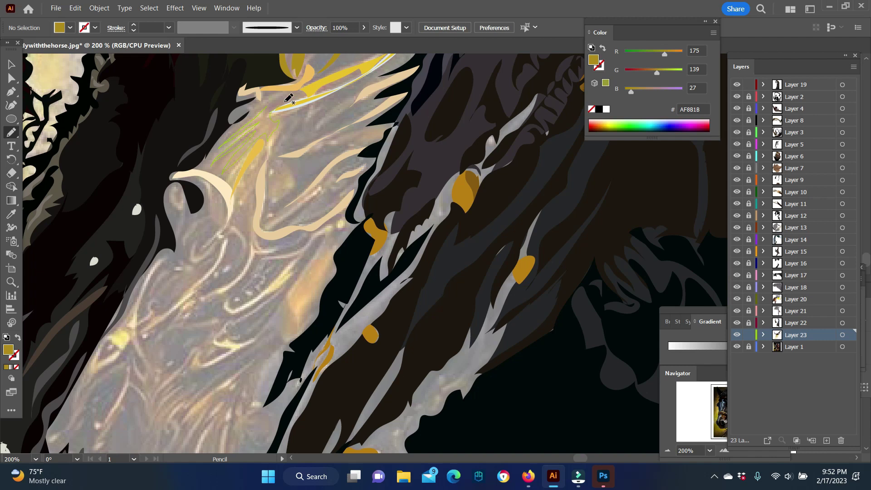
pyautogui.scroll(-2, 288, 97)
pyautogui.moveTo(273, 106); pyautogui.dragTo(270, 111)
pyautogui.rightClick(250, 115)
pyautogui.press('Escape')
pyautogui.press('v')
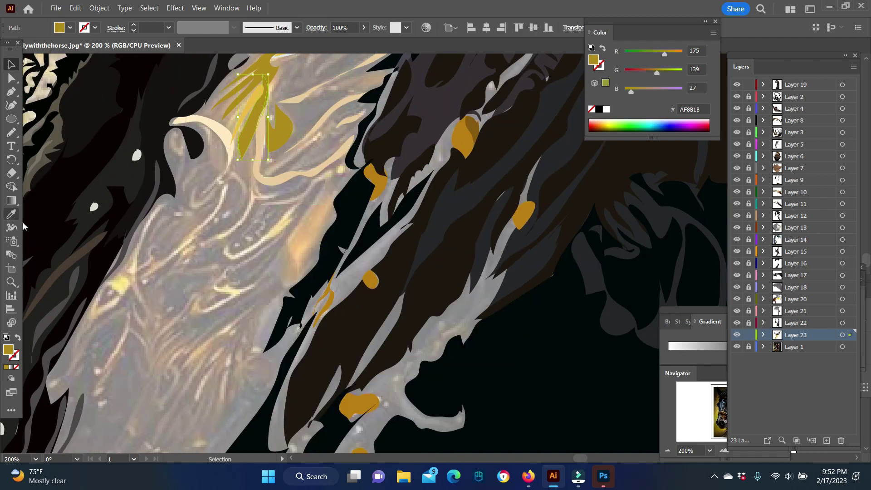
# - Add a gold shape and a cream swirl to the ornate area
pyautogui.moveTo(182, 132); pyautogui.dragTo(182, 134)
pyautogui.rightClick(208, 151)
pyautogui.press('Escape')
pyautogui.press('v')
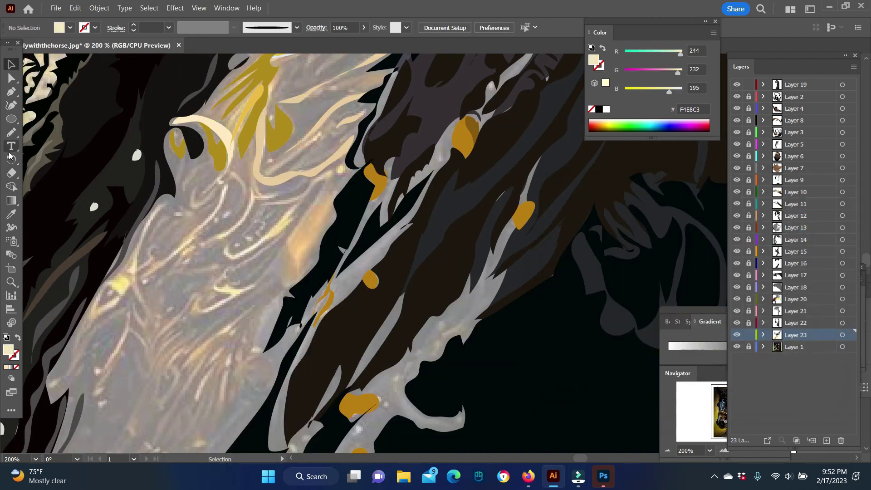
pyautogui.moveTo(249, 184); pyautogui.dragTo(244, 219)
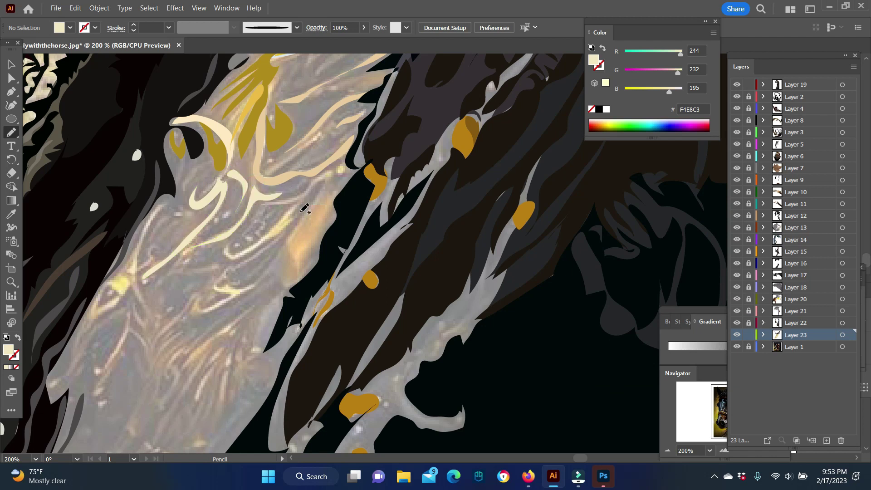
# - Sample orange and draw orange, dark brown and cream shapes along the dark edge
pyautogui.press('i')
pyautogui.click(314, 221)
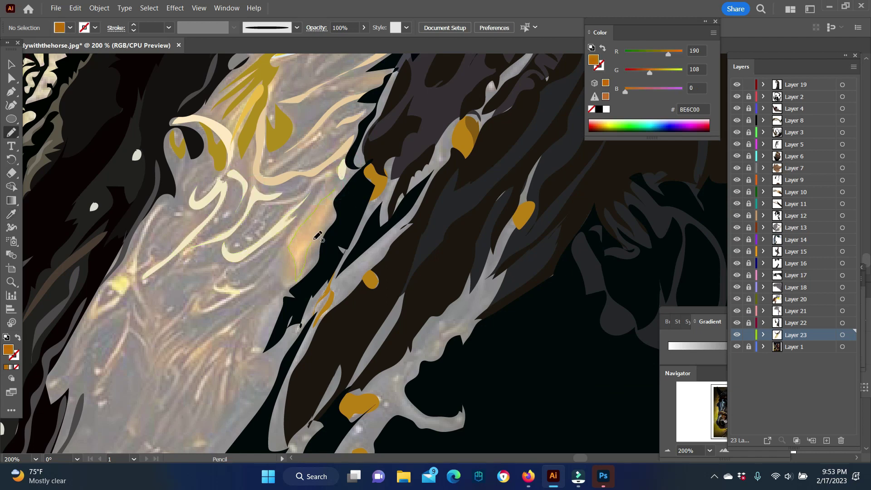
pyautogui.moveTo(317, 235); pyautogui.dragTo(328, 257)
pyautogui.moveTo(345, 182); pyautogui.dragTo(342, 185)
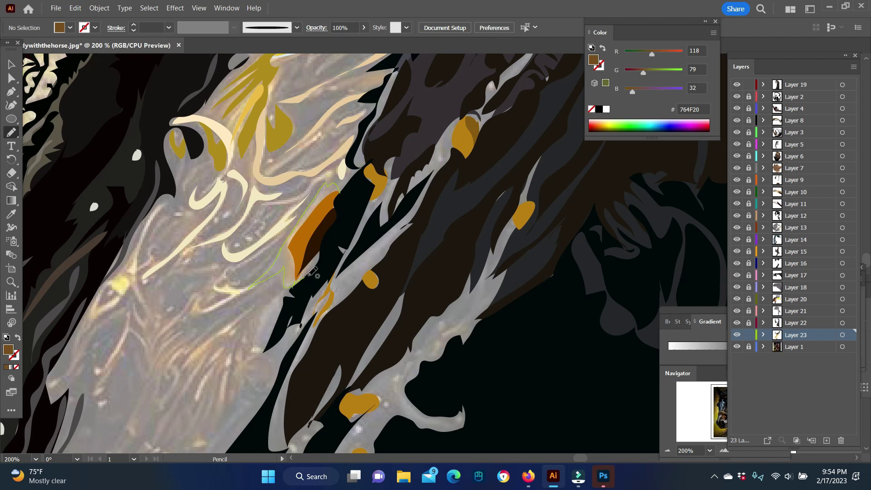
pyautogui.moveTo(312, 272); pyautogui.dragTo(336, 195)
# - Resample the cream colour and start another cream stroke on the left
pyautogui.press('i')
pyautogui.click(235, 247)
pyautogui.press('n')
pyautogui.moveTo(163, 206); pyautogui.dragTo(154, 258)
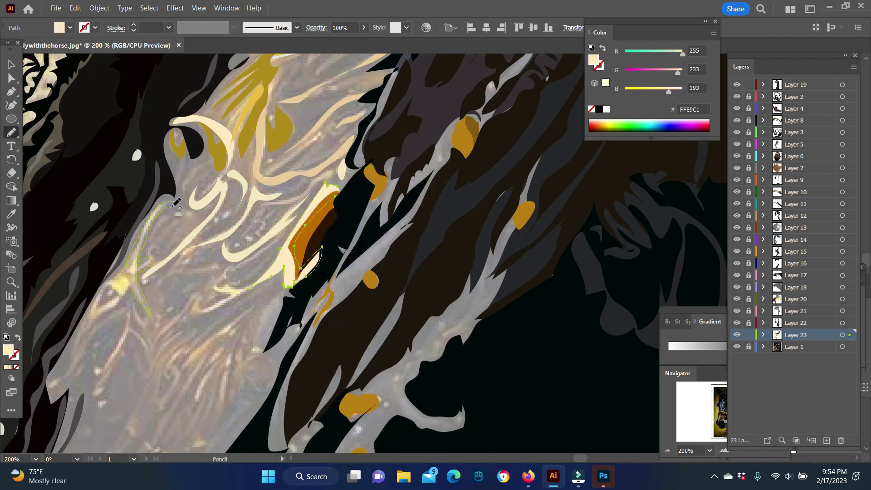
pyautogui.scroll(-5, 233, 222)
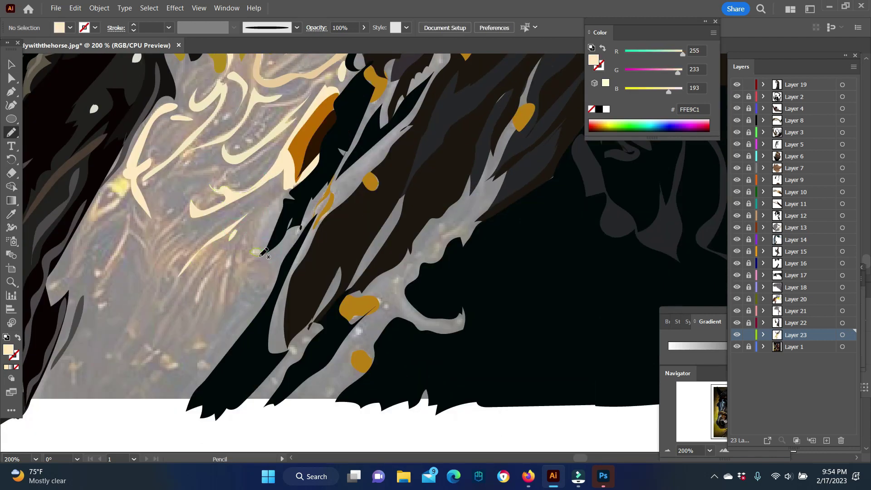
# - Draw a brown stroke and a downward tan stroke in the lower ornate area
pyautogui.click(191, 288)
pyautogui.press('n')
pyautogui.moveTo(187, 291); pyautogui.dragTo(187, 293)
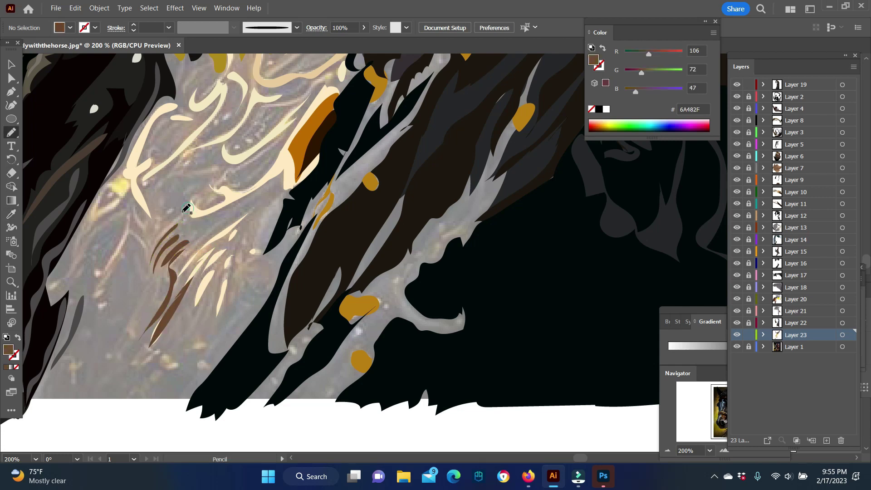
pyautogui.press('i')
pyautogui.click(123, 223)
pyautogui.press('n')
pyautogui.moveTo(125, 212); pyautogui.dragTo(113, 252)
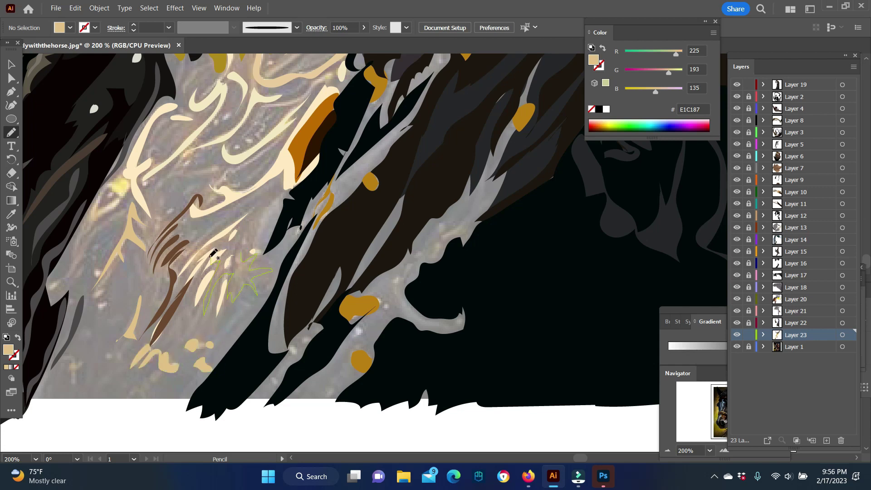
# - Add a light beige shape, then sample beige and draw a shape toward the lower left
pyautogui.moveTo(213, 253); pyautogui.dragTo(214, 255)
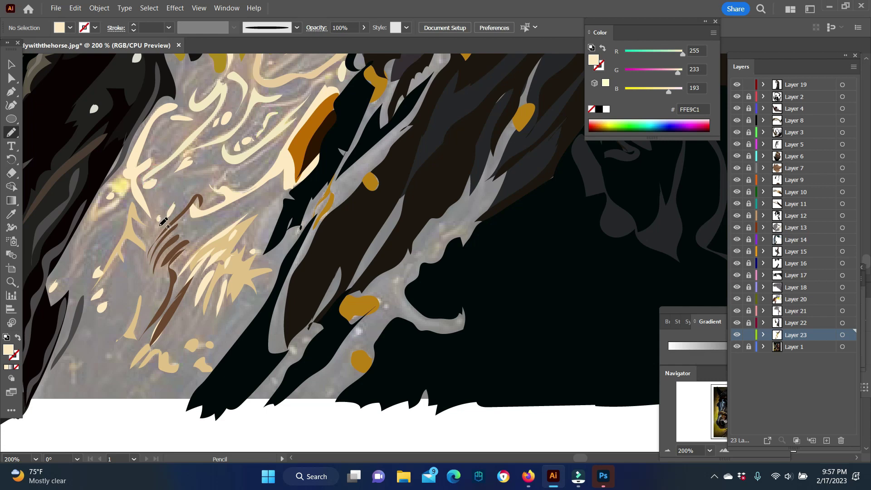
pyautogui.press('i')
pyautogui.click(108, 202)
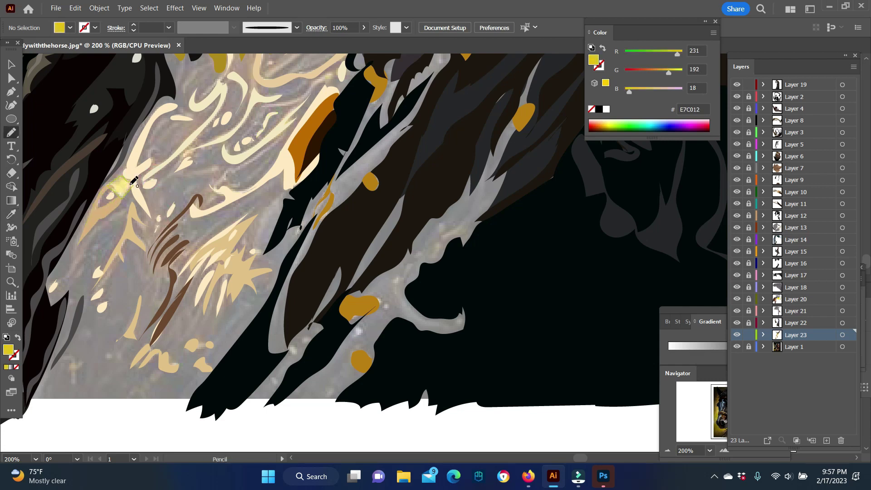
pyautogui.press('i')
pyautogui.click(114, 236)
pyautogui.press('n')
pyautogui.moveTo(115, 238); pyautogui.dragTo(73, 277)
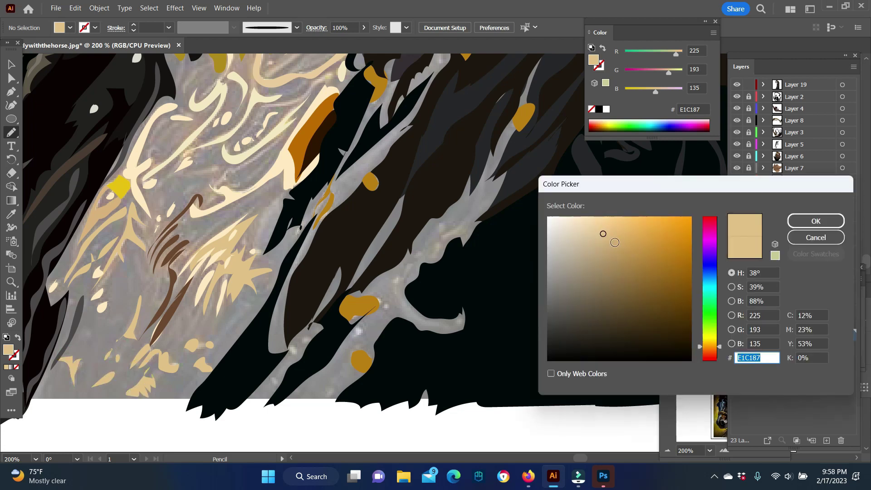
# - Draw two more large shapes across the lower area and clear the selection
pyautogui.moveTo(229, 279); pyautogui.dragTo(174, 336)
pyautogui.scroll(5, 339, 417)
pyautogui.scroll(5, 339, 417)
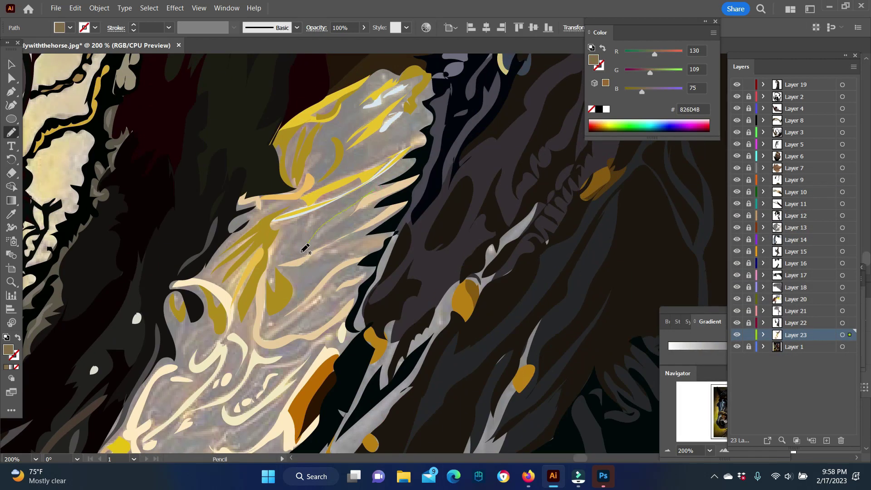
pyautogui.moveTo(374, 267); pyautogui.dragTo(269, 336)
pyautogui.press('n')
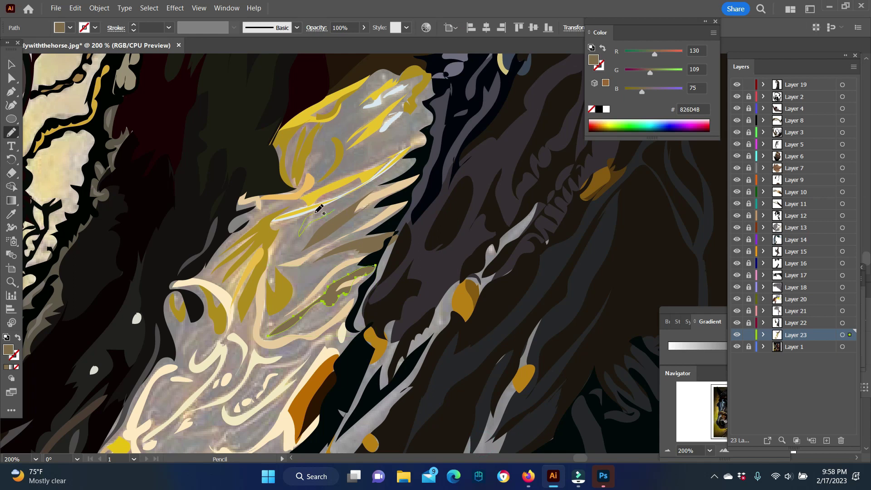
pyautogui.hotkey('ctrl', 'shift', 'a')
pyautogui.scroll(3, 455, 229)
pyautogui.scroll(-9, 455, 229)
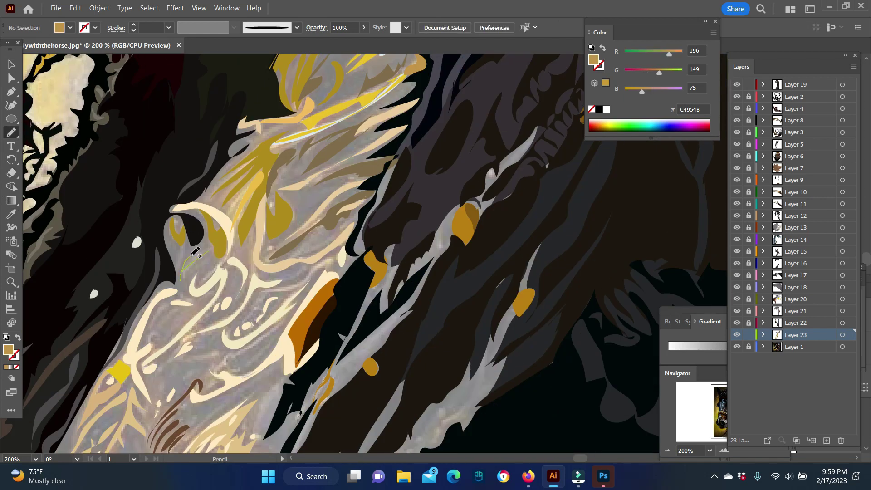
# - Sample dark brown and olive gold, then draw a gold streak through the dark region
pyautogui.click(10, 215)
pyautogui.click(73, 218)
pyautogui.press('n')
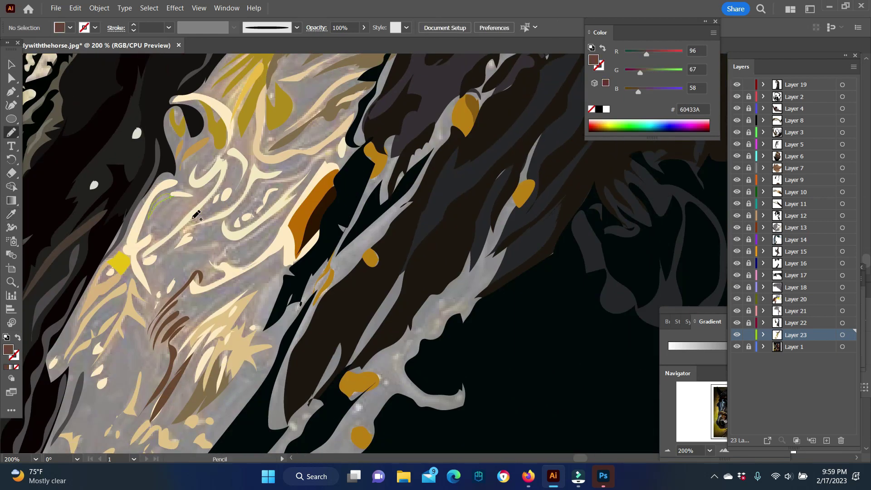
pyautogui.press('i')
pyautogui.click(273, 180)
pyautogui.press('n')
pyautogui.scroll(-2, 317, 227)
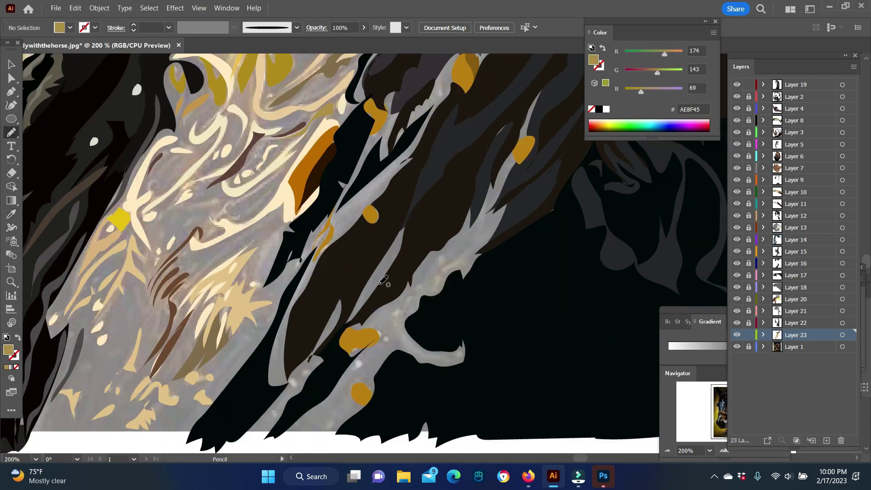
pyautogui.moveTo(171, 201); pyautogui.dragTo(237, 206)
# - Pan along the artwork and sample the near-black colour
pyautogui.scroll(-2, 272, 191)
pyautogui.hscroll(3, 363, 181)
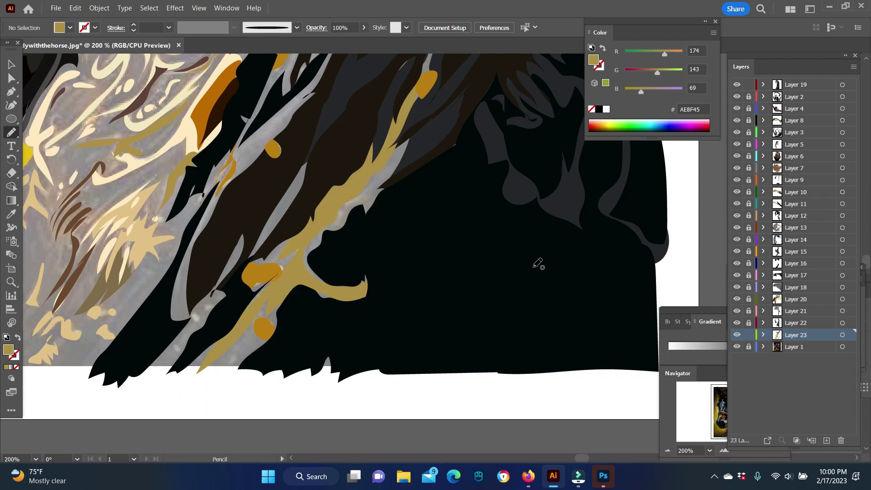
pyautogui.scroll(3, 290, 252)
pyautogui.press('i')
pyautogui.click(360, 408)
# - Draw a near-black shape over the horse's side and a grey-brown shape in the mane
pyautogui.press('n')
pyautogui.moveTo(363, 408)
pyautogui.mouseDown()
pyautogui.moveTo(414, 237)
pyautogui.moveTo(365, 405)
pyautogui.mouseUp()
pyautogui.scroll(-3, 365, 405)
pyautogui.moveTo(298, 252)
pyautogui.mouseDown()
pyautogui.moveTo(261, 263)
pyautogui.moveTo(300, 253)
pyautogui.mouseUp()
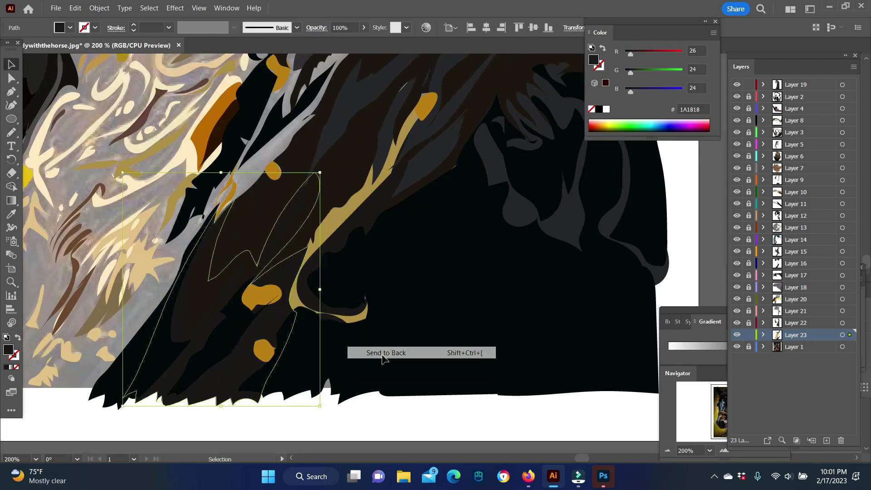
pyautogui.doubleClick(8, 349)
pyautogui.click(771, 219)
pyautogui.moveTo(177, 319); pyautogui.dragTo(218, 250)
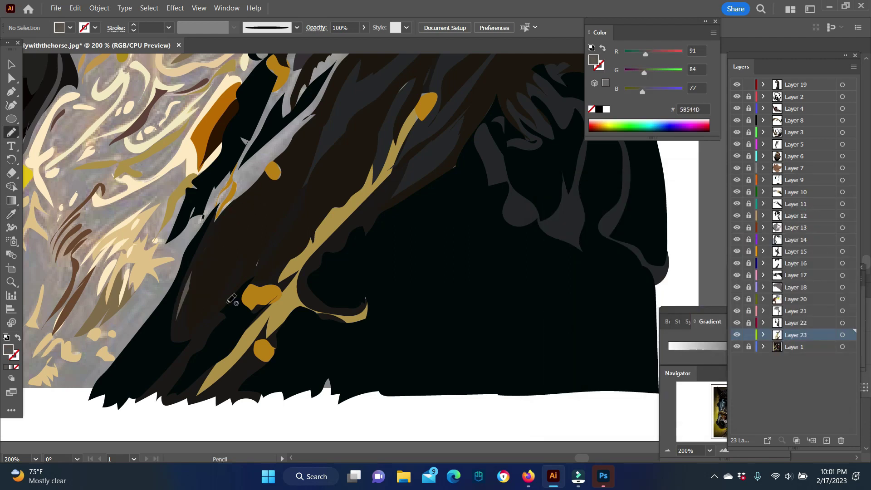
pyautogui.scroll(3, 231, 299)
# - Delete the stray thin grey path from the dark hair
pyautogui.press('v')
pyautogui.doubleClick(9, 349)
pyautogui.click(668, 228)
pyautogui.press('Return')
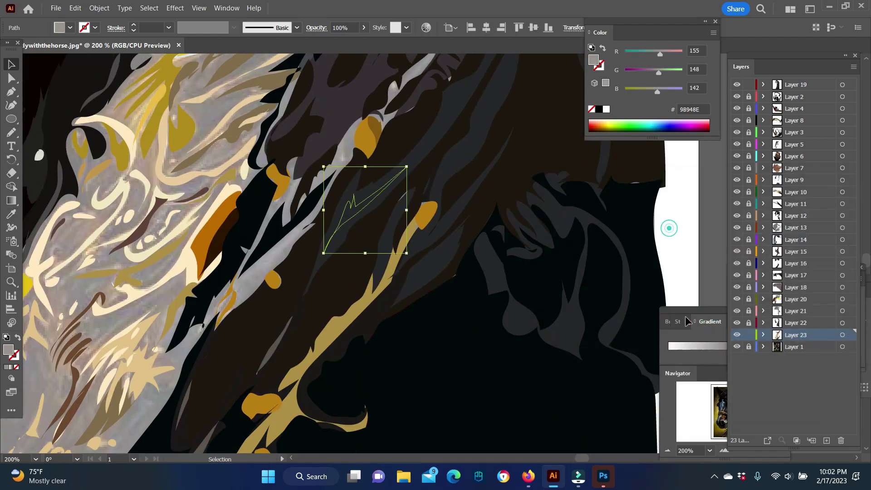
pyautogui.press('Delete')
# - Add Layer 24 for more shading and zoom out toward the woman's face
pyautogui.press('n')
pyautogui.scroll(2, 442, 86)
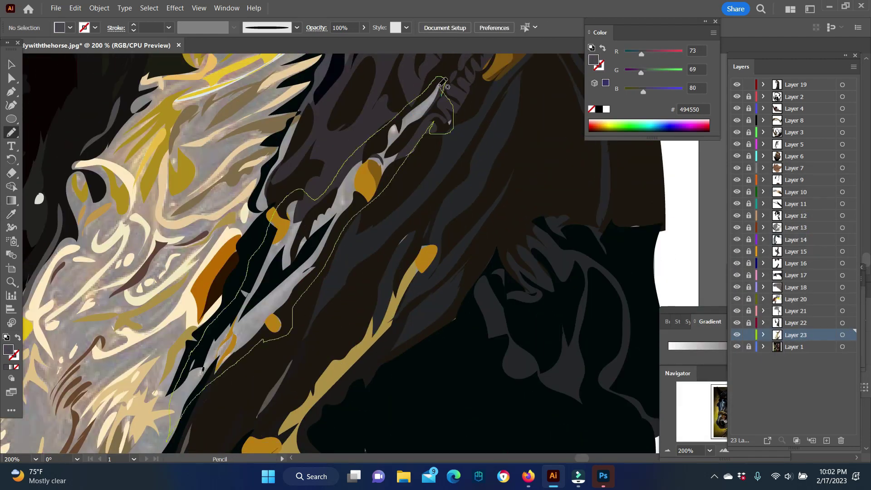
pyautogui.rightClick(247, 18)
pyautogui.press('Escape')
pyautogui.press('z')
pyautogui.keyDown('alt'); pyautogui.click(598, 321); pyautogui.keyUp('alt')
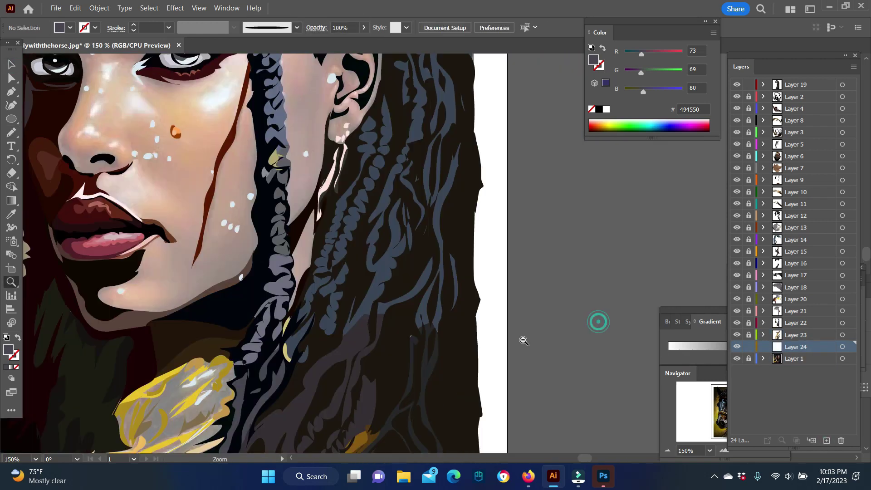
# - Sample a dark hair colour and a brown skin tone, and start a shadow near the hair
pyautogui.hotkey('ctrl', '-')
pyautogui.hotkey('ctrl', '-')
pyautogui.hotkey('ctrl', '-')
pyautogui.press('i')
pyautogui.click(364, 179)
pyautogui.press('n')
pyautogui.moveTo(404, 209); pyautogui.dragTo(405, 209)
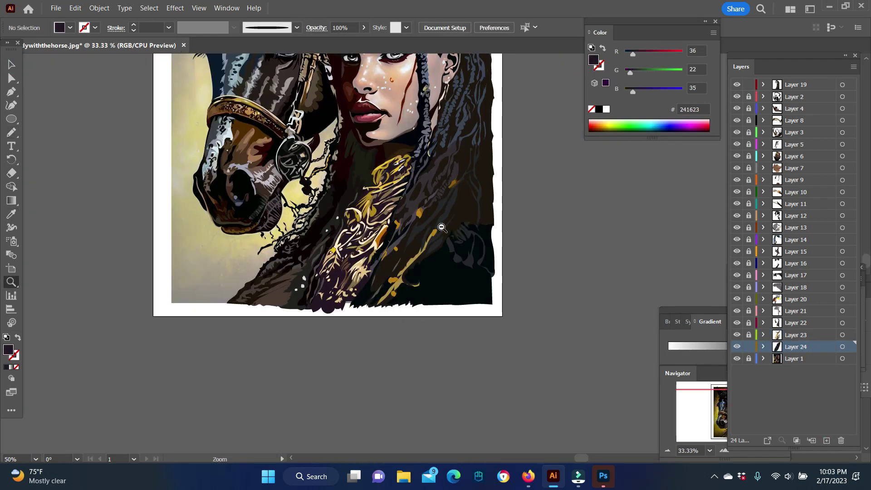
pyautogui.hotkey('ctrl', '+')
pyautogui.hotkey('ctrl', '+')
pyautogui.press('i')
pyautogui.click(229, 177)
pyautogui.press('n')
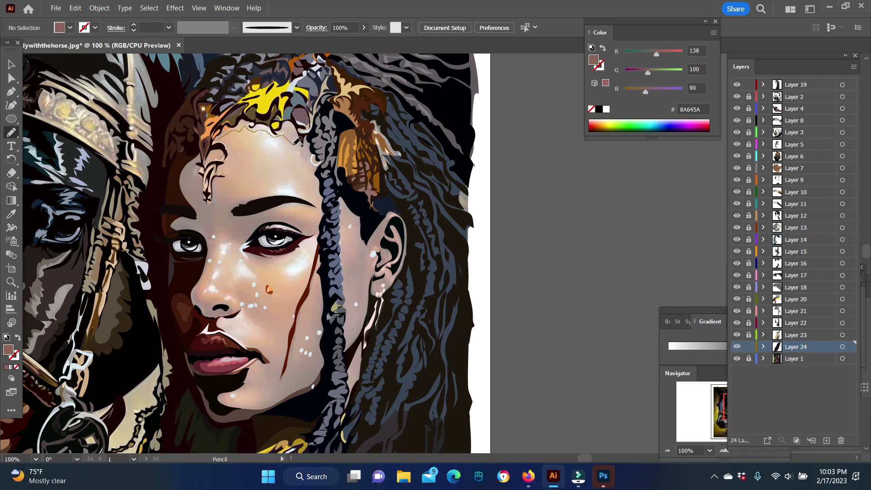
pyautogui.moveTo(341, 189); pyautogui.dragTo(341, 190)
# - Trace a deeper brown shadow shape around the ear and neck
pyautogui.scroll(-3, 341, 189)
pyautogui.press('i')
pyautogui.click(346, 136)
pyautogui.press('n')
pyautogui.moveTo(340, 129); pyautogui.dragTo(354, 201)
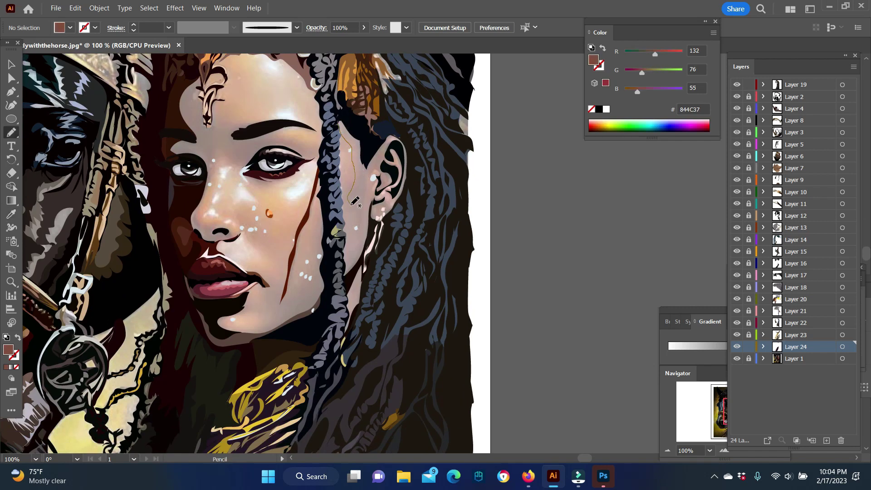
pyautogui.moveTo(386, 161); pyautogui.dragTo(386, 159)
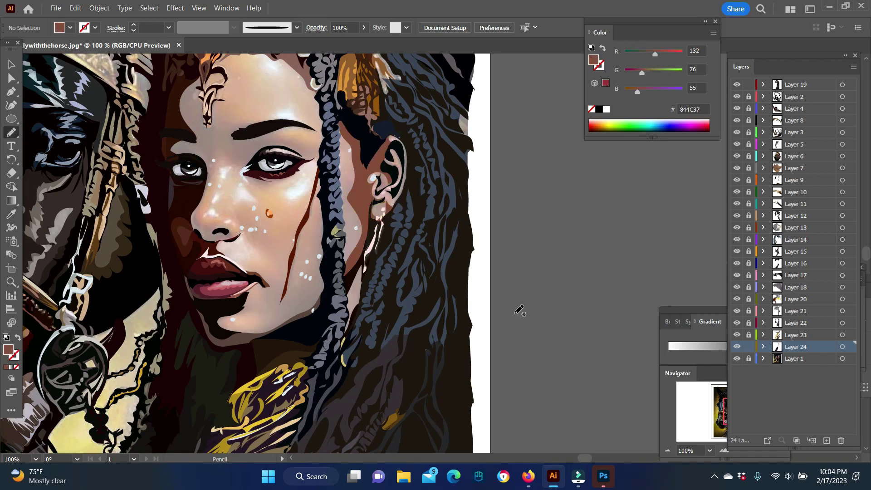
# - Recolour the ear shape with a sampled pinkish brown
pyautogui.click(390, 155)
pyautogui.press('n')
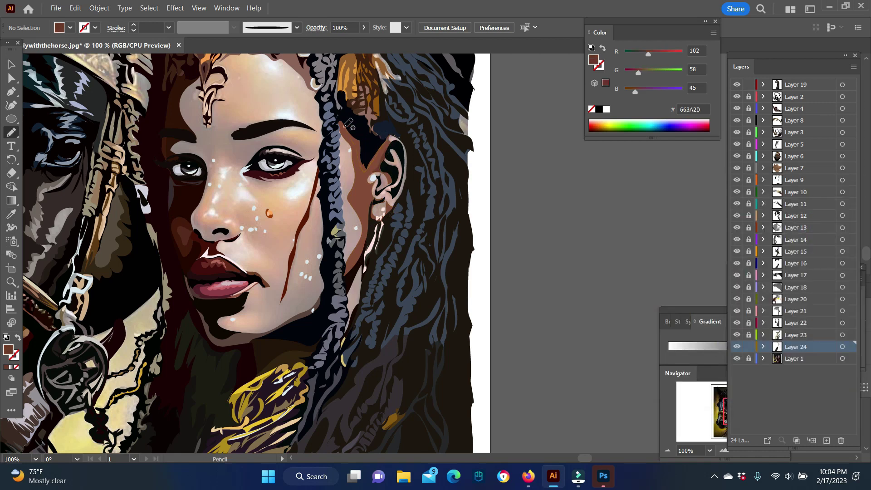
pyautogui.click(11, 214)
pyautogui.click(429, 161)
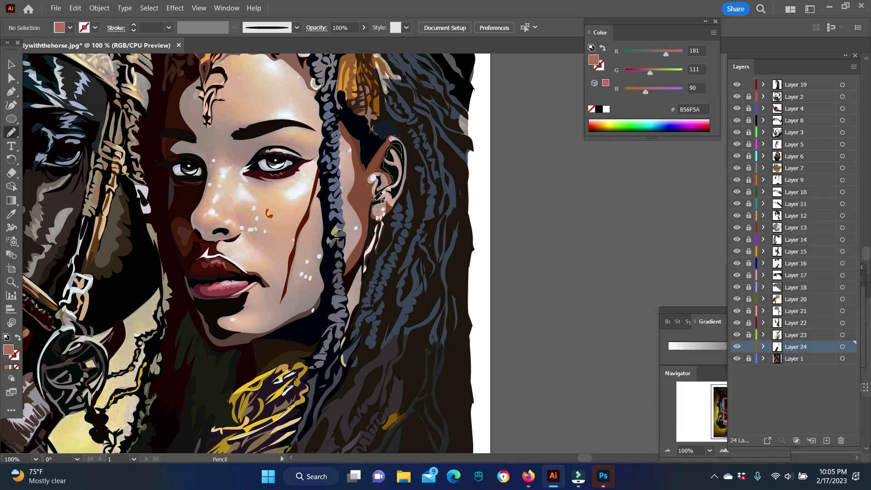
pyautogui.click(11, 215)
pyautogui.click(343, 166)
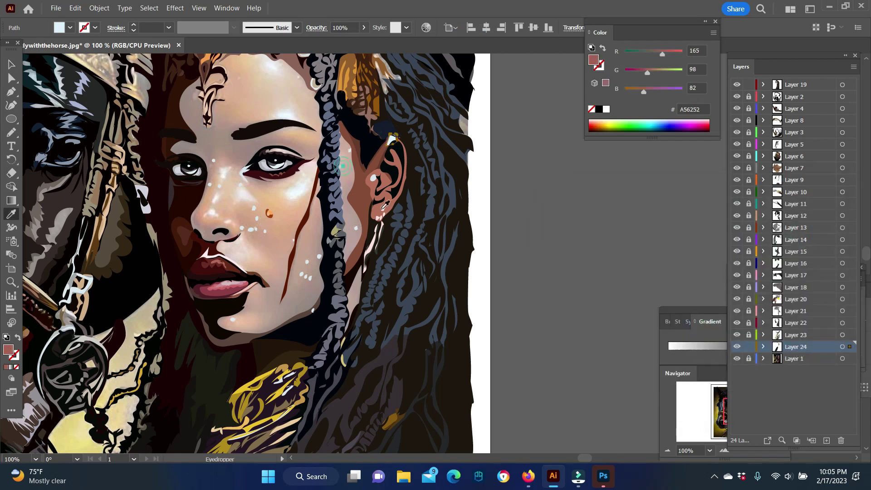
# - Draw the pink inner-ear fold shape and extend it down the inner ear
pyautogui.press('v')
pyautogui.scroll(1, 402, 117)
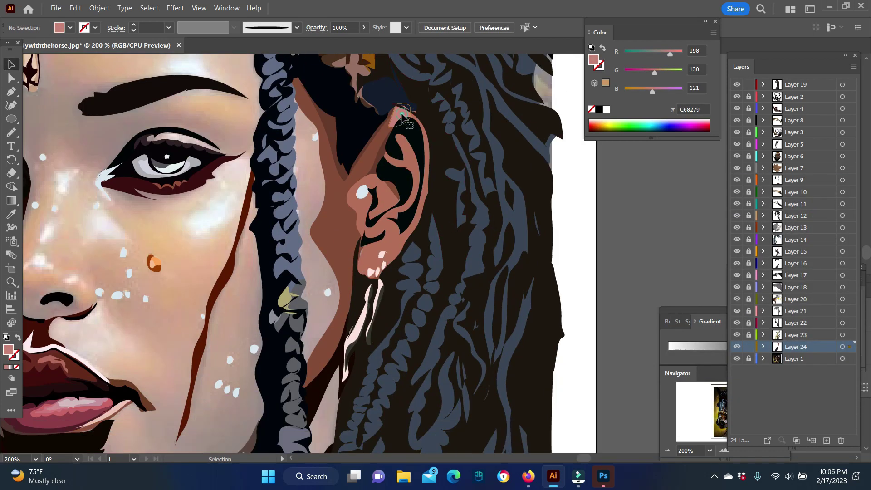
pyautogui.press('n')
pyautogui.moveTo(403, 132); pyautogui.dragTo(400, 135)
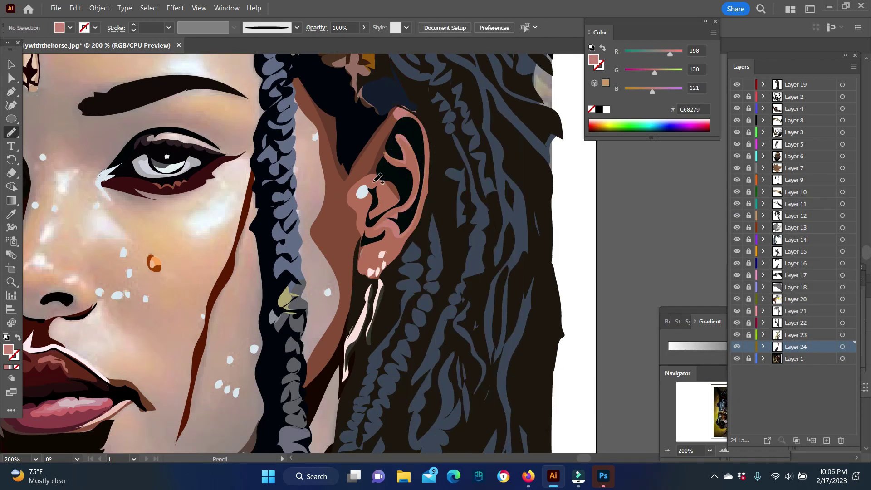
pyautogui.moveTo(350, 203); pyautogui.dragTo(405, 244)
# - Zoom to the nose and draw dark red-brown shadows beside the nostril
pyautogui.press('z')
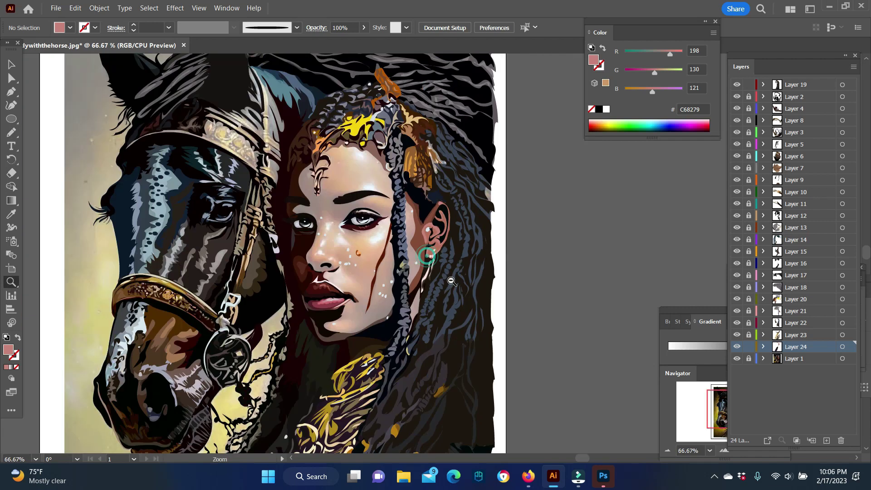
pyautogui.keyDown('alt'); pyautogui.click(370, 271); pyautogui.keyUp('alt')
pyautogui.press('i')
pyautogui.click(369, 271)
pyautogui.press('n')
pyautogui.moveTo(410, 249); pyautogui.dragTo(329, 228)
pyautogui.press('i')
pyautogui.click(406, 261)
pyautogui.press('n')
pyautogui.moveTo(362, 256); pyautogui.dragTo(410, 252)
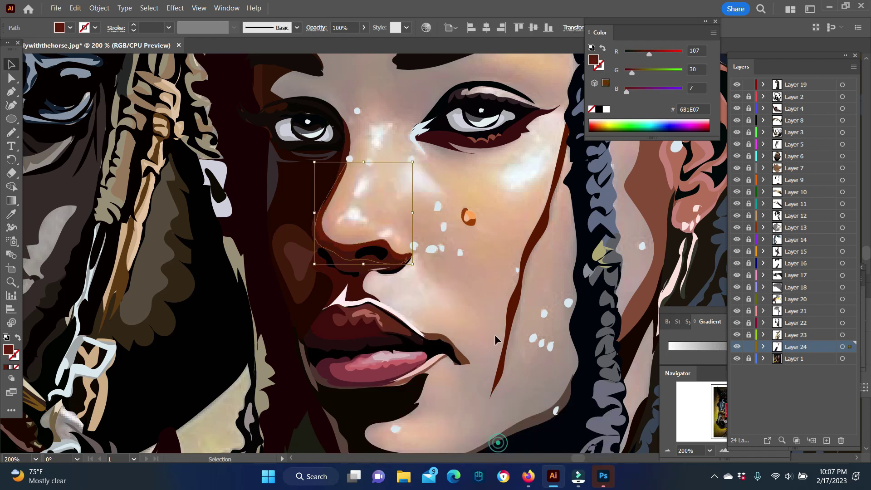
# - Trace a very dark brown shadow across the forehead and eye area
pyautogui.press('i')
pyautogui.scroll(2, 371, 179)
pyautogui.scroll(2, 372, 180)
pyautogui.scroll(1, 372, 180)
pyautogui.click(343, 181)
pyautogui.press('n')
pyautogui.moveTo(334, 110); pyautogui.dragTo(331, 174)
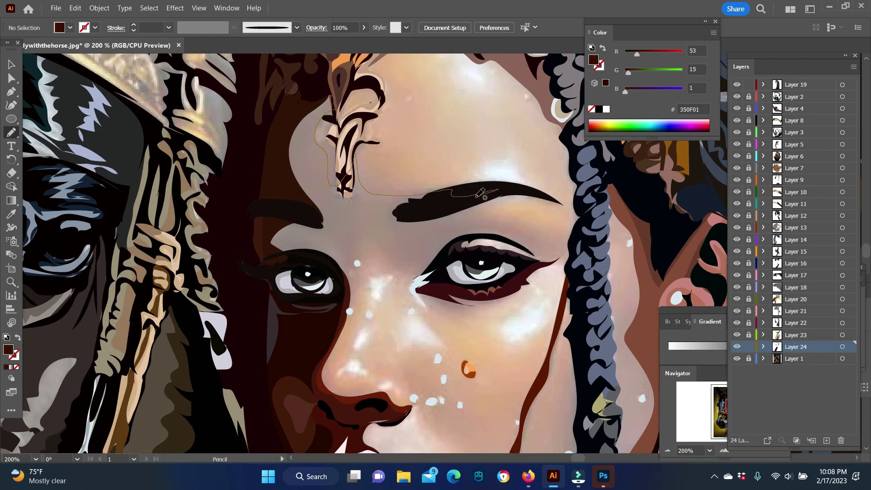
pyautogui.moveTo(305, 213)
pyautogui.mouseDown()
pyautogui.moveTo(333, 112)
pyautogui.moveTo(320, 152)
pyautogui.mouseUp()
# - Sample a medium brown, undo a misplaced shape, and redraw it lower on the face
pyautogui.click(322, 140)
pyautogui.press('n')
pyautogui.rightClick(320, 151)
pyautogui.hotkey('ctrl', 'z')
pyautogui.scroll(-1, 550, 324)
pyautogui.press('n')
pyautogui.moveTo(540, 250)
pyautogui.mouseDown()
pyautogui.moveTo(516, 281)
pyautogui.moveTo(360, 272)
pyautogui.mouseUp()
pyautogui.rightClick(361, 272)
# - Add a new layer and draw a brown shadow under the eyebrow
pyautogui.hotkey('ctrl', 'z')
pyautogui.hotkey('ctrl', 'l')
pyautogui.scroll(2, 551, 225)
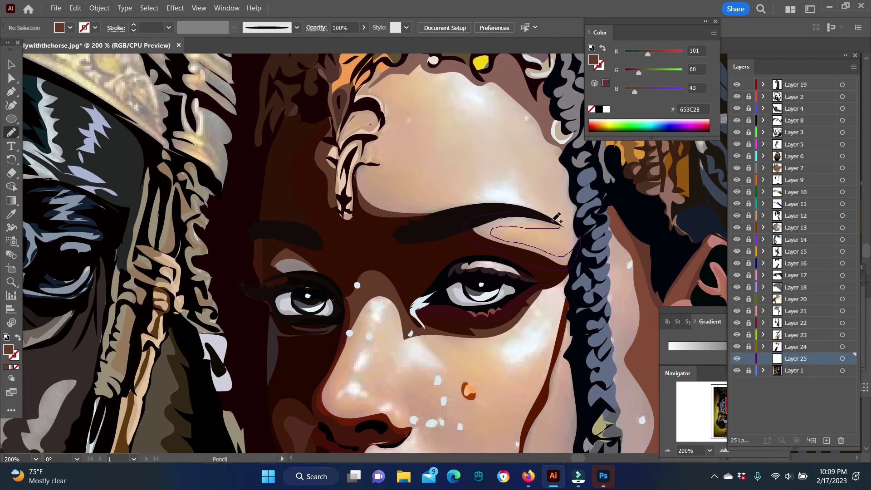
pyautogui.moveTo(556, 218); pyautogui.dragTo(558, 223)
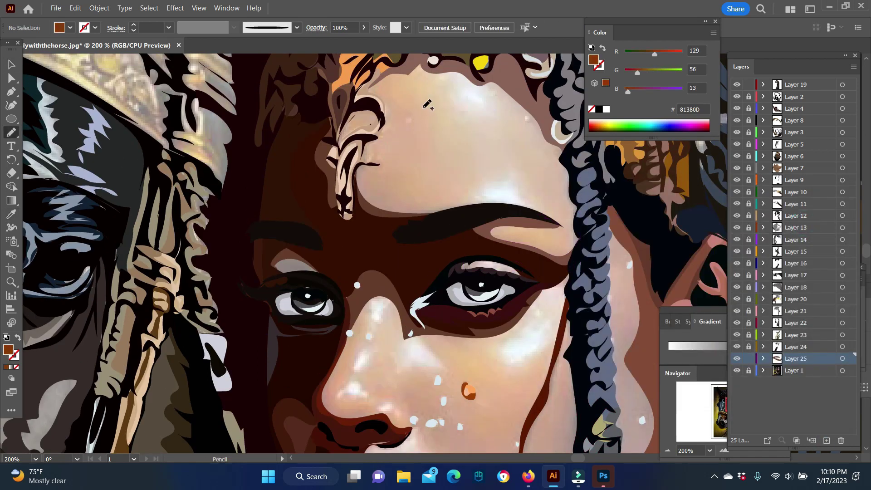
pyautogui.moveTo(432, 80); pyautogui.dragTo(430, 81)
pyautogui.scroll(-4, 431, 182)
pyautogui.click(795, 85)
# - Draw a pale highlight on the nose and a red-brown shadow around it
pyautogui.press('i')
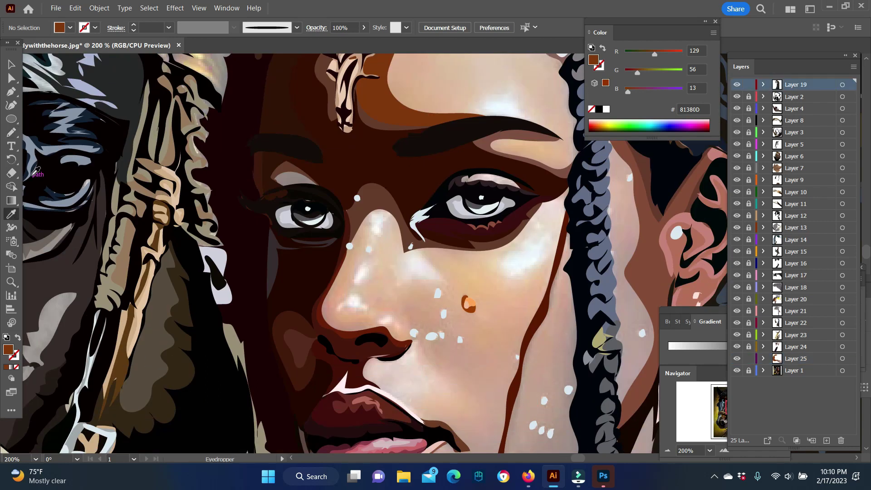
pyautogui.click(438, 292)
pyautogui.moveTo(386, 213); pyautogui.dragTo(377, 205)
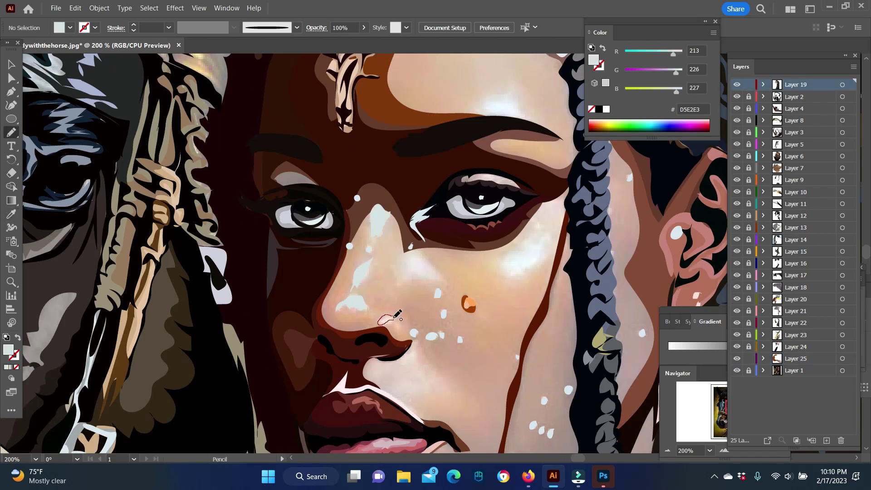
pyautogui.moveTo(441, 278); pyautogui.dragTo(397, 222)
pyautogui.scroll(-2, 397, 222)
pyautogui.click(795, 359)
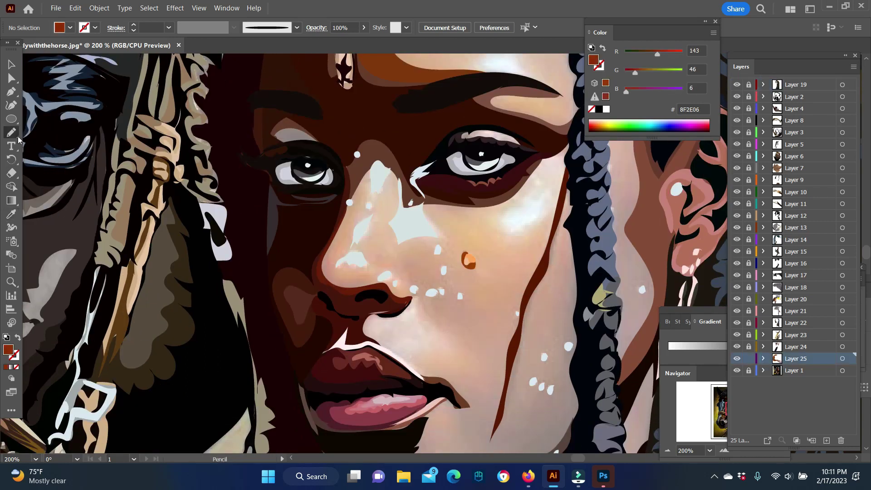
pyautogui.moveTo(343, 216); pyautogui.dragTo(348, 206)
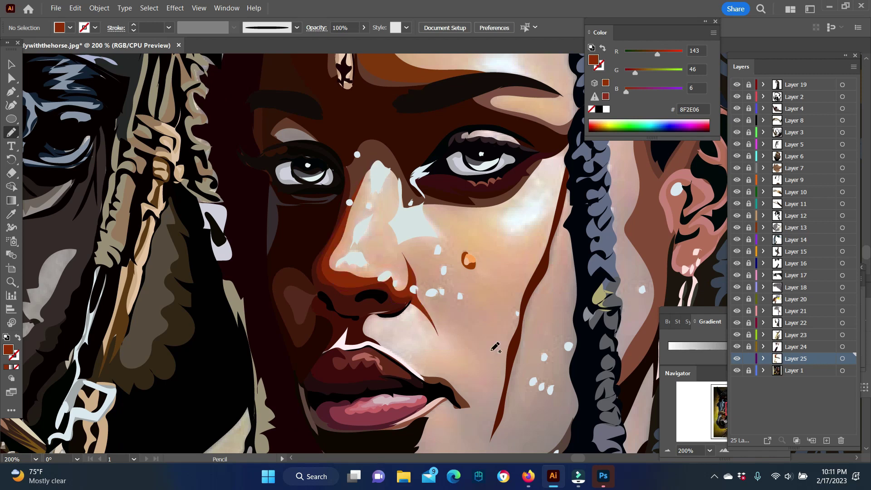
# - Draw a light skin-tone nose shape and send it behind the other artwork
pyautogui.scroll(-2, 489, 341)
pyautogui.press('i')
pyautogui.click(399, 295)
pyautogui.press('n')
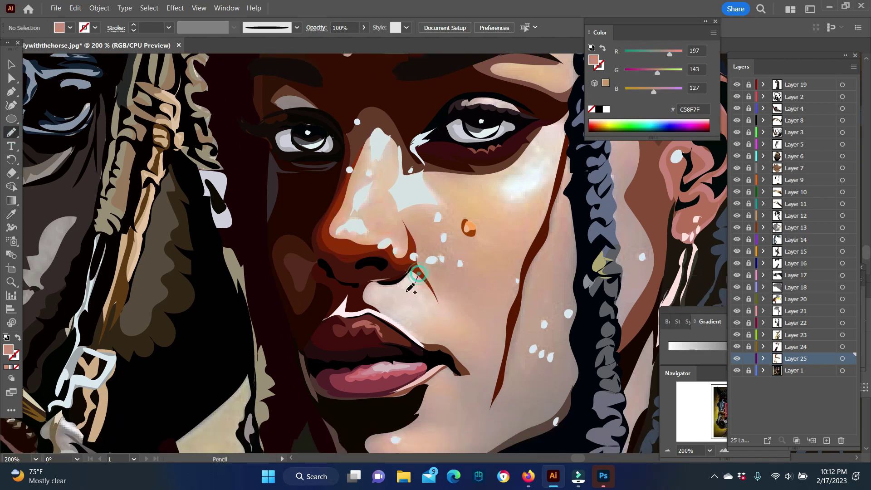
pyautogui.moveTo(421, 267); pyautogui.dragTo(422, 328)
pyautogui.rightClick(408, 318)
pyautogui.click(564, 444)
pyautogui.press('n')
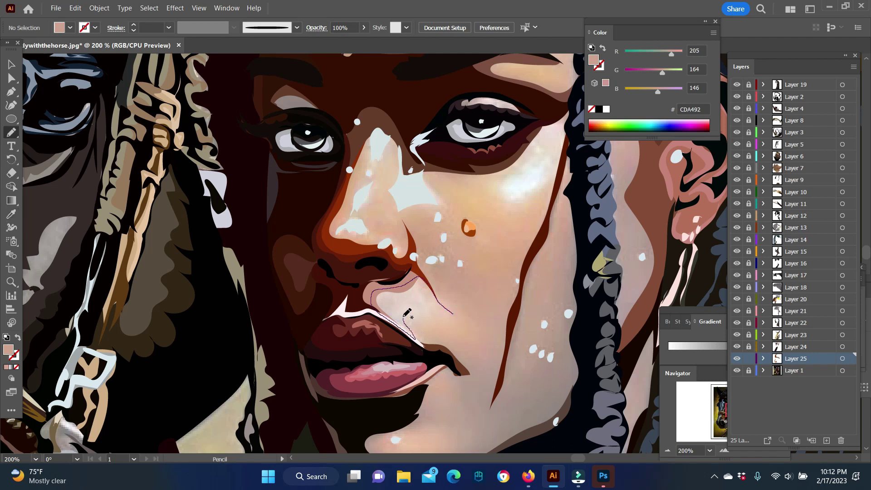
pyautogui.rightClick(423, 317)
pyautogui.click(564, 444)
# - Add a lighter skin-tone shape below the nose, send it back, and sample a reddish-brown shadow
pyautogui.press('i')
pyautogui.click(438, 295)
pyautogui.press('n')
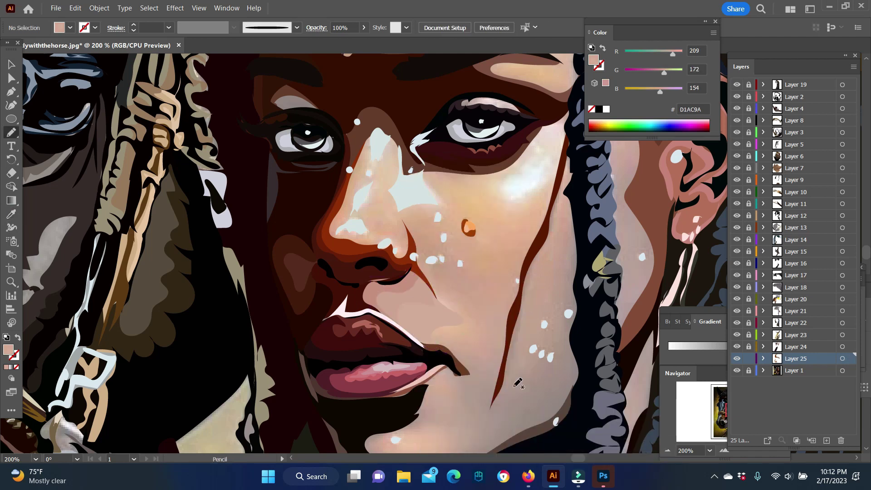
pyautogui.moveTo(435, 294); pyautogui.dragTo(401, 345)
pyautogui.rightClick(408, 318)
pyautogui.click(563, 444)
pyautogui.scroll(-3, 499, 354)
pyautogui.click(474, 323)
pyautogui.press('n')
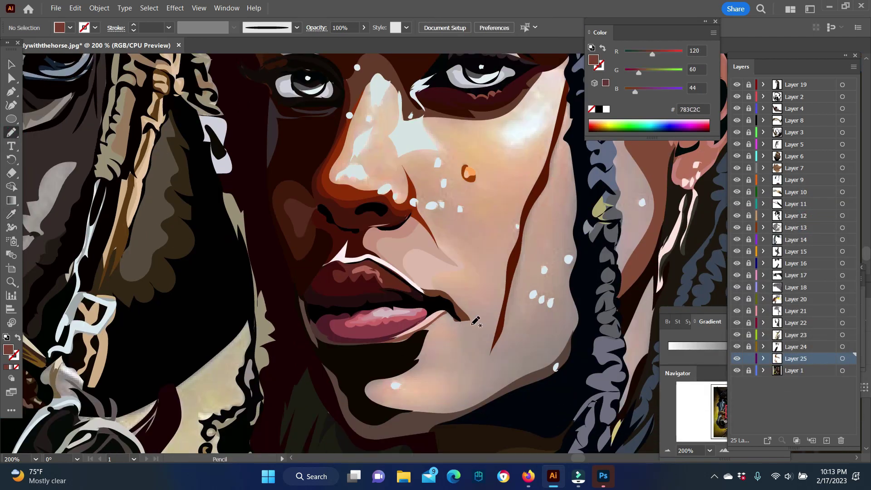
# - Draw a shading shape from the lips to the chin and send it behind the face
pyautogui.press('i')
pyautogui.click(463, 344)
pyautogui.press('n')
pyautogui.moveTo(469, 321); pyautogui.dragTo(416, 379)
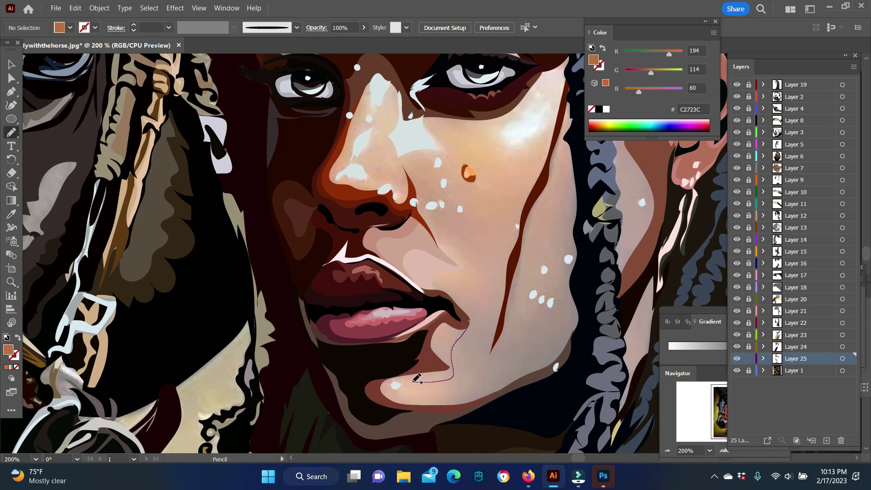
pyautogui.rightClick(470, 321)
pyautogui.click(585, 313)
# - Add a darker brown jaw and cheek shading shape behind the face with a new fill
pyautogui.press('i')
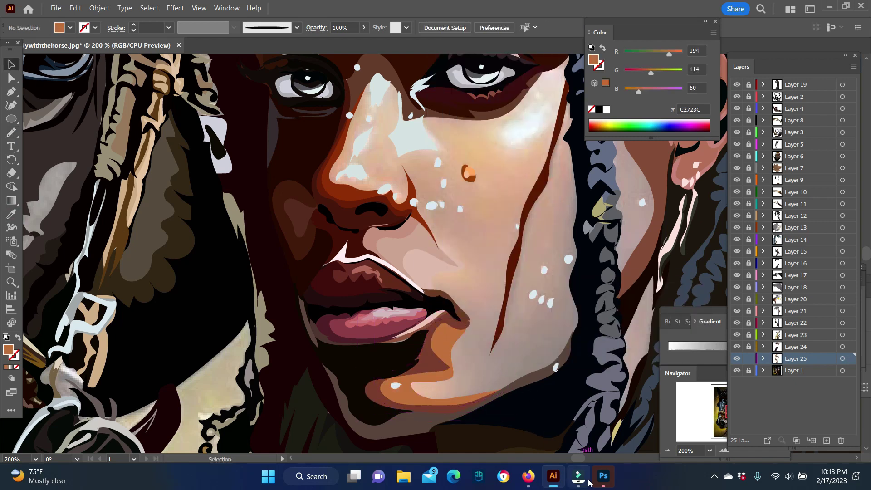
pyautogui.click(522, 399)
pyautogui.click(11, 132)
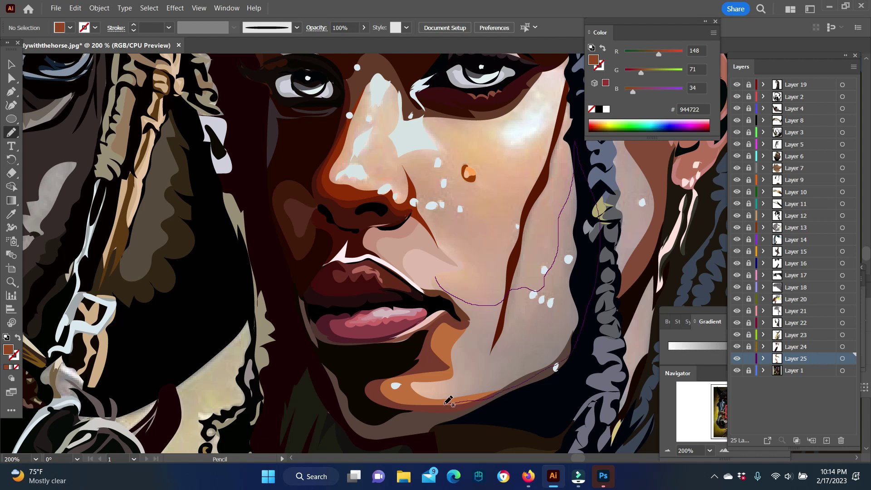
pyautogui.moveTo(448, 401); pyautogui.dragTo(435, 277)
pyautogui.rightClick(540, 355)
pyautogui.click(626, 338)
pyautogui.doubleClick(8, 349)
pyautogui.click(812, 220)
# - Draw a shading shape beside the braid filled with a warmer brown
pyautogui.press('i')
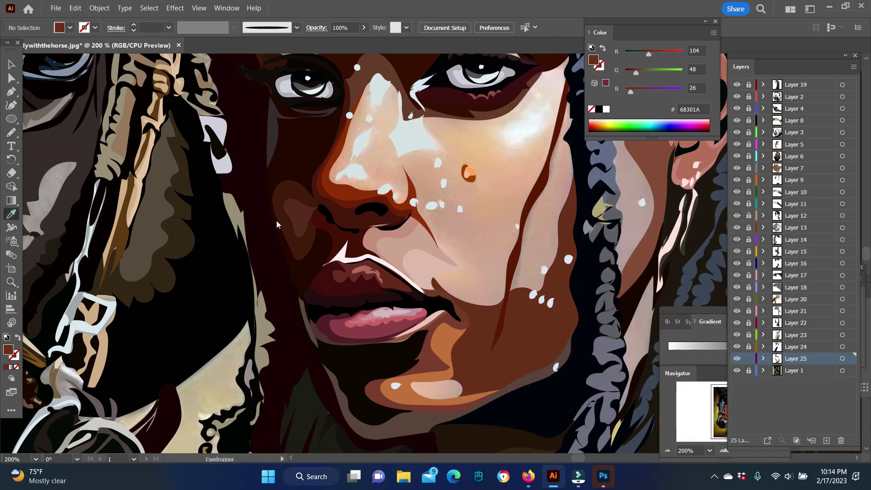
pyautogui.click(277, 224)
pyautogui.moveTo(277, 223); pyautogui.dragTo(422, 368)
pyautogui.press('n')
pyautogui.moveTo(472, 206); pyautogui.dragTo(477, 269)
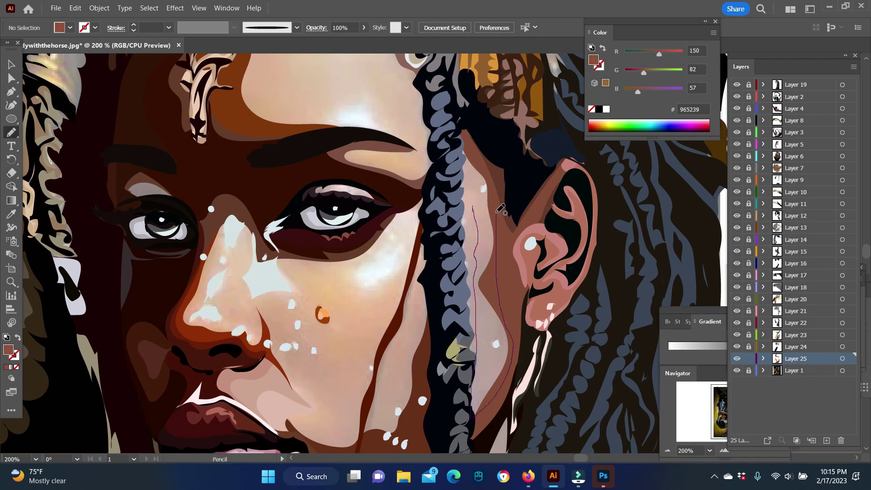
pyautogui.moveTo(501, 208); pyautogui.dragTo(474, 208)
pyautogui.scroll(-1, 482, 182)
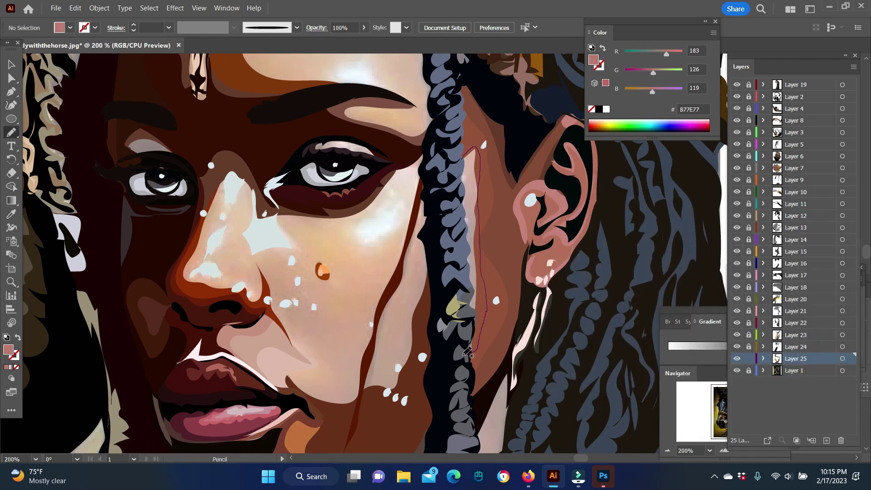
pyautogui.rightClick(467, 175)
pyautogui.doubleClick(8, 349)
pyautogui.click(811, 222)
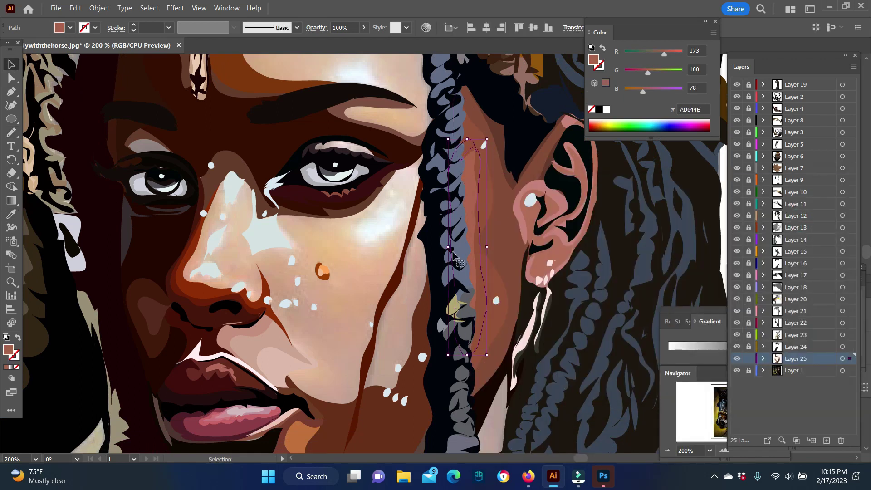
pyautogui.hotkey('ctrl', 'shift', 'a')
# - Outline a pale highlight under the eye, then make Layer 25 active
pyautogui.scroll(-5, 453, 253)
pyautogui.scroll(5, 317, 204)
pyautogui.press('n')
pyautogui.moveTo(309, 195)
pyautogui.mouseDown()
pyautogui.moveTo(334, 228)
pyautogui.moveTo(328, 224)
pyautogui.mouseUp()
pyautogui.hotkey('ctrl', 'z')
pyautogui.scroll(-2, 354, 245)
pyautogui.moveTo(340, 272); pyautogui.dragTo(352, 254)
pyautogui.hotkey('ctrl', 'shift', 'a')
pyautogui.scroll(-5, 419, 183)
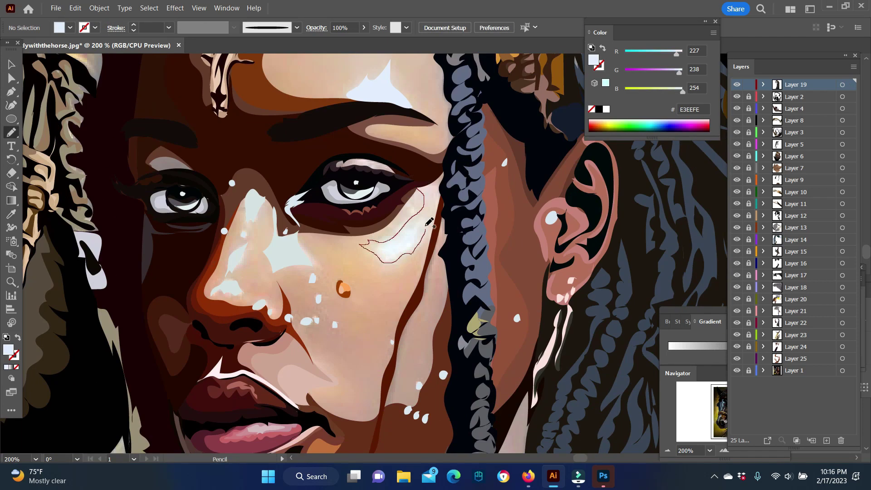
pyautogui.moveTo(429, 222); pyautogui.dragTo(421, 189)
pyautogui.keyDown('ctrl'); pyautogui.click(463, 335); pyautogui.keyUp('ctrl')
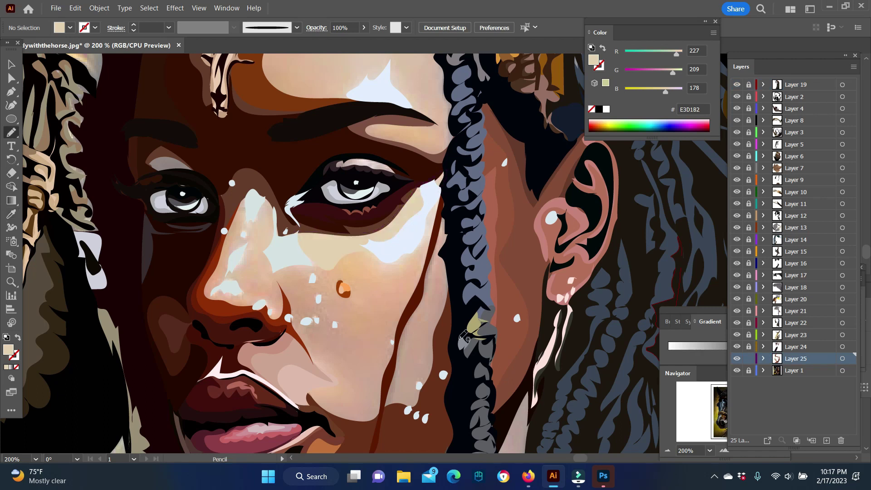
# - Draw a rust-brown shading shape across the forehead and add Layer 26
pyautogui.scroll(3, 573, 272)
pyautogui.press('i')
pyautogui.click(239, 268)
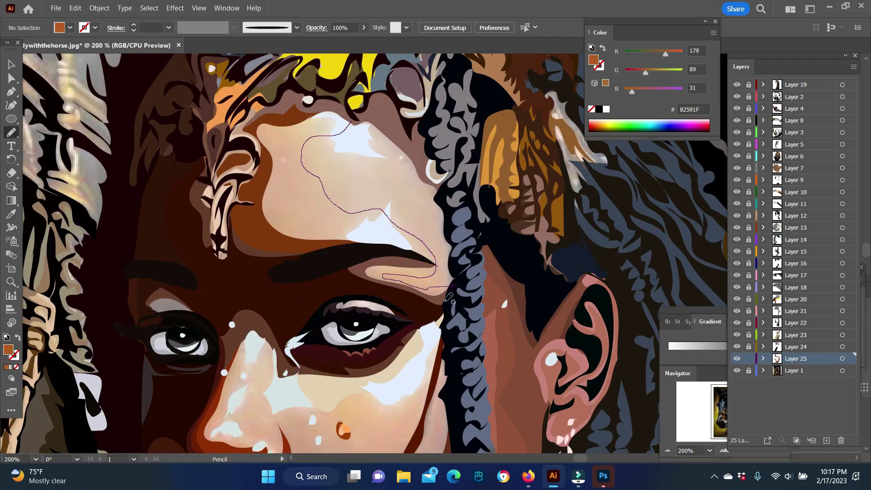
pyautogui.moveTo(357, 120); pyautogui.dragTo(403, 155)
pyautogui.hotkey('ctrl', 'l')
# - Sample a brown from the artwork and pencil-draw another shading shape on the forehead
pyautogui.press('i')
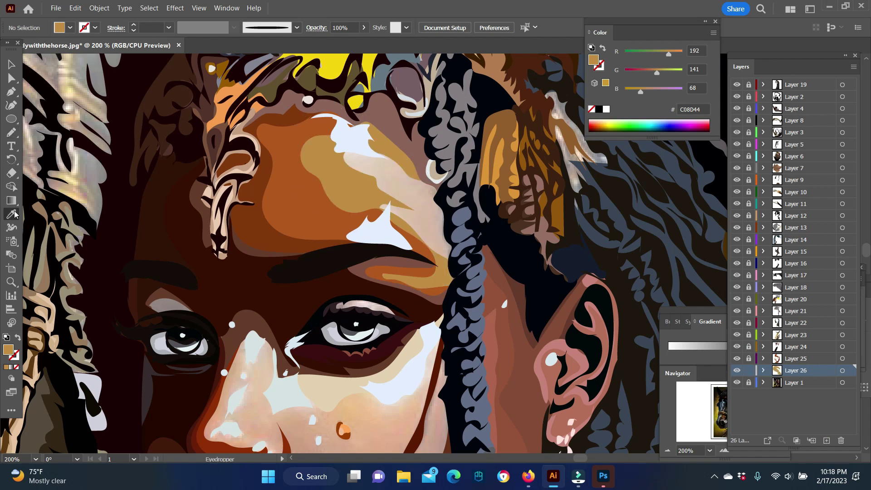
pyautogui.click(404, 155)
pyautogui.click(364, 211)
pyautogui.press('n')
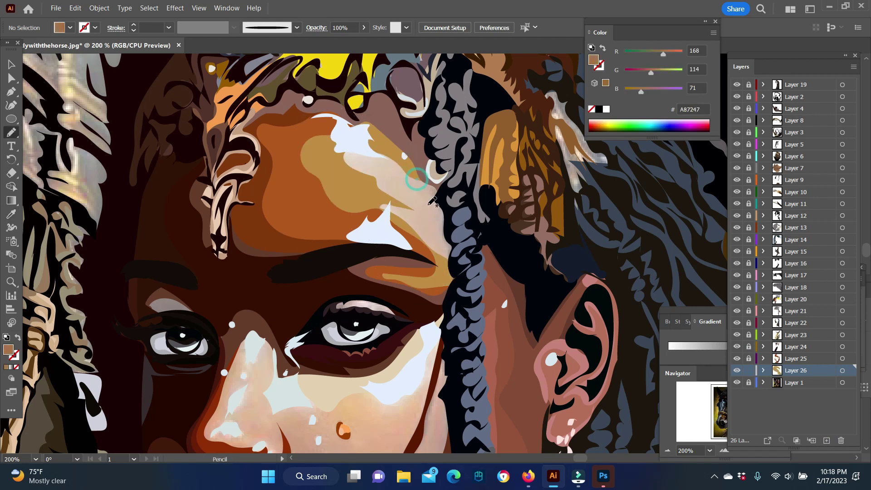
pyautogui.moveTo(426, 176); pyautogui.dragTo(394, 269)
pyautogui.press('v')
pyautogui.rightClick(443, 272)
pyautogui.press('Escape')
# - Send the forehead shape behind and give it a lighter tan fill
pyautogui.press('i')
pyautogui.click(323, 282)
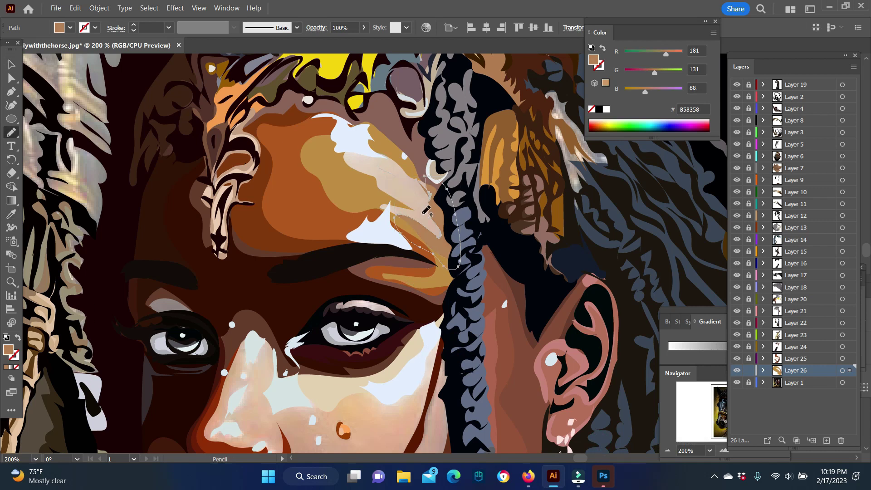
pyautogui.press('v')
pyautogui.hotkey('ctrl', 'shift', 'a')
pyautogui.doubleClick(8, 349)
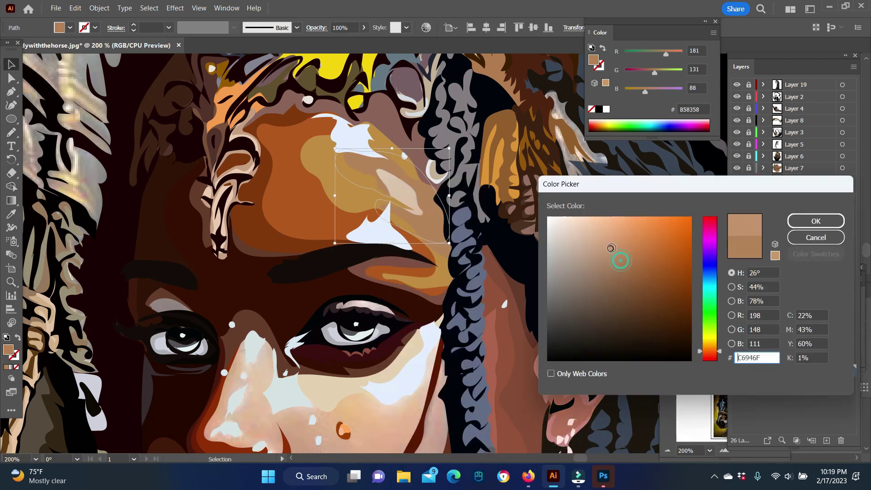
pyautogui.press('Return')
# - Add Layer 27 and draw an orange-brown nose shading shape
pyautogui.hotkey('ctrl', 'l')
pyautogui.press('n')
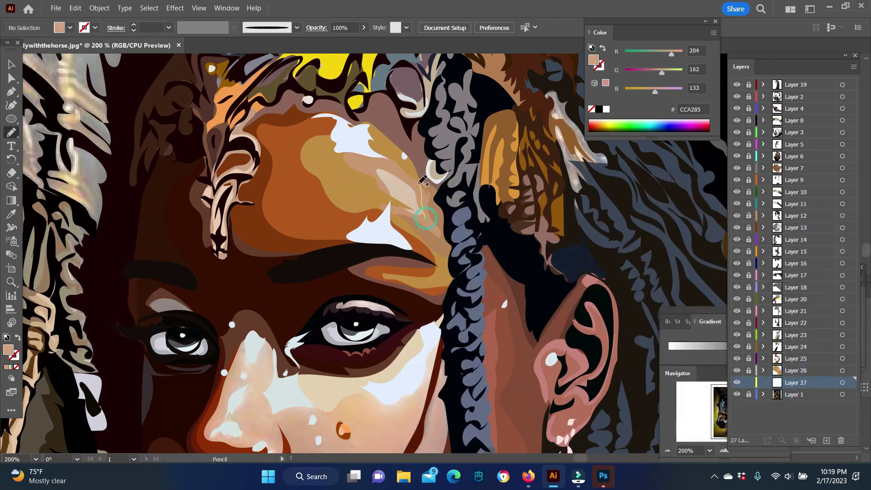
pyautogui.scroll(-10, 472, 267)
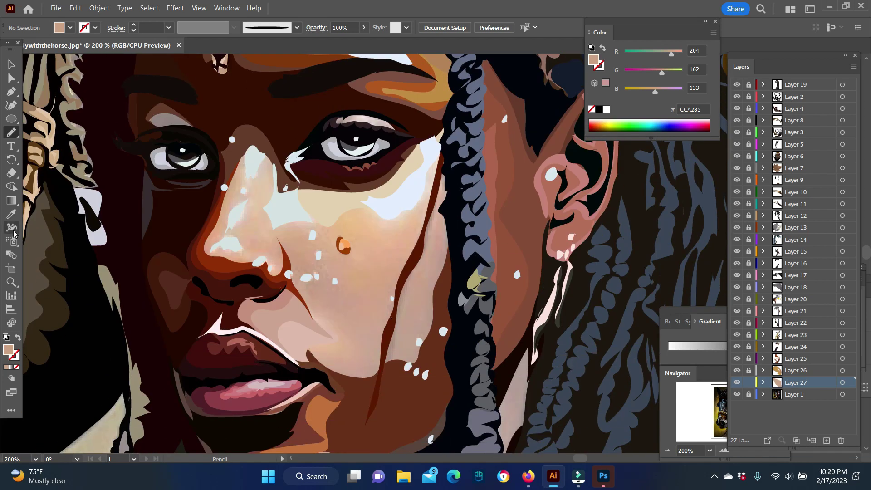
pyautogui.press('i')
pyautogui.click(227, 206)
pyautogui.press('n')
pyautogui.moveTo(252, 160); pyautogui.dragTo(231, 209)
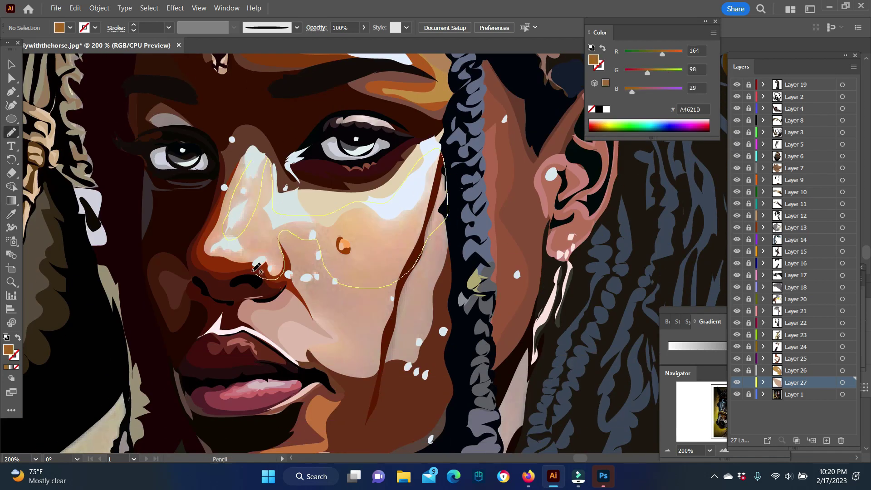
# - Give the nose shapes a deeper orange fill and send them to the back
pyautogui.press('i')
pyautogui.click(213, 254)
pyautogui.rightClick(365, 182)
pyautogui.click(521, 443)
pyautogui.hotkey('ctrl', 'shift', 'a')
pyautogui.press('n')
# - Draw a warm orange shading shape over the nose and cheek, sent behind the cheek
pyautogui.click(12, 214)
pyautogui.click(222, 236)
pyautogui.click(12, 132)
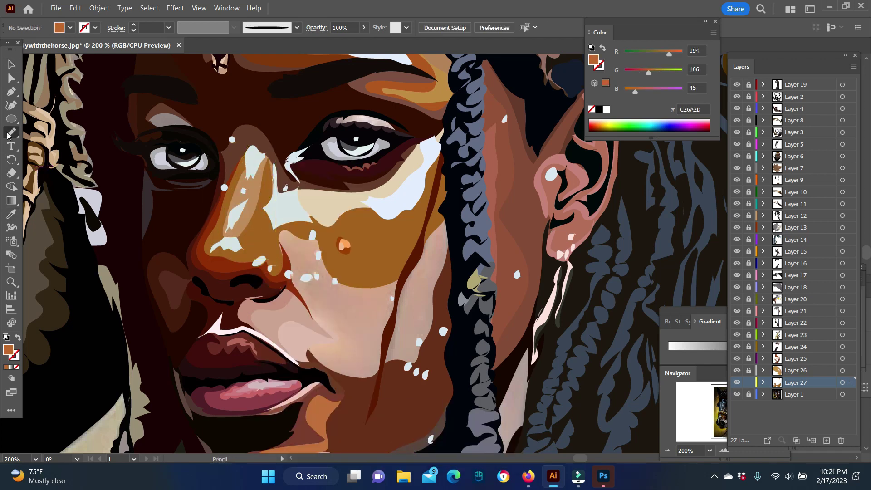
pyautogui.moveTo(296, 222); pyautogui.dragTo(290, 227)
pyautogui.hotkey('ctrl', 'shift', '[')
pyautogui.hotkey('ctrl', 'shift', 'a')
# - Draw a brown shading shape near the cheek and send it to the back
pyautogui.press('i')
pyautogui.click(294, 332)
pyautogui.doubleClick(8, 350)
pyautogui.click(816, 220)
pyautogui.moveTo(355, 308); pyautogui.dragTo(324, 282)
pyautogui.moveTo(391, 354); pyautogui.dragTo(391, 355)
pyautogui.rightClick(418, 354)
pyautogui.click(554, 366)
# - Set the fill to a reddish brown sampled from the face
pyautogui.press('i')
pyautogui.click(349, 322)
pyautogui.doubleClick(8, 349)
pyautogui.press('Return')
# - Draw a pinkish lower-cheek shape sent to back, add Layer 28, and fit the artwork
pyautogui.press('n')
pyautogui.moveTo(323, 290); pyautogui.dragTo(395, 358)
pyautogui.rightClick(400, 361)
pyautogui.click(538, 296)
pyautogui.doubleClick(8, 350)
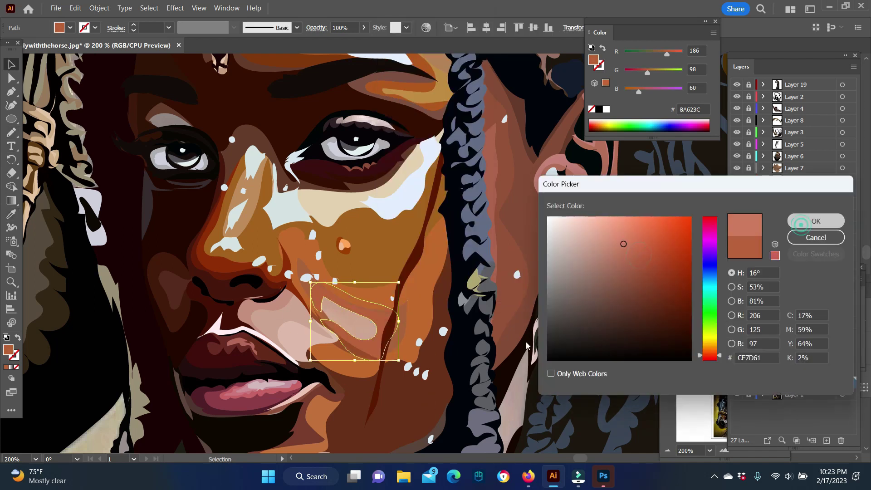
pyautogui.click(813, 220)
pyautogui.click(828, 440)
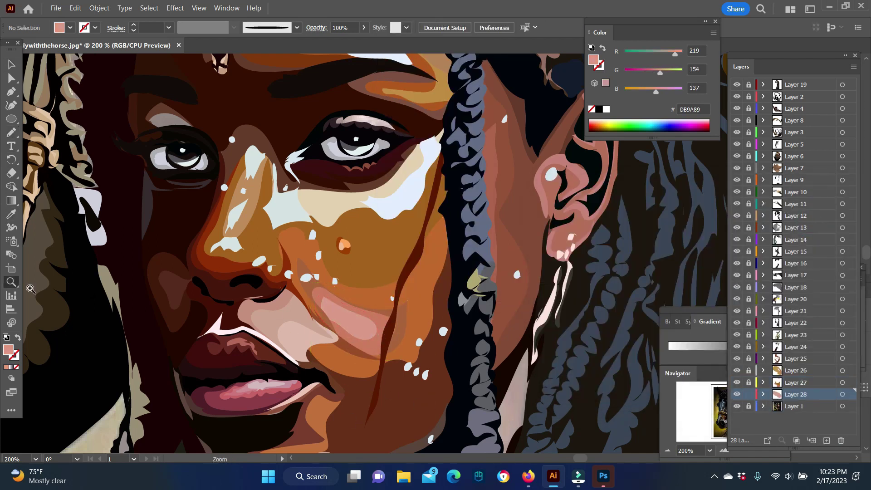
pyautogui.hotkey('ctrl', '0')
# - Zoom in on the horse's ear and headband, make Layer 19 active, and sample tan and darker brown
pyautogui.scroll(5, 318, 182)
pyautogui.click(796, 84)
pyautogui.press('i')
pyautogui.click(306, 85)
pyautogui.press('n')
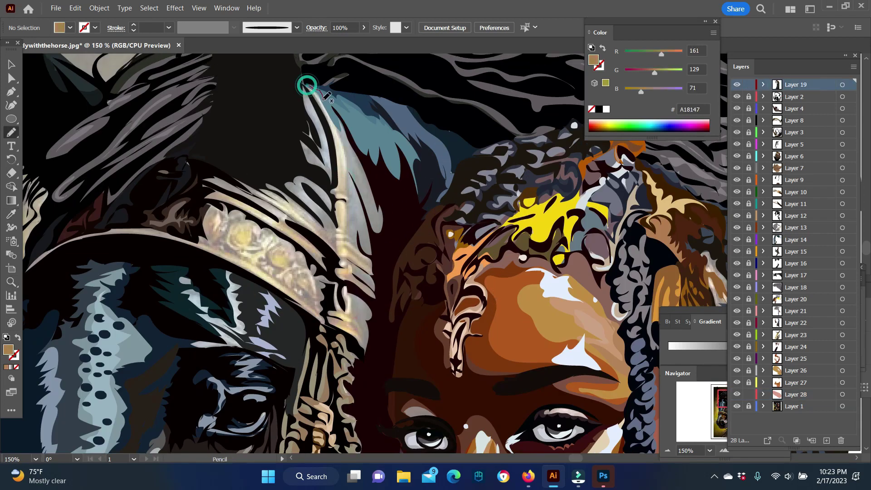
pyautogui.press('i')
pyautogui.click(345, 136)
pyautogui.press('n')
pyautogui.press('i')
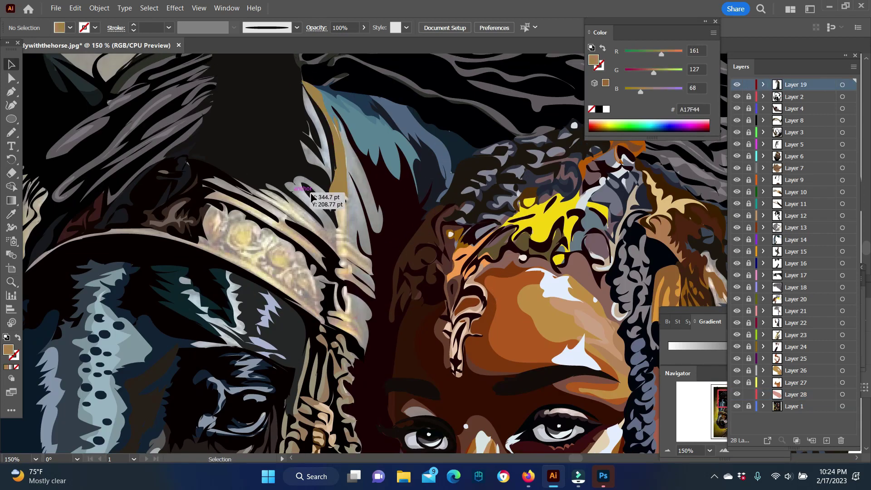
pyautogui.click(321, 195)
# - Restack the brown shape and draw a gold shape along the ear's trim
pyautogui.rightClick(342, 156)
pyautogui.click(498, 444)
pyautogui.press('n')
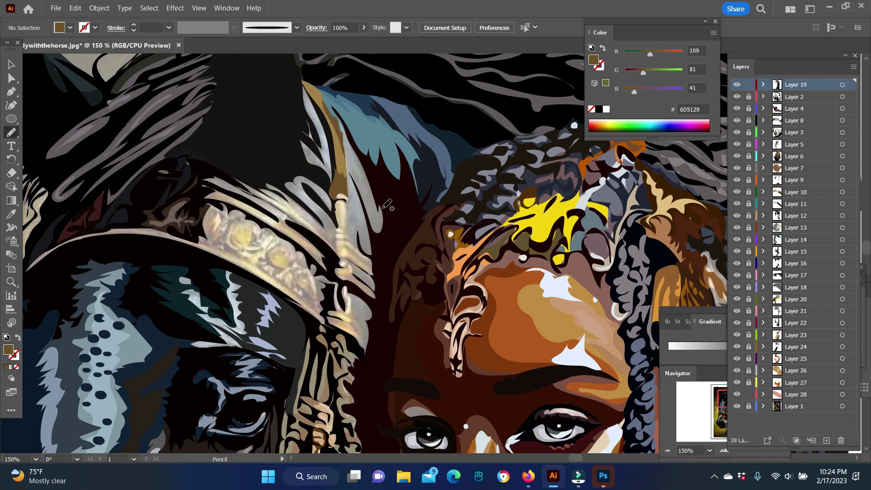
pyautogui.scroll(-3, 383, 208)
pyautogui.moveTo(343, 150); pyautogui.dragTo(339, 178)
pyautogui.press('i')
pyautogui.click(341, 119)
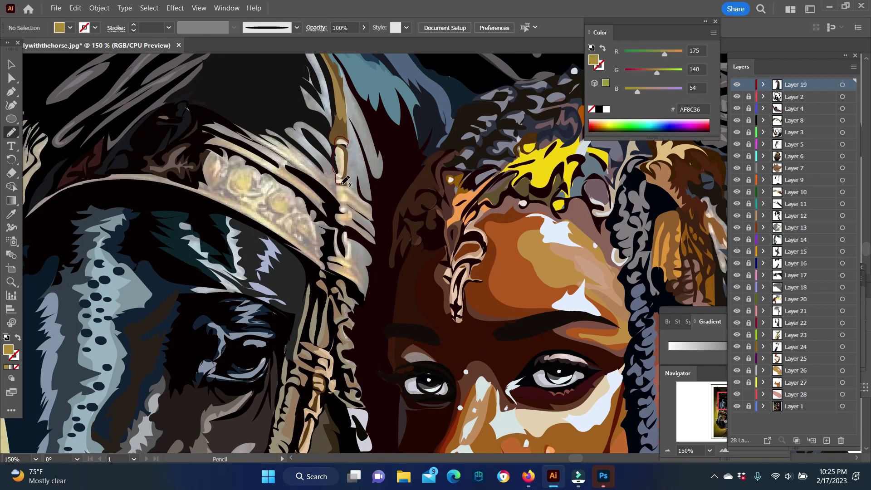
pyautogui.press('v')
pyautogui.rightClick(342, 141)
pyautogui.press('Escape')
# - Draw dark brown shading shapes beside the ear and on the headband, then undo one
pyautogui.hotkey('ctrl', 'shift', 'a')
pyautogui.press('i')
pyautogui.click(358, 195)
pyautogui.press('n')
pyautogui.moveTo(341, 188); pyautogui.dragTo(364, 201)
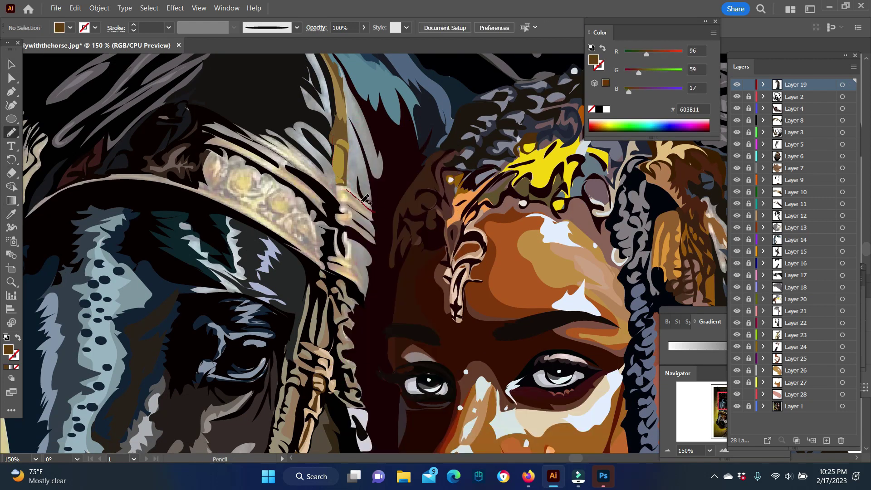
pyautogui.moveTo(353, 254); pyautogui.dragTo(349, 272)
pyautogui.press('v')
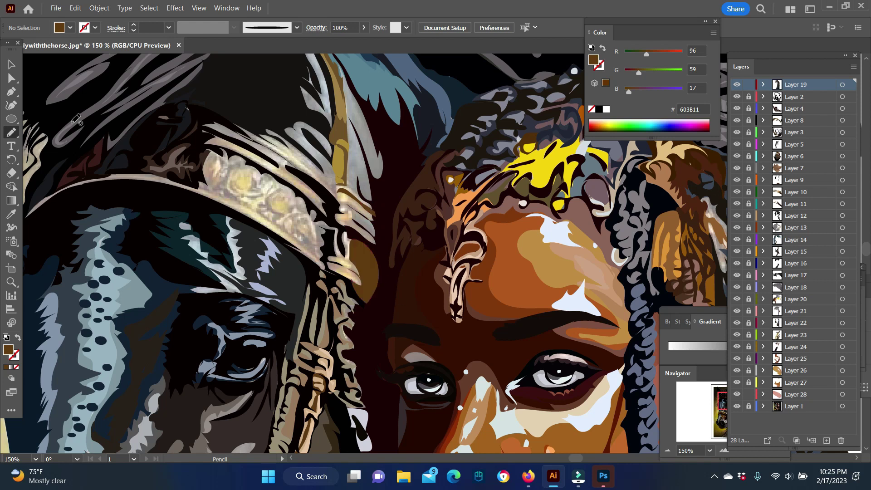
pyautogui.rightClick(367, 318)
pyautogui.press('Escape')
pyautogui.hotkey('ctrl', 'z')
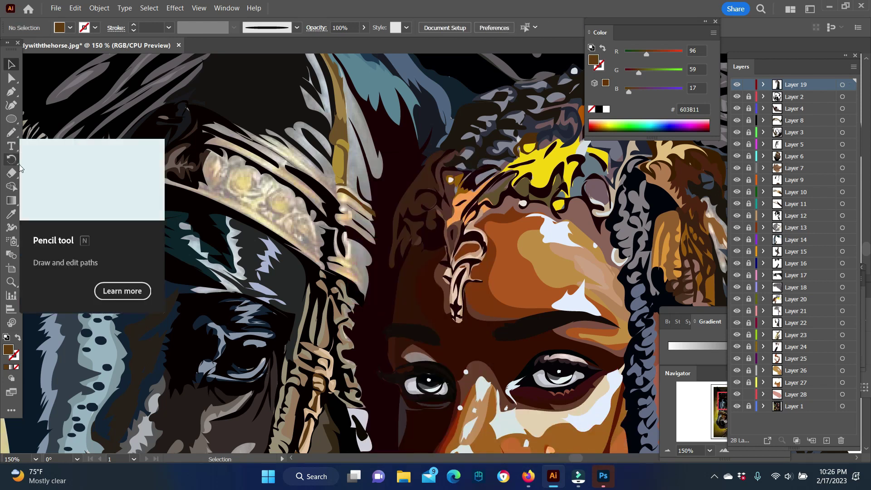
# - Draw gold and cream shapes and a highlight along the headband edge
pyautogui.click(11, 131)
pyautogui.moveTo(358, 268); pyautogui.dragTo(362, 288)
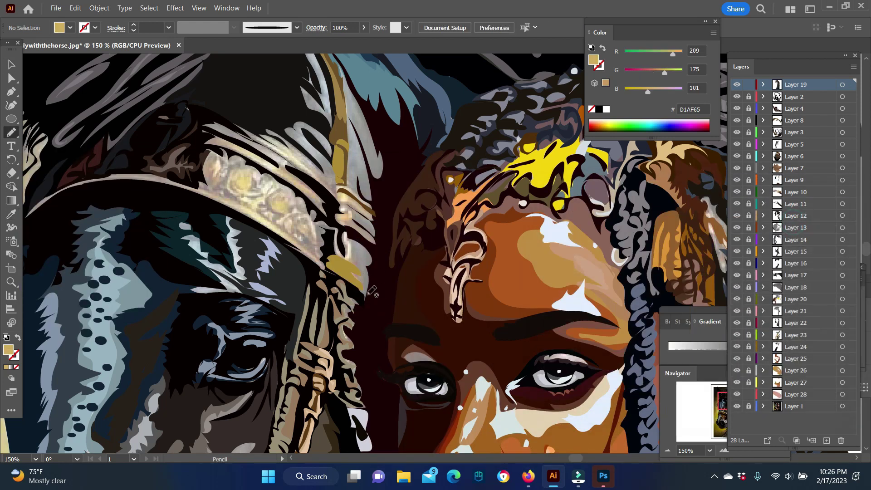
pyautogui.moveTo(341, 259); pyautogui.dragTo(345, 272)
pyautogui.scroll(-1, 345, 272)
pyautogui.moveTo(335, 213); pyautogui.dragTo(329, 252)
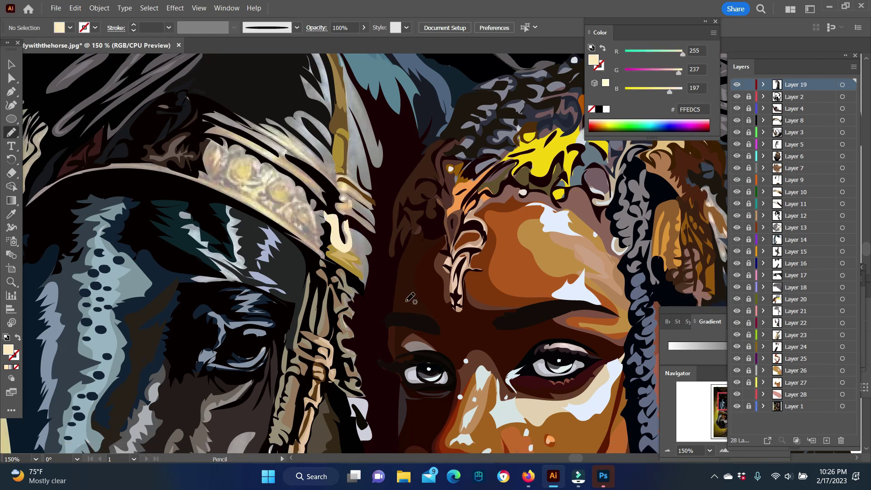
pyautogui.press('v')
pyautogui.rightClick(334, 231)
pyautogui.click(204, 261)
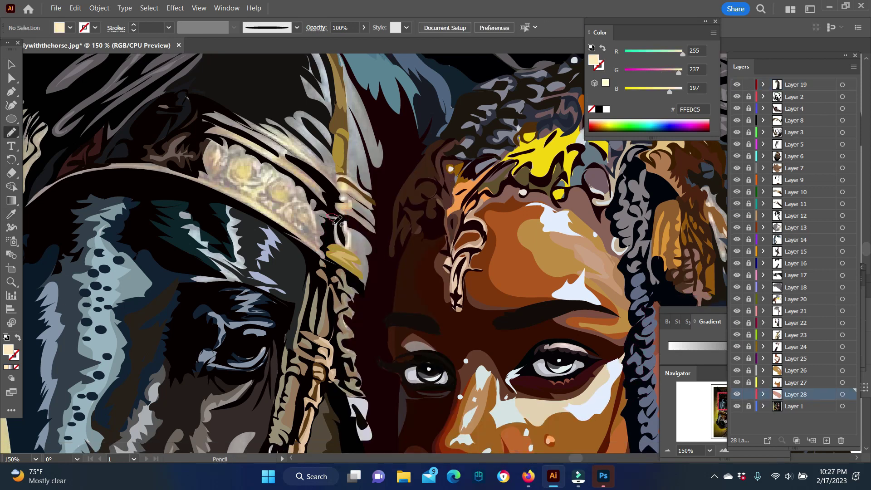
pyautogui.moveTo(374, 203); pyautogui.dragTo(343, 187)
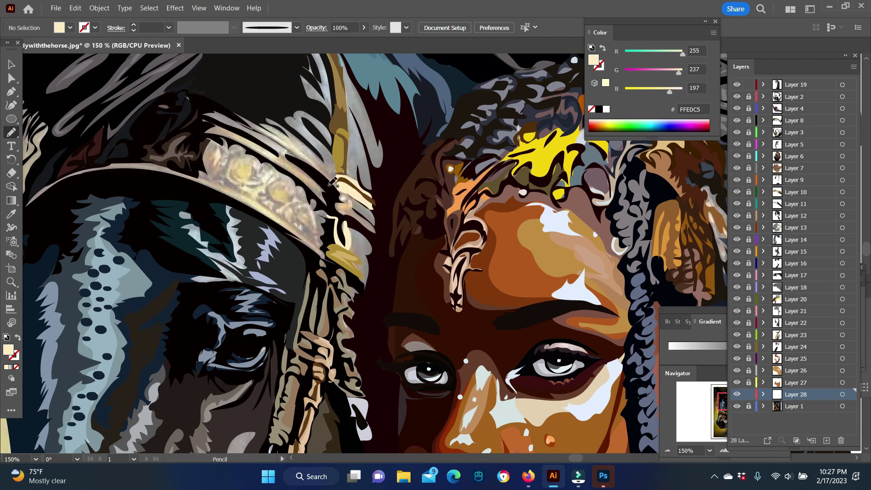
# - Sample gold and cream, then draw a small gold ornament on the headband
pyautogui.press('i')
pyautogui.moveTo(286, 133); pyautogui.dragTo(237, 170)
pyautogui.click(238, 168)
pyautogui.press('n')
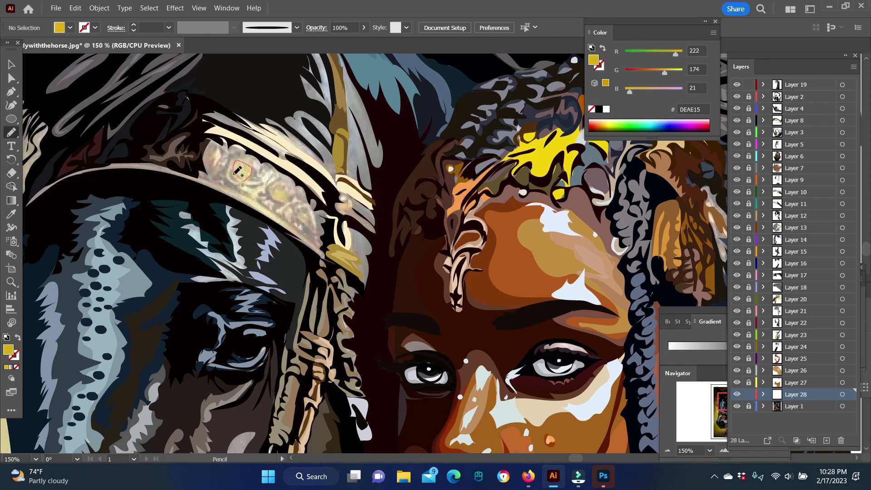
pyautogui.press('i')
pyautogui.click(242, 170)
pyautogui.press('n')
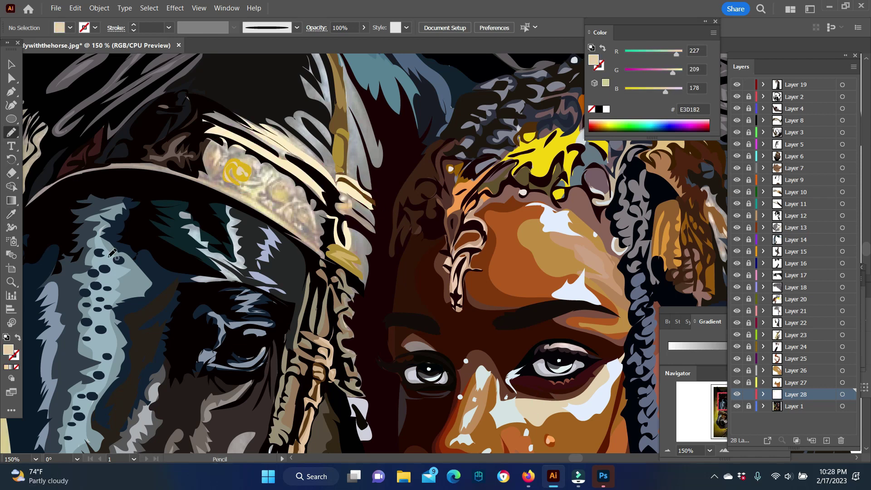
pyautogui.press('i')
pyautogui.click(235, 172)
pyautogui.press('n')
pyautogui.moveTo(286, 193); pyautogui.dragTo(280, 186)
# - Sample peach, light cream and gold, then draw a larger gold shape on the headband
pyautogui.press('i')
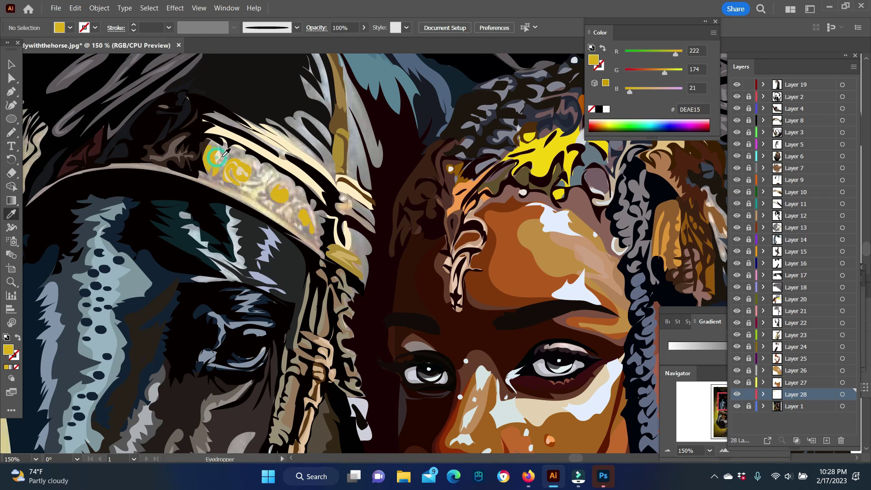
pyautogui.click(260, 183)
pyautogui.press('n')
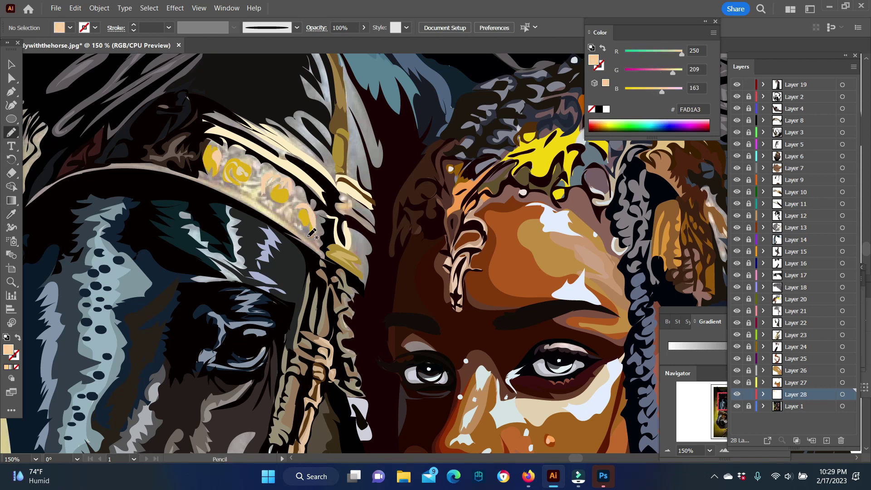
pyautogui.press('i')
pyautogui.click(281, 200)
pyautogui.press('n')
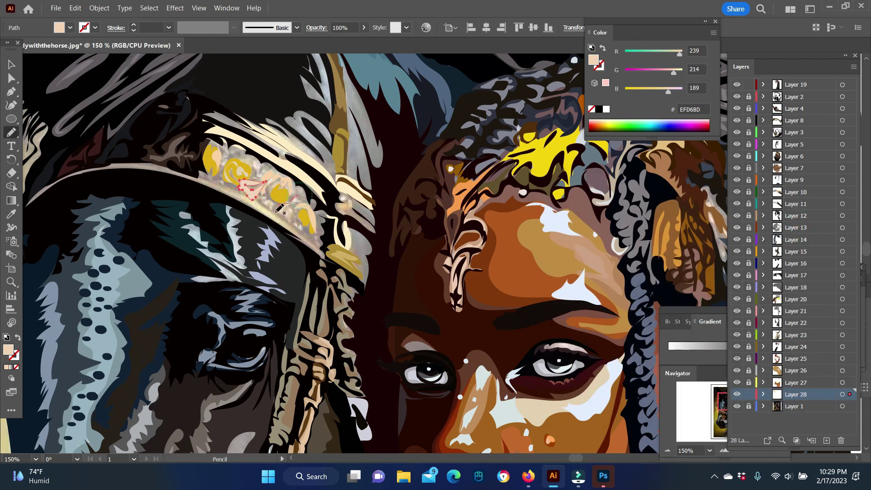
pyautogui.press('i')
pyautogui.click(236, 172)
pyautogui.press('n')
pyautogui.moveTo(327, 251); pyautogui.dragTo(260, 200)
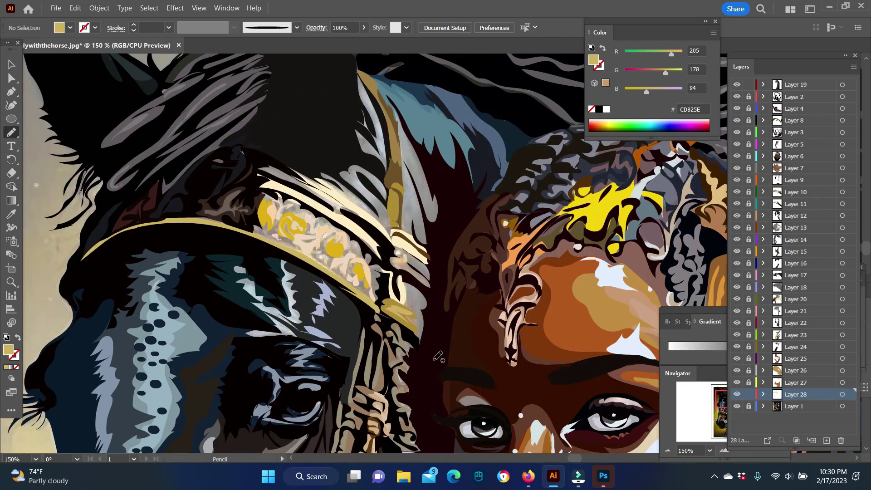
pyautogui.scroll(5, 374, 235)
# - Draw a dark brown shape above the headband and a maroon shape over the bridle streaks
pyautogui.press('i')
pyautogui.click(374, 235)
pyautogui.press('n')
pyautogui.moveTo(390, 245); pyautogui.dragTo(374, 235)
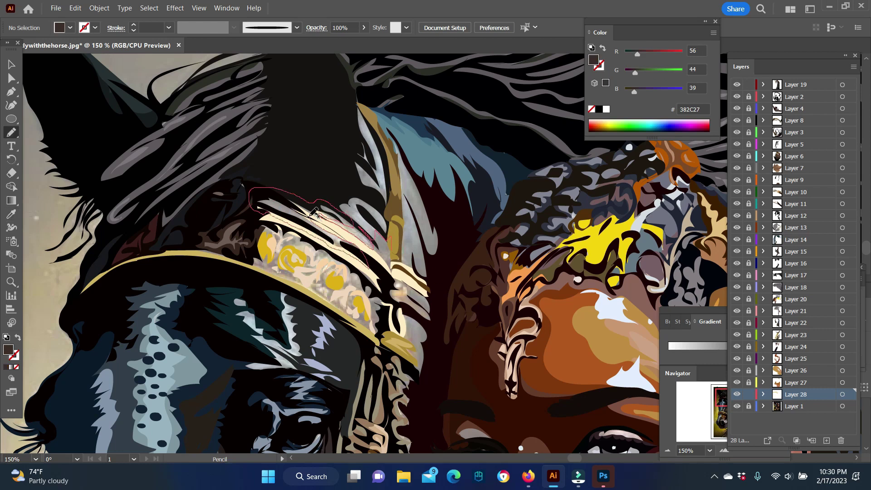
pyautogui.moveTo(413, 213); pyautogui.dragTo(411, 211)
pyautogui.press('i')
pyautogui.click(423, 218)
pyautogui.press('n')
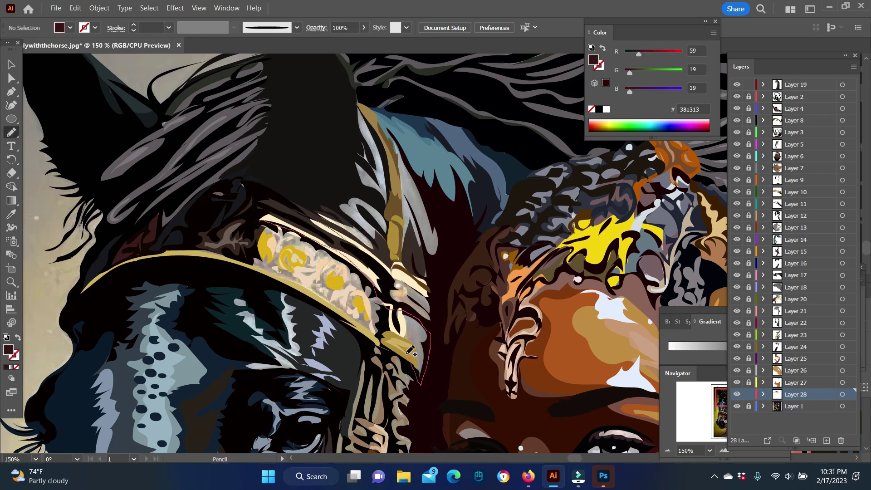
pyautogui.moveTo(410, 351); pyautogui.dragTo(410, 352)
pyautogui.scroll(5, 368, 186)
# - Cover the upper and lower white bridle streaks with grey-blue shapes
pyautogui.press('i')
pyautogui.click(361, 163)
pyautogui.press('n')
pyautogui.moveTo(359, 161); pyautogui.dragTo(365, 189)
pyautogui.press('i')
pyautogui.press('n')
pyautogui.moveTo(385, 277); pyautogui.dragTo(345, 308)
# - Draw a dark shape along the bridle
pyautogui.press('i')
pyautogui.click(419, 284)
pyautogui.press('n')
pyautogui.moveTo(391, 215); pyautogui.dragTo(420, 372)
pyautogui.moveTo(402, 279); pyautogui.dragTo(393, 220)
# - Sample orange and grey-blue colours, then fit the whole artwork in view
pyautogui.press('i')
pyautogui.click(610, 385)
pyautogui.press('n')
pyautogui.scroll(-5, 438, 411)
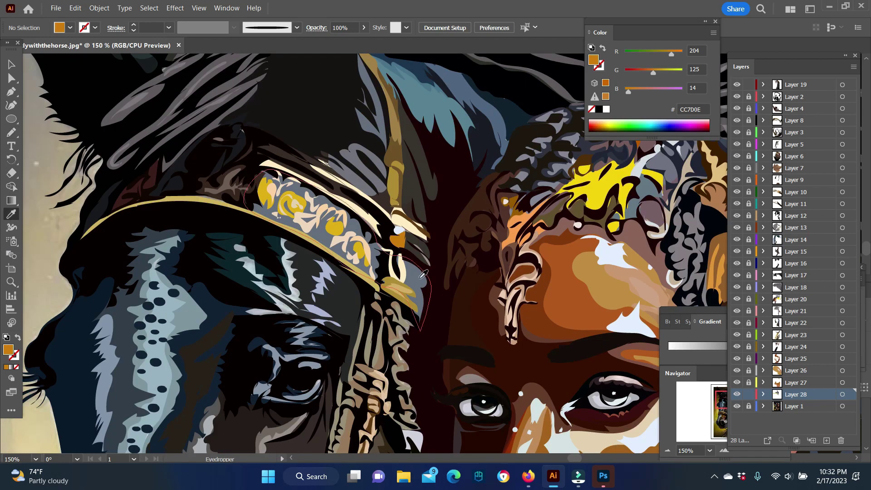
pyautogui.press('i')
pyautogui.scroll(1, 499, 348)
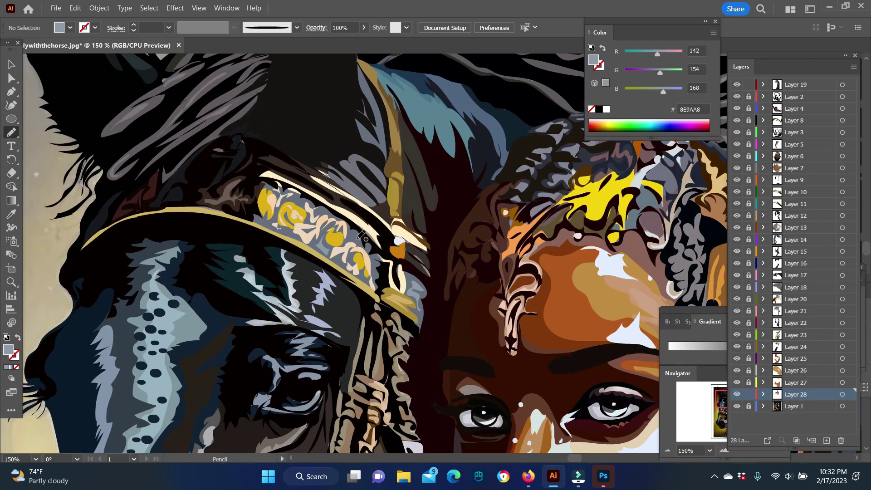
pyautogui.hotkey('ctrl', '0')
# - Zoom in on the woman's nose to sample a colour, then zoom back out around the face
pyautogui.moveTo(472, 214); pyautogui.dragTo(526, 263)
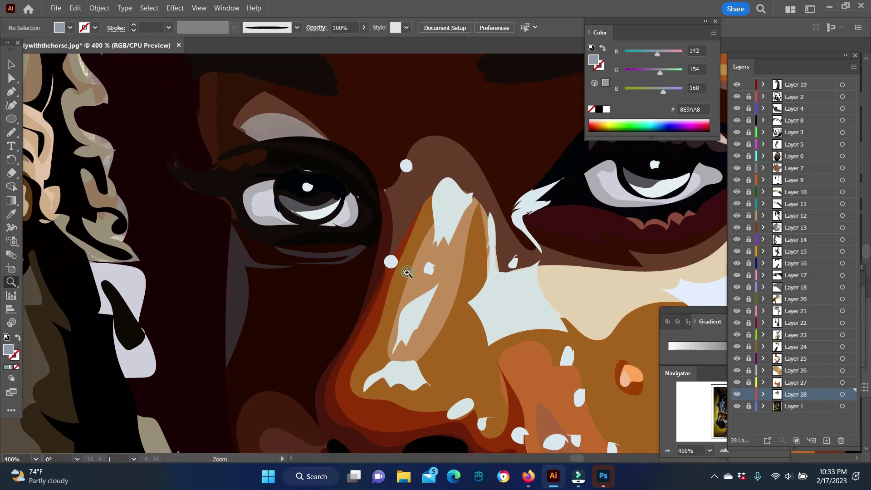
pyautogui.press('i')
pyautogui.click(399, 218)
pyautogui.press('n')
pyautogui.keyDown('alt'); pyautogui.click(469, 315); pyautogui.keyUp('alt')
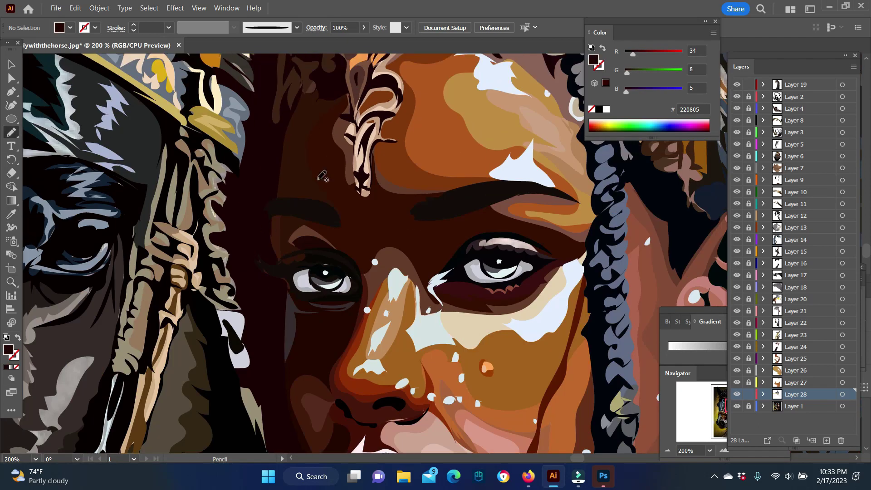
# - Lock Layers 18 and 20–23 and add a new Layer 29 above Layer 24
pyautogui.click(361, 221)
pyautogui.moveTo(748, 335); pyautogui.dragTo(749, 287)
pyautogui.hotkey('ctrl', 'shift', 'a')
pyautogui.hotkey('ctrl', 'l')
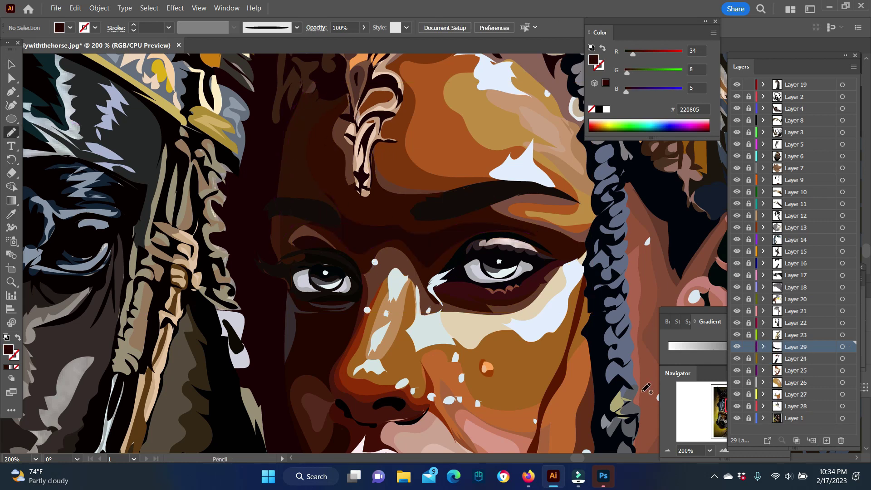
pyautogui.keyDown('alt'); pyautogui.click(446, 309); pyautogui.keyUp('alt')
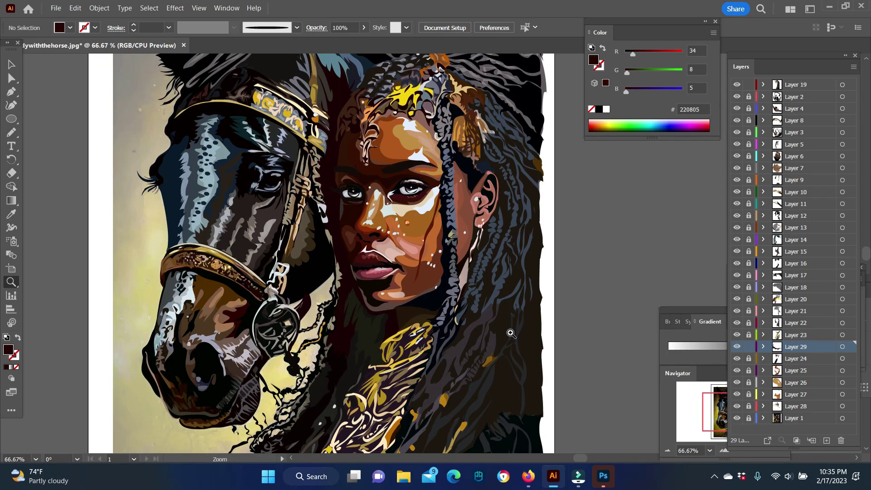
# - Hide the background reference image in Layer 1 and try a near-black shape, undoing the stray path
pyautogui.click(736, 417)
pyautogui.click(773, 418)
pyautogui.doubleClick(8, 349)
pyautogui.click(812, 219)
pyautogui.press('n')
pyautogui.moveTo(440, 395); pyautogui.dragTo(347, 65)
pyautogui.press('z')
# - Zoom out to the whole page and open the Export As window for JPEG
pyautogui.hotkey('ctrl', '-')
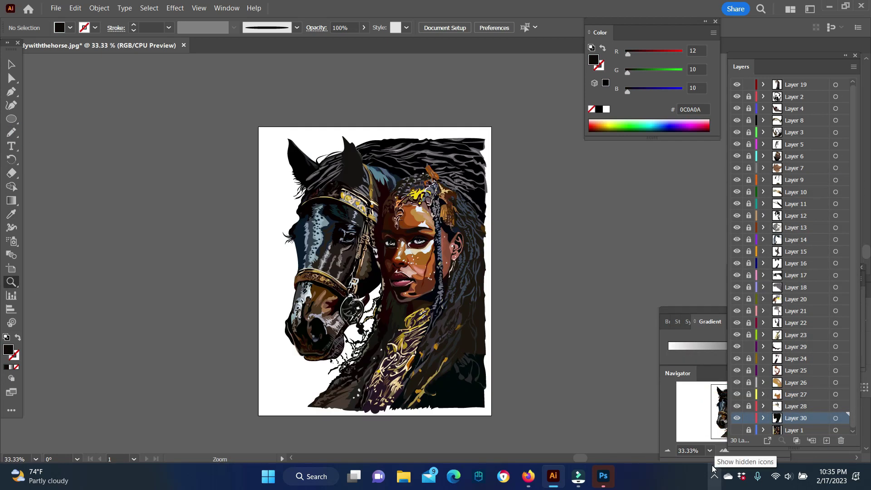
pyautogui.hotkey('ctrl', '=')
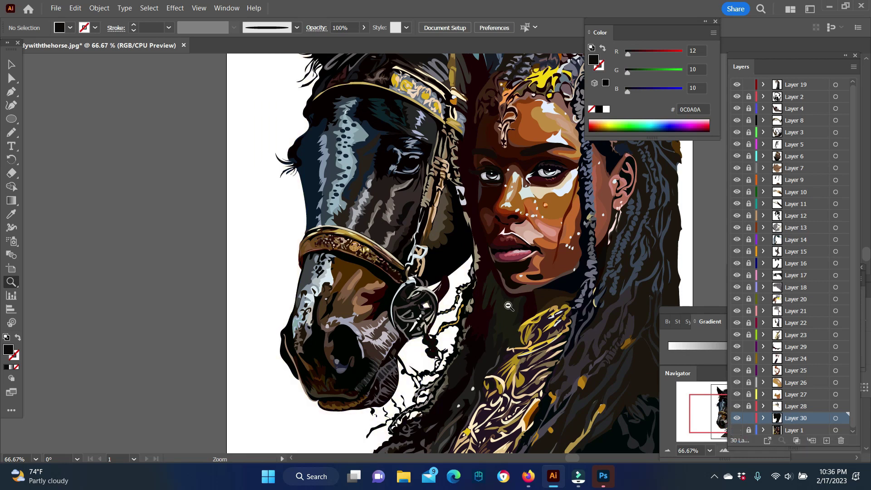
pyautogui.hotkey('ctrl', '-')
pyautogui.hotkey('ctrl', '-')
pyautogui.click(56, 8)
pyautogui.click(257, 254)
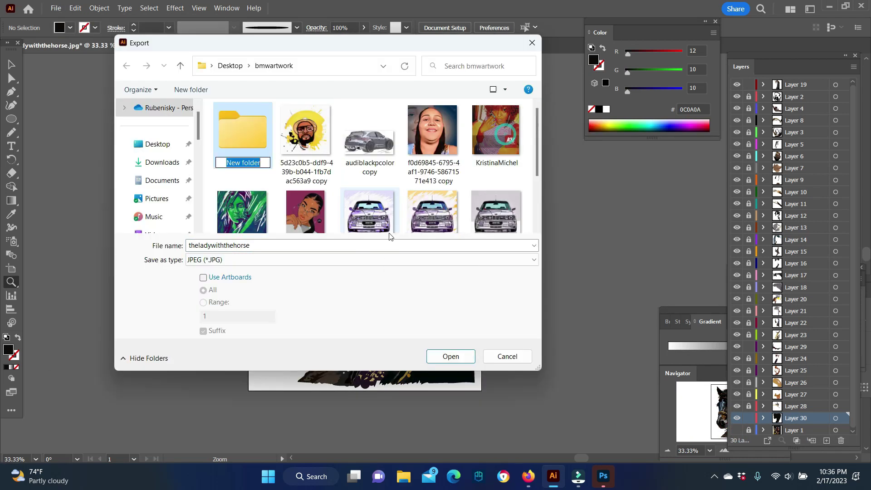